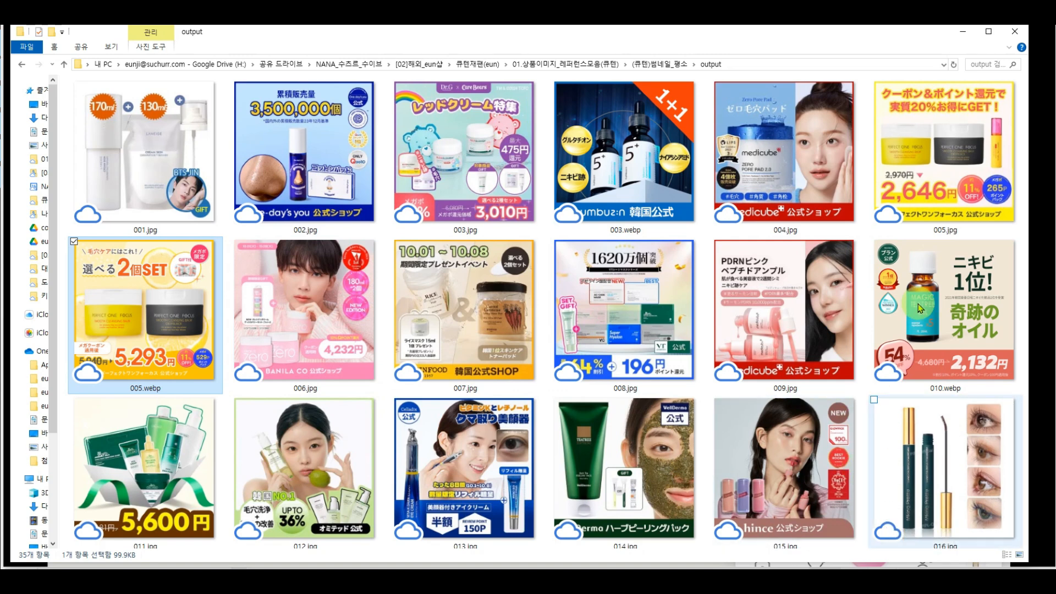
Step: Switch to the MiriCanvas thumbnail design and move the red circle outline around the mascara image and the ギフト text onto its upper edge
{"action": "left_click", "coordinate": [954, 36]}
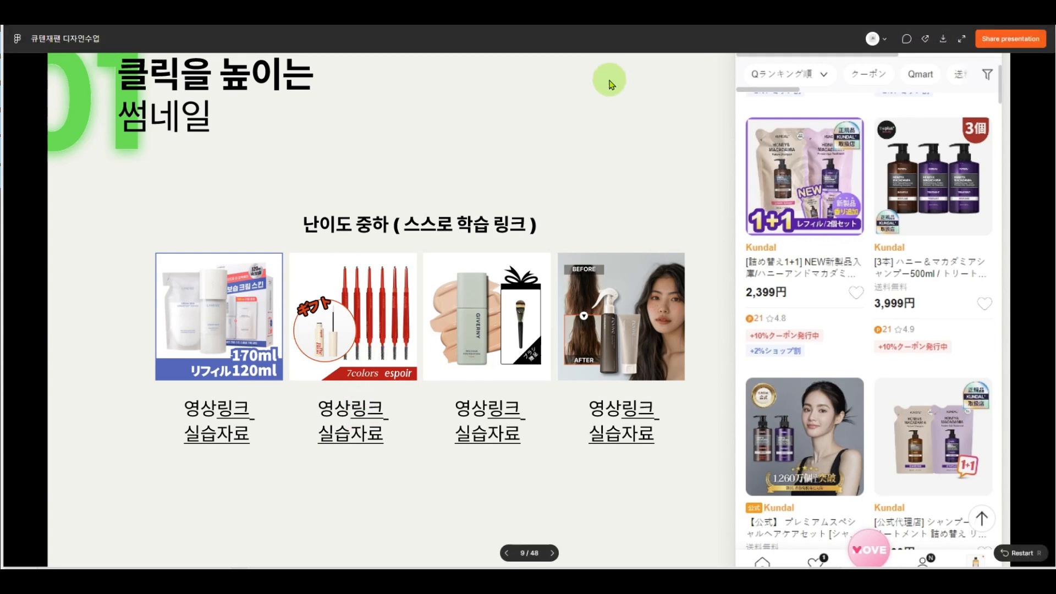
{"action": "key", "text": "alt+Tab"}
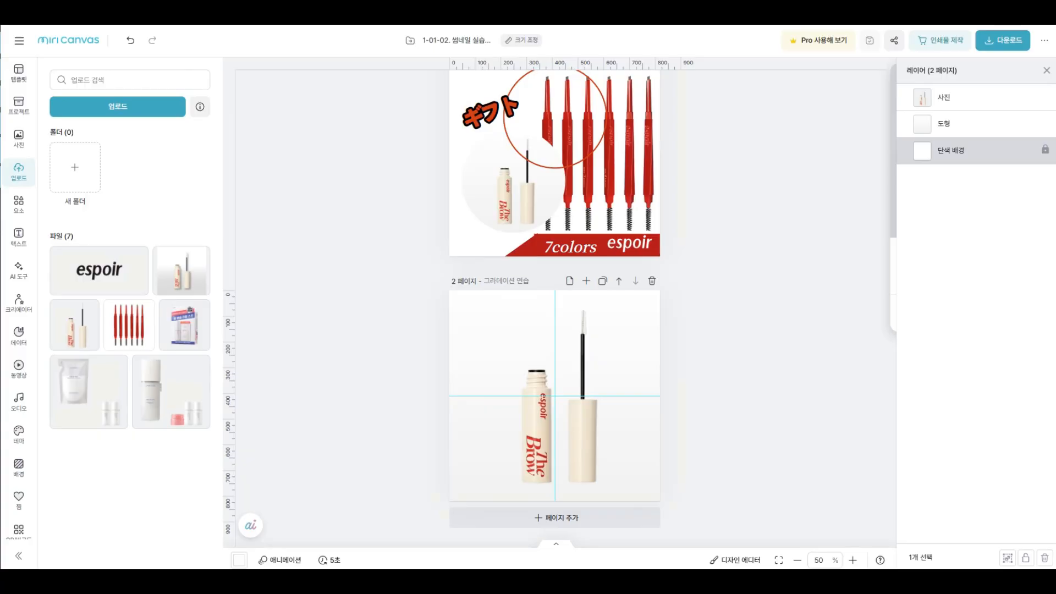
{"action": "scroll", "coordinate": [715, 265], "scroll_direction": "up", "scroll_amount": 1}
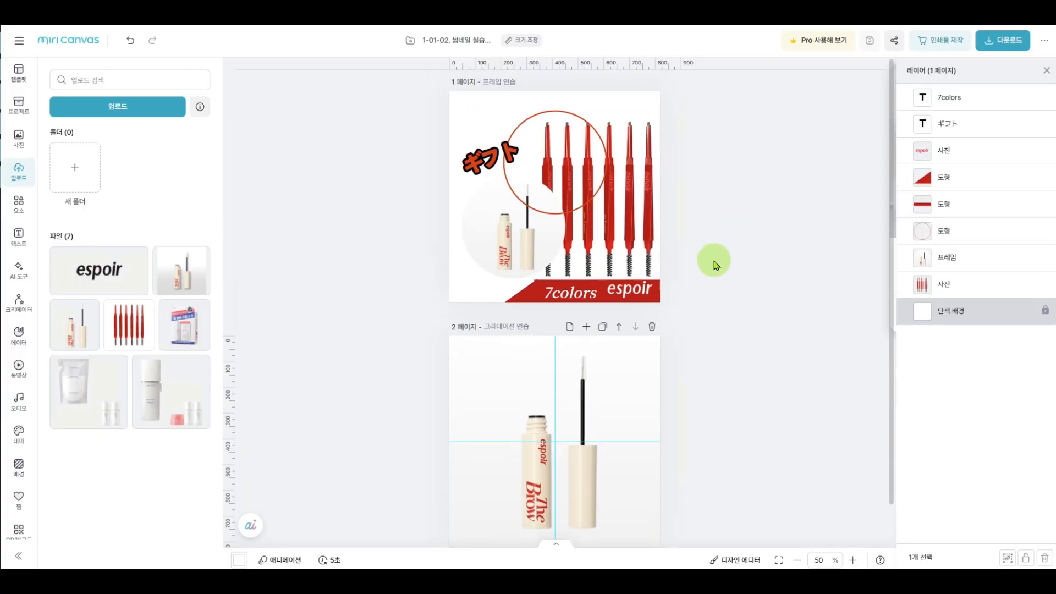
{"action": "left_click_drag", "start_coordinate": [572, 195], "coordinate": [481, 259]}
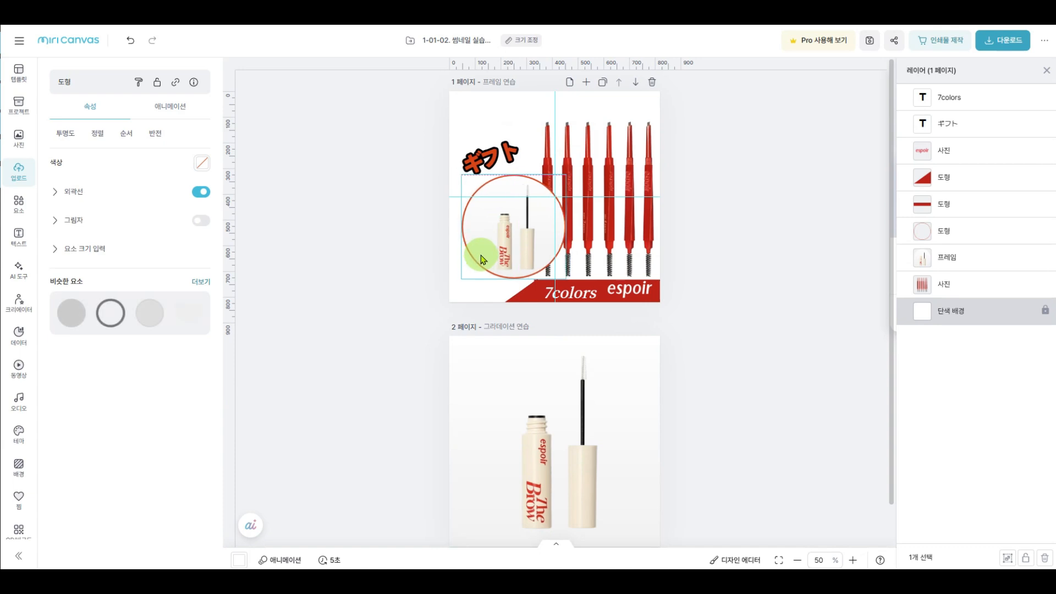
{"action": "left_click_drag", "start_coordinate": [480, 166], "coordinate": [485, 183]}
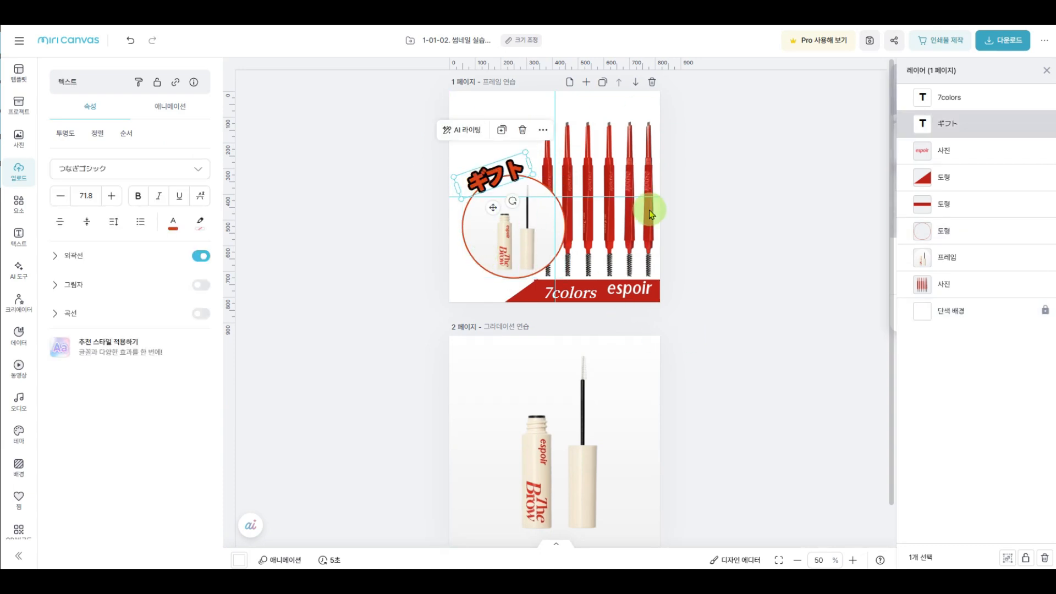
Step: Shift the round mascara frame on page 1 slightly to the right and place the red circle outline around it again
{"action": "scroll", "coordinate": [560, 279], "scroll_direction": "up", "scroll_amount": 3}
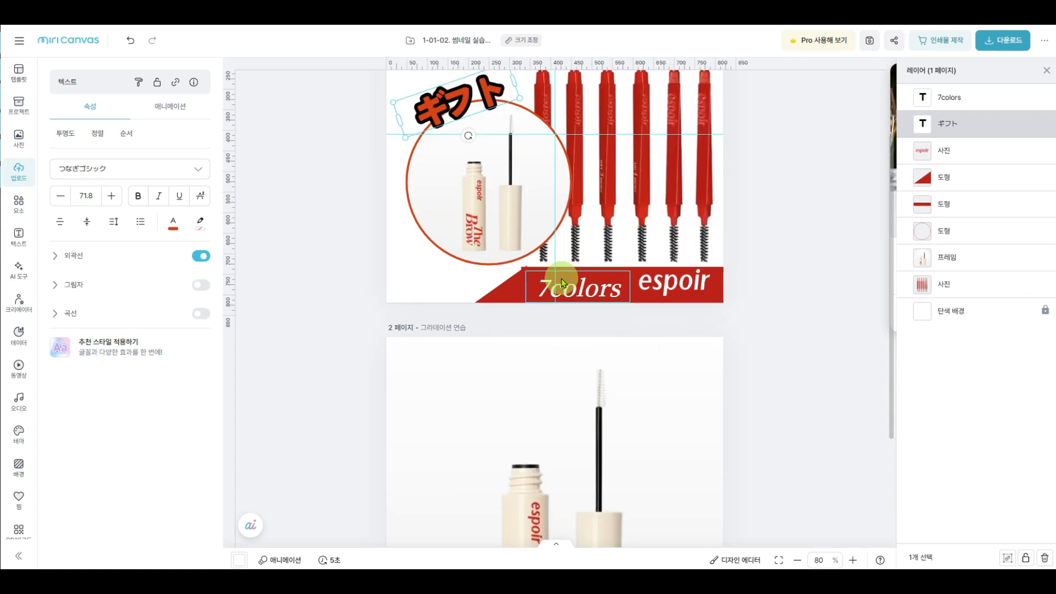
{"action": "scroll", "coordinate": [601, 262], "scroll_direction": "up", "scroll_amount": 1}
{"action": "mouse_move", "coordinate": [653, 184]}
{"action": "left_mouse_down"}
{"action": "mouse_move", "coordinate": [719, 137]}
{"action": "mouse_move", "coordinate": [680, 145]}
{"action": "mouse_move", "coordinate": [726, 169]}
{"action": "mouse_move", "coordinate": [662, 165]}
{"action": "left_mouse_up"}
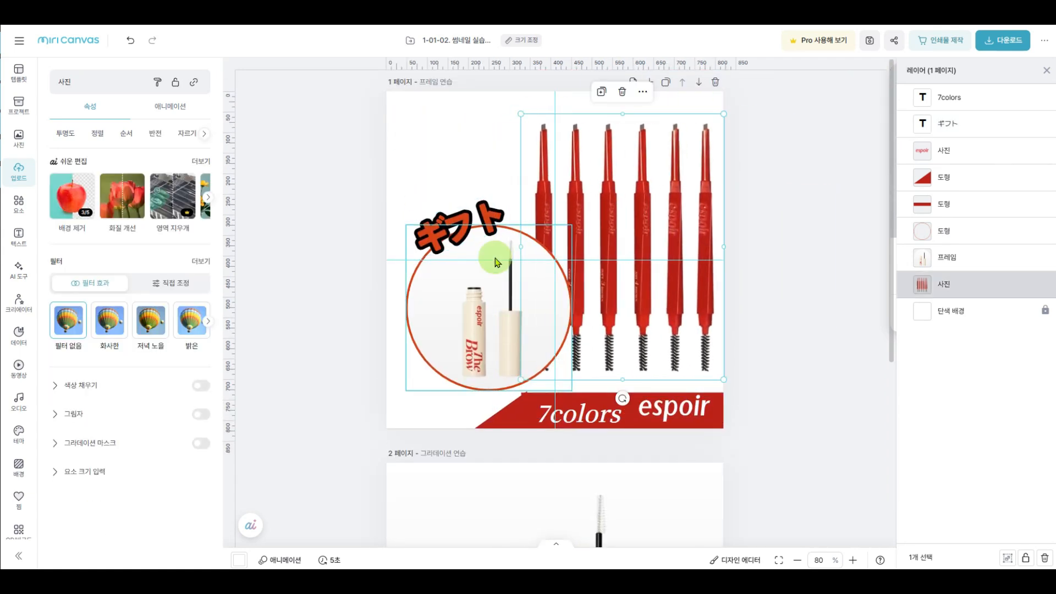
{"action": "left_click_drag", "start_coordinate": [470, 289], "coordinate": [545, 250]}
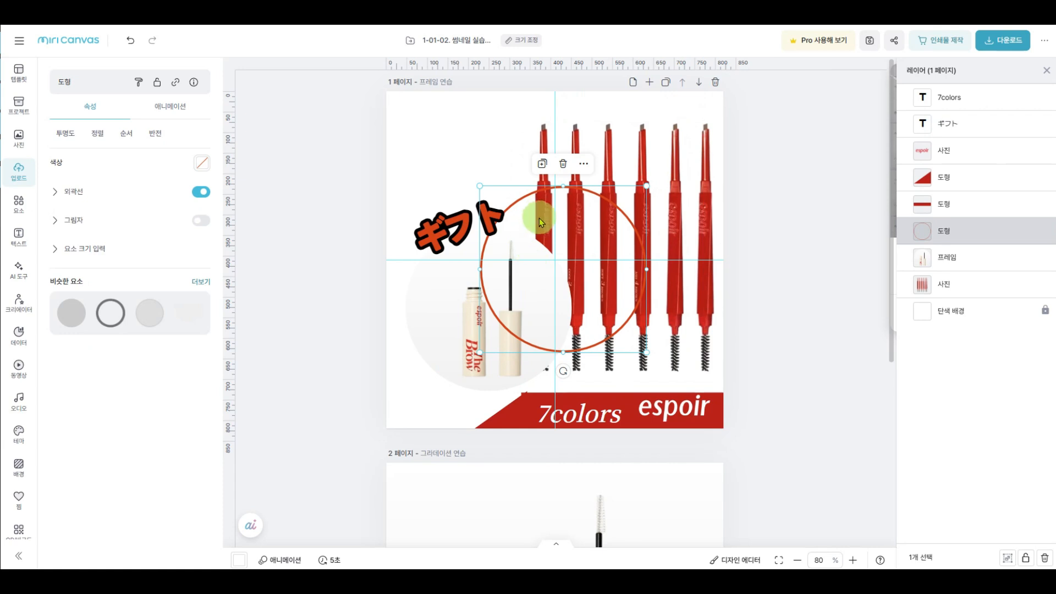
{"action": "mouse_move", "coordinate": [448, 330]}
{"action": "left_mouse_down"}
{"action": "mouse_move", "coordinate": [411, 343]}
{"action": "mouse_move", "coordinate": [450, 334]}
{"action": "left_mouse_up"}
{"action": "left_click_drag", "start_coordinate": [481, 258], "coordinate": [427, 298]}
{"action": "left_click", "coordinate": [577, 410]}
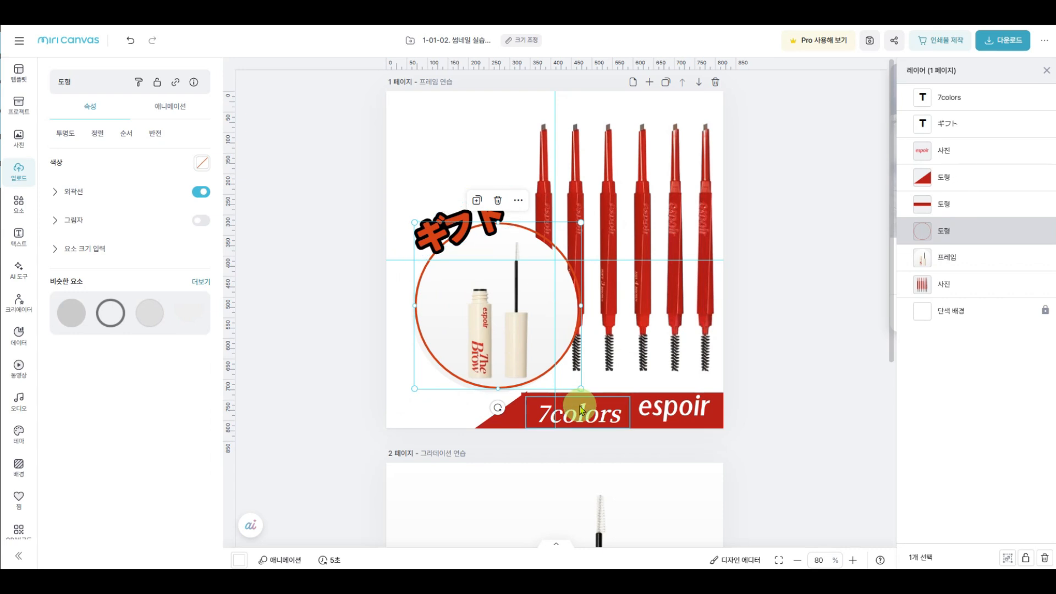
{"action": "left_click", "coordinate": [670, 404]}
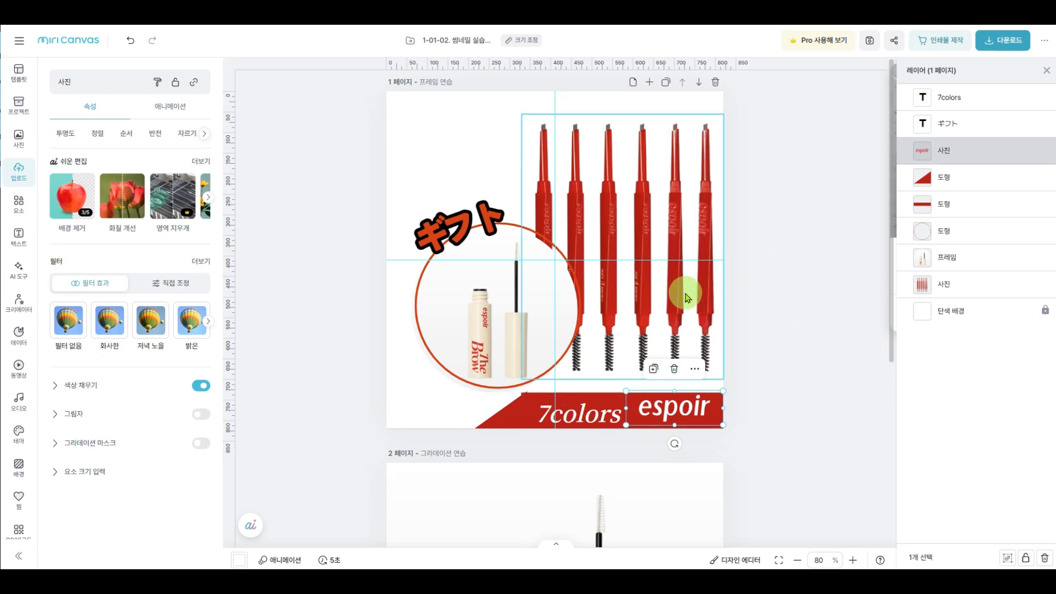
Step: Add a blank page after page 1 and place a copy of the six-pencil photo on its right half
{"action": "left_click", "coordinate": [651, 88]}
{"action": "scroll", "coordinate": [637, 283], "scroll_direction": "up", "scroll_amount": 1}
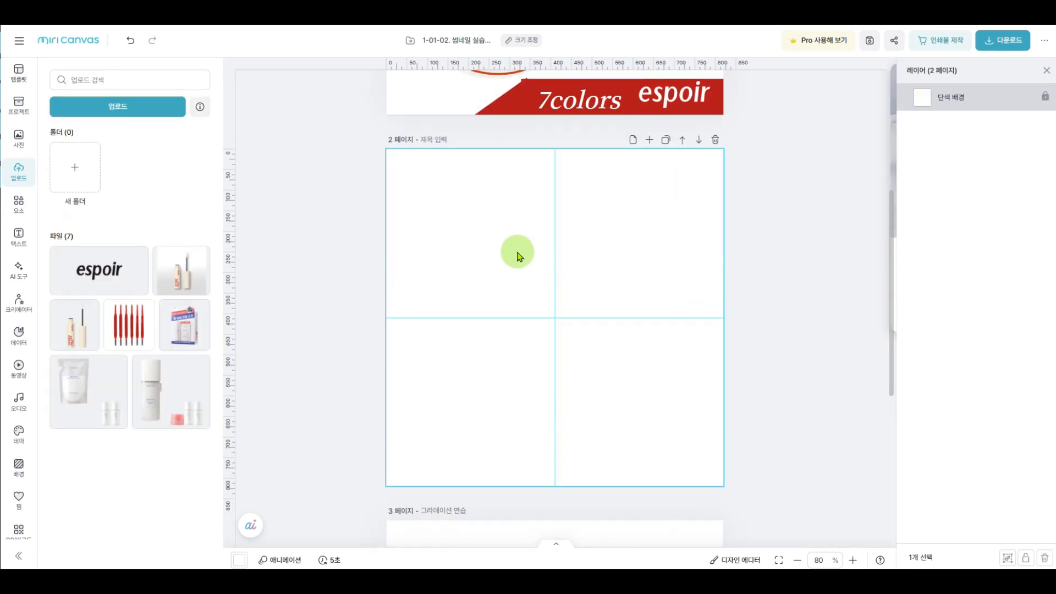
{"action": "scroll", "coordinate": [516, 254], "scroll_direction": "up", "scroll_amount": 4}
{"action": "mouse_move", "coordinate": [657, 139]}
{"action": "left_mouse_down"}
{"action": "mouse_move", "coordinate": [637, 146]}
{"action": "mouse_move", "coordinate": [655, 143]}
{"action": "mouse_move", "coordinate": [671, 219]}
{"action": "mouse_move", "coordinate": [678, 487]}
{"action": "left_mouse_up"}
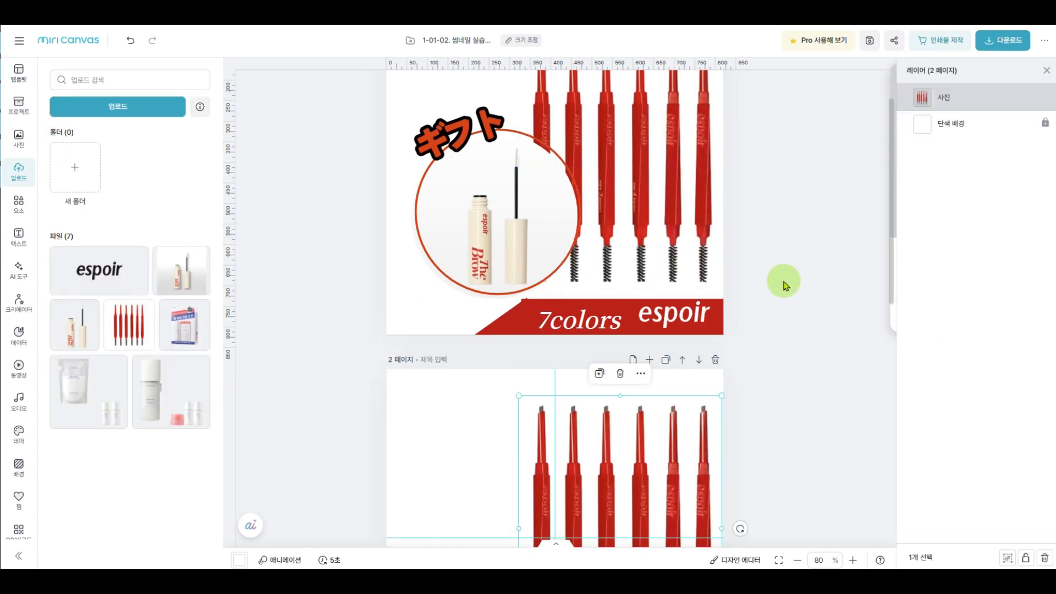
{"action": "scroll", "coordinate": [688, 254], "scroll_direction": "down", "scroll_amount": 5}
{"action": "left_click", "coordinate": [683, 258]}
{"action": "scroll", "coordinate": [674, 341], "scroll_direction": "up", "scroll_amount": 2}
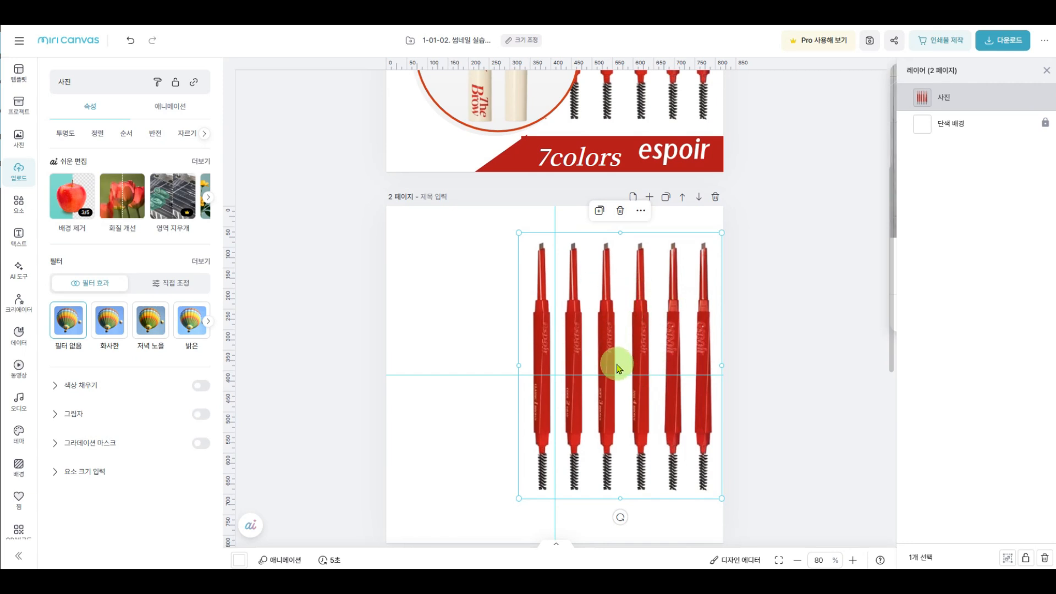
Step: Compare the original mascara photo 2-04.06.jpg in the 실습용원본 folder with the gift circle on page 1
{"action": "scroll", "coordinate": [638, 330], "scroll_direction": "up", "scroll_amount": 4}
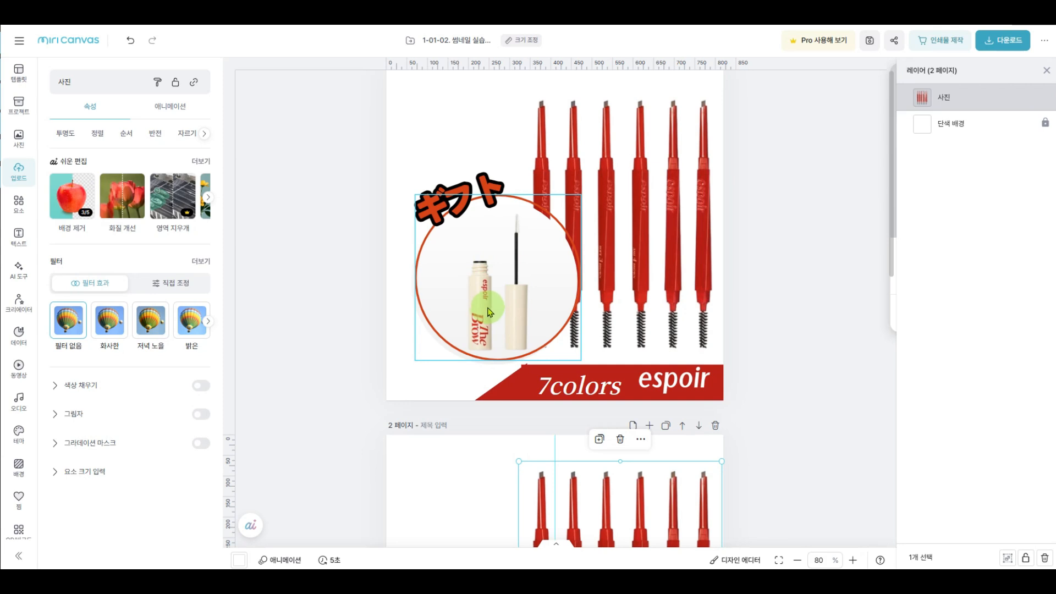
{"action": "scroll", "coordinate": [489, 312], "scroll_direction": "down", "scroll_amount": 5}
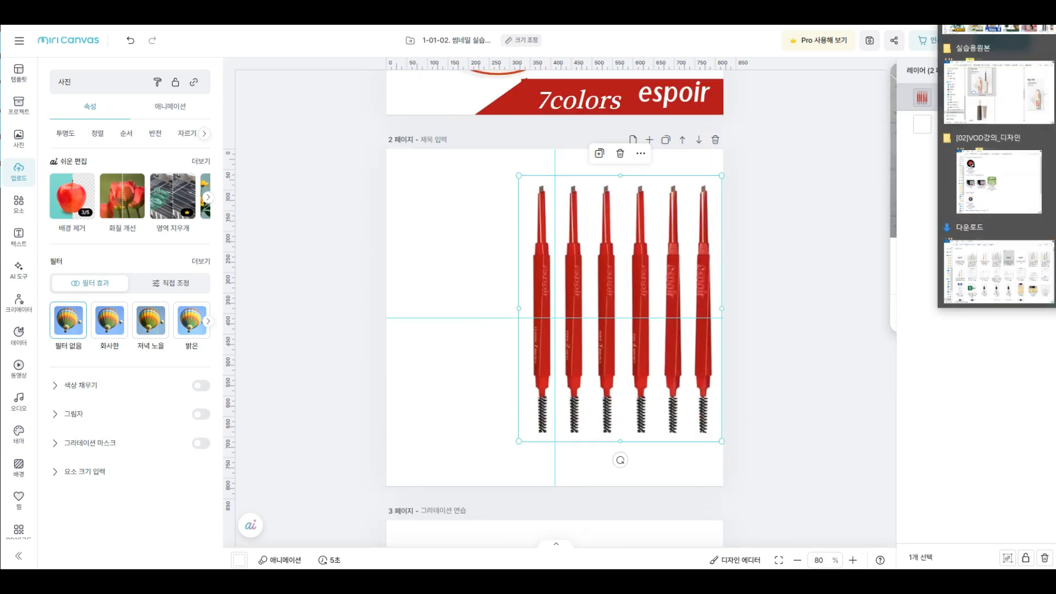
{"action": "left_click", "coordinate": [992, 82]}
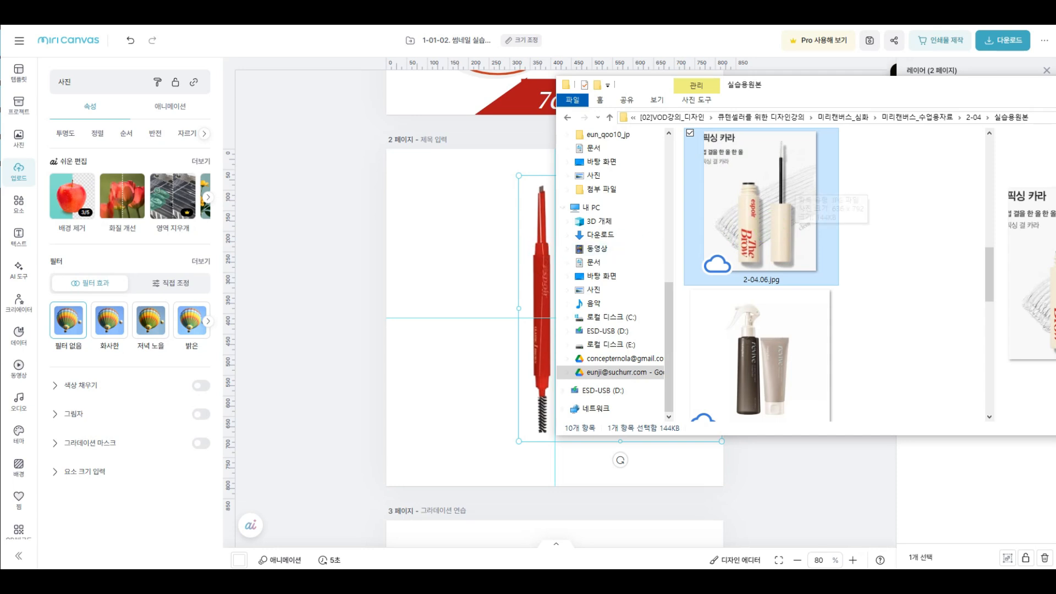
{"action": "scroll", "coordinate": [520, 247], "scroll_direction": "up", "scroll_amount": 5}
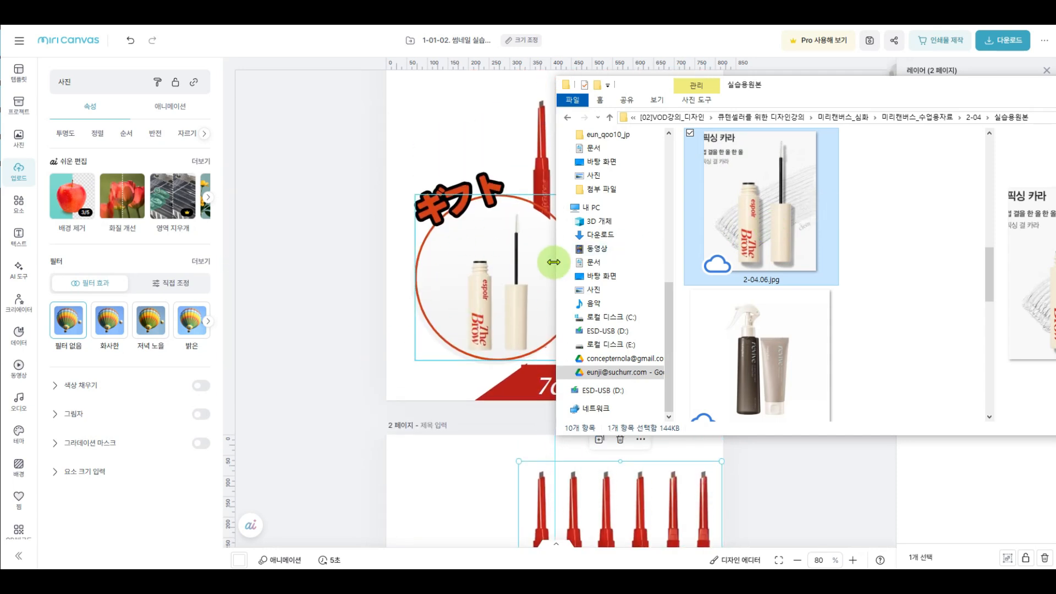
{"action": "left_click_drag", "start_coordinate": [556, 262], "coordinate": [628, 270]}
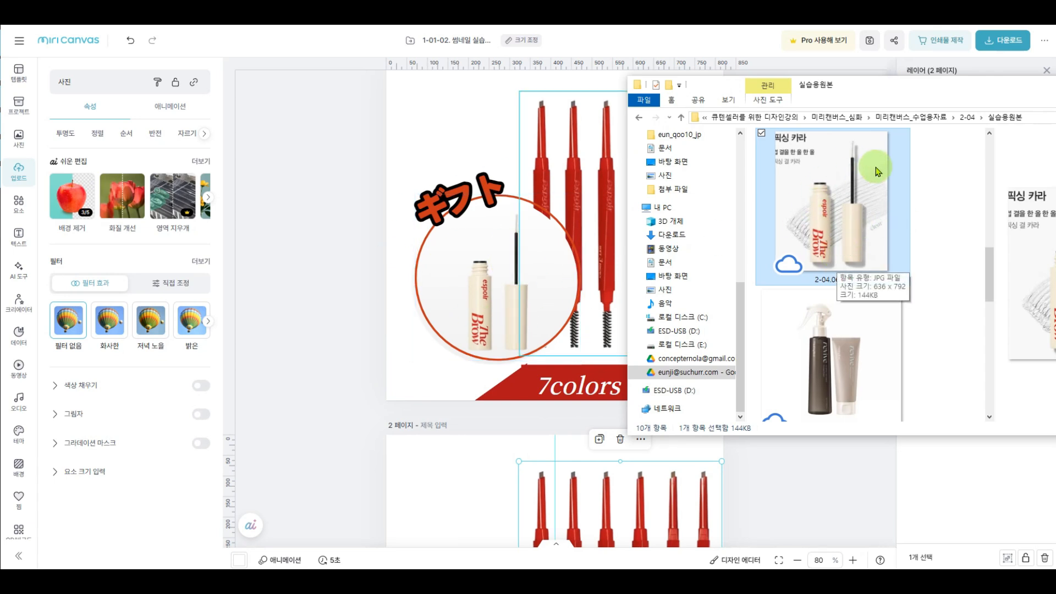
{"action": "left_click_drag", "start_coordinate": [833, 239], "coordinate": [493, 307]}
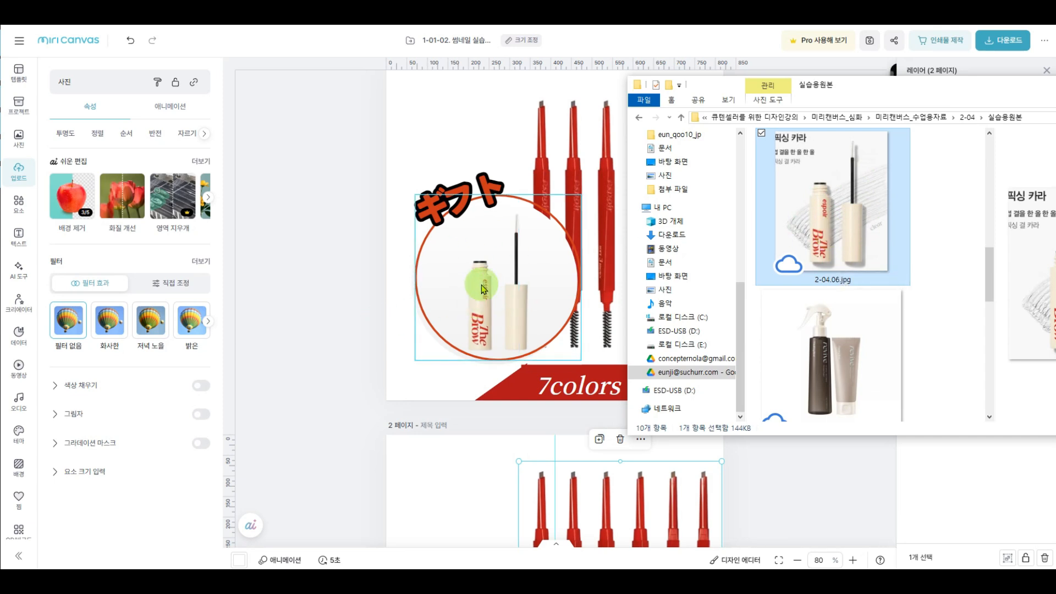
{"action": "left_click", "coordinate": [517, 419]}
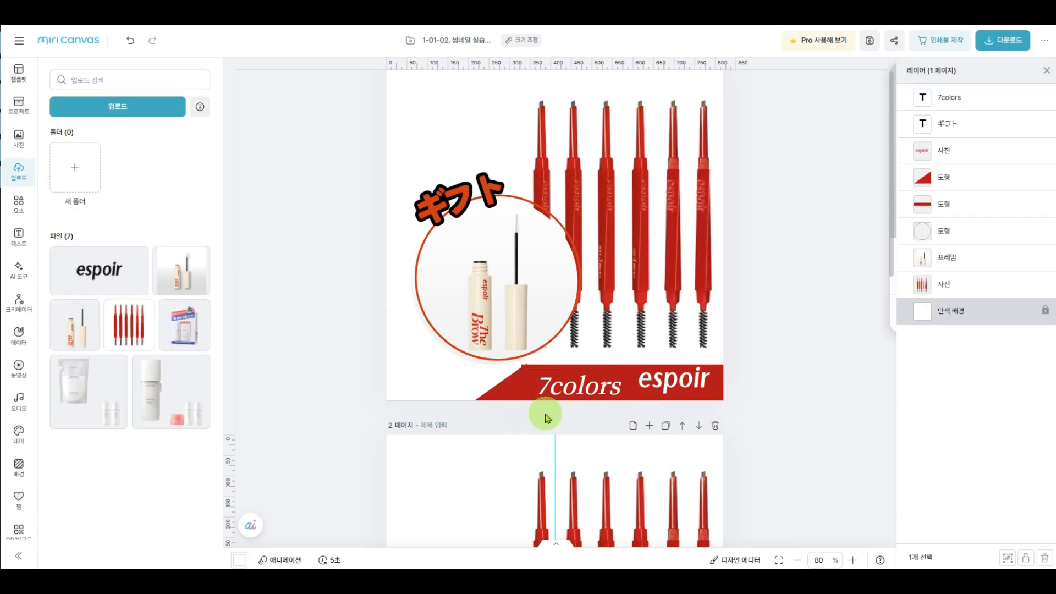
Step: Add another blank page after the page holding only the pencil photo
{"action": "scroll", "coordinate": [632, 165], "scroll_direction": "up", "scroll_amount": 1}
{"action": "scroll", "coordinate": [631, 220], "scroll_direction": "down", "scroll_amount": 5}
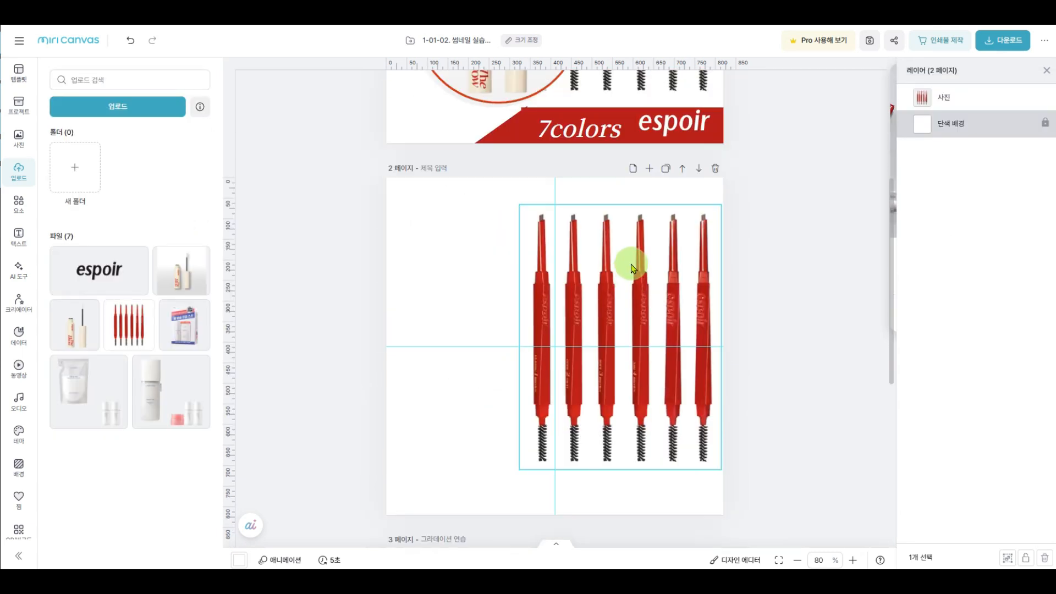
{"action": "scroll", "coordinate": [657, 187], "scroll_direction": "down", "scroll_amount": 8}
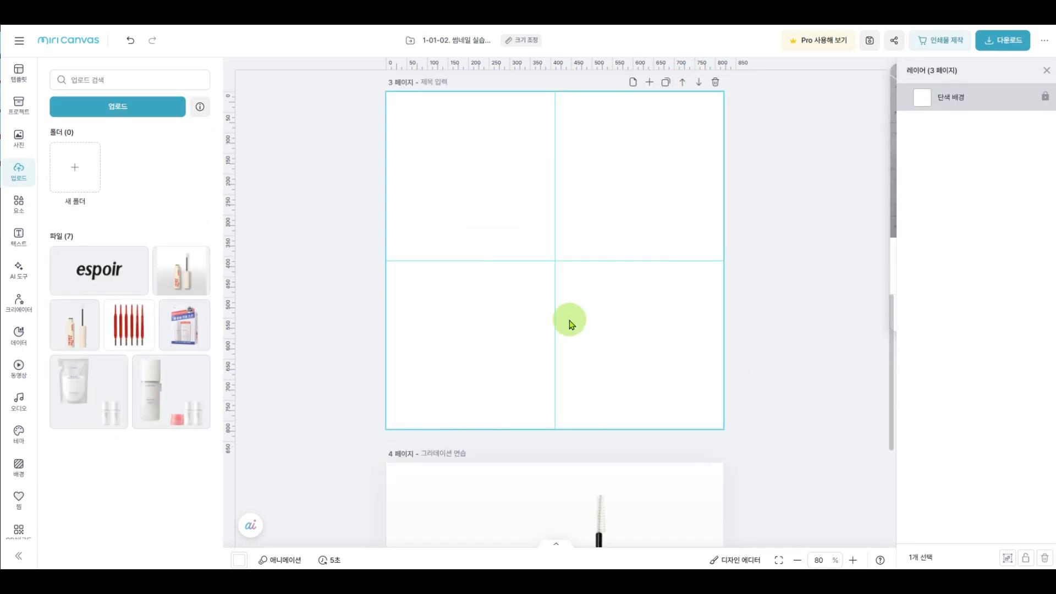
{"action": "scroll", "coordinate": [603, 326], "scroll_direction": "up", "scroll_amount": 4}
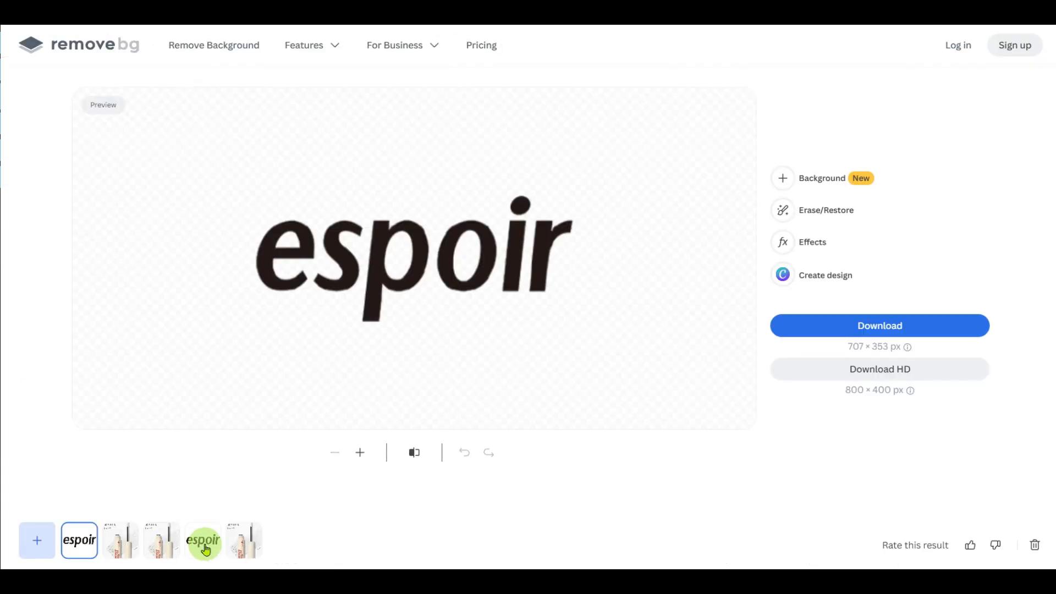
Step: In remove.bg, compare the last mascara cut-out with its original and download the background-free image
{"action": "left_click", "coordinate": [242, 539]}
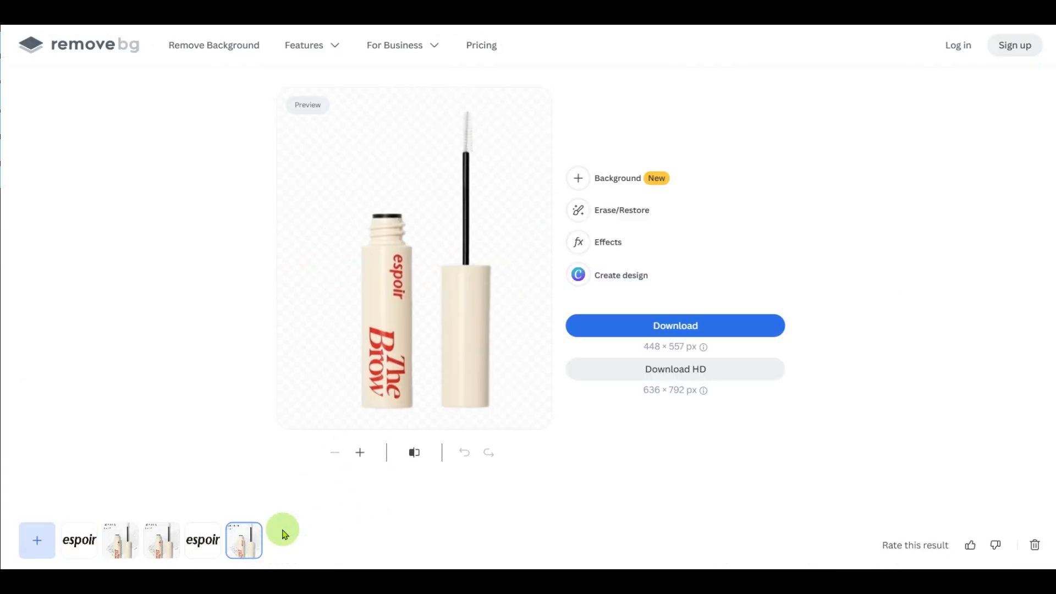
{"action": "left_click", "coordinate": [415, 453]}
{"action": "left_click", "coordinate": [415, 456]}
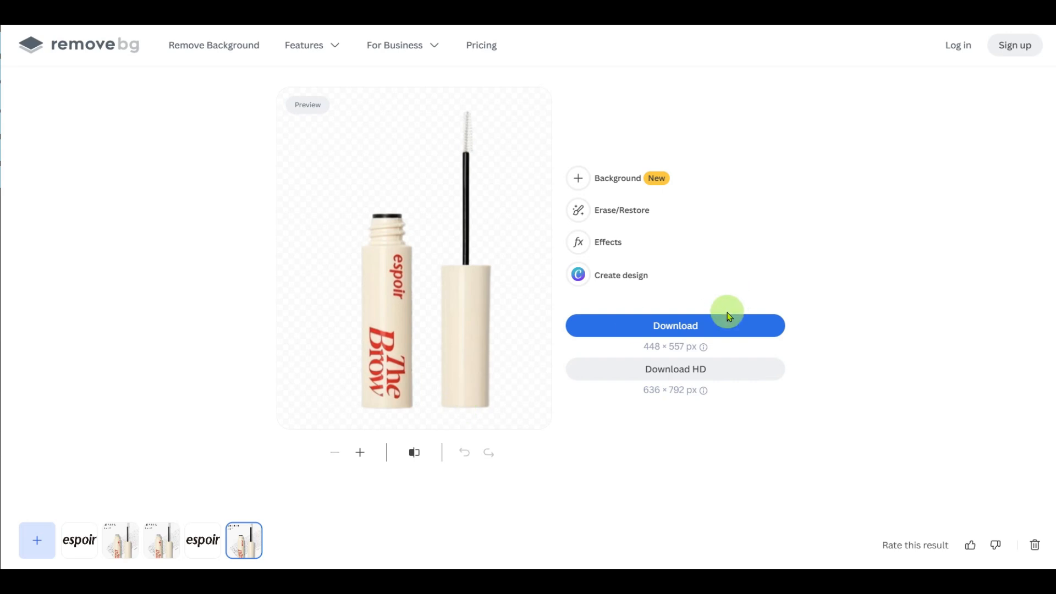
{"action": "left_click", "coordinate": [718, 330]}
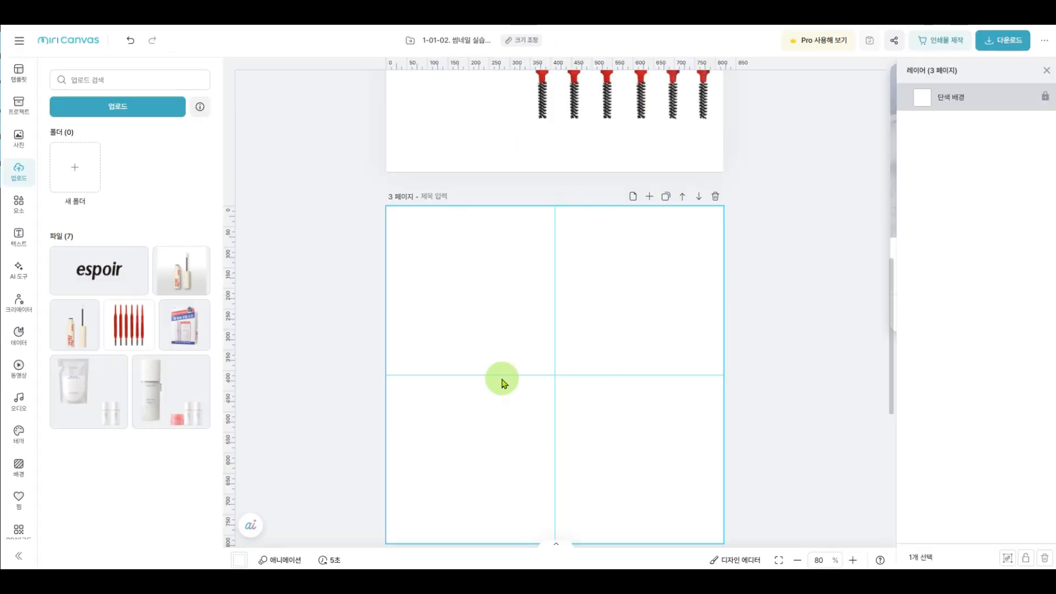
Step: Insert a basic square shape on the blank page 3 in MiriCanvas and enlarge it to cover the whole page
{"action": "scroll", "coordinate": [625, 363], "scroll_direction": "up", "scroll_amount": 8}
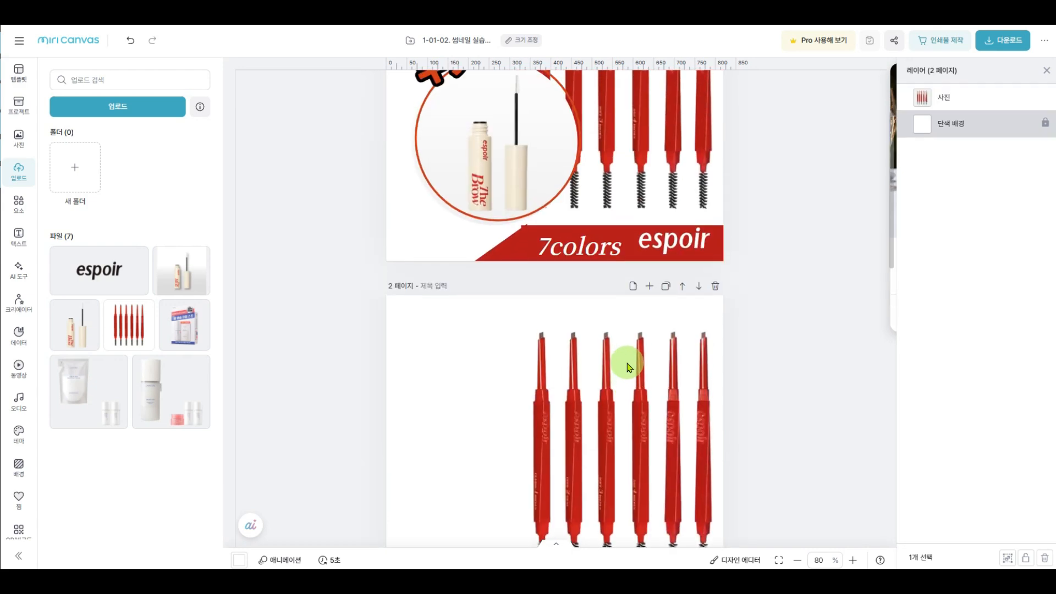
{"action": "scroll", "coordinate": [627, 367], "scroll_direction": "up", "scroll_amount": 3}
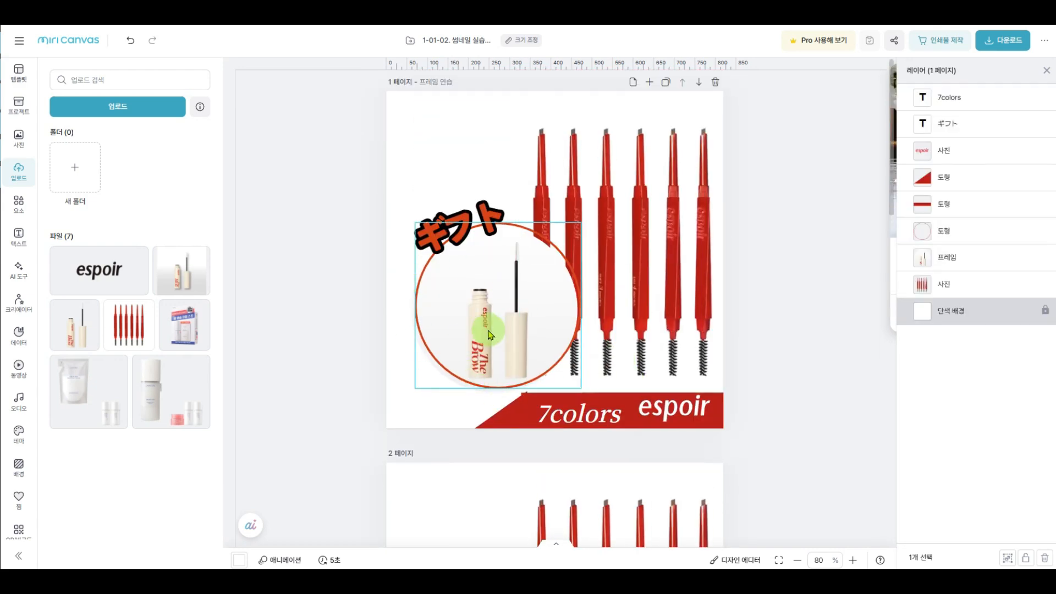
{"action": "scroll", "coordinate": [488, 334], "scroll_direction": "down", "scroll_amount": 13}
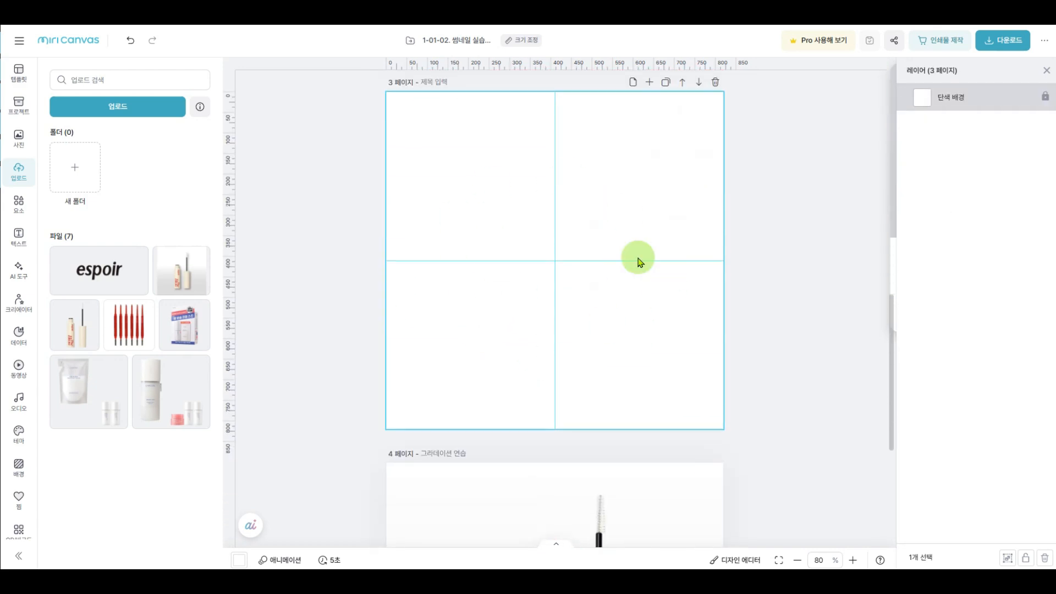
{"action": "left_click", "coordinate": [16, 204]}
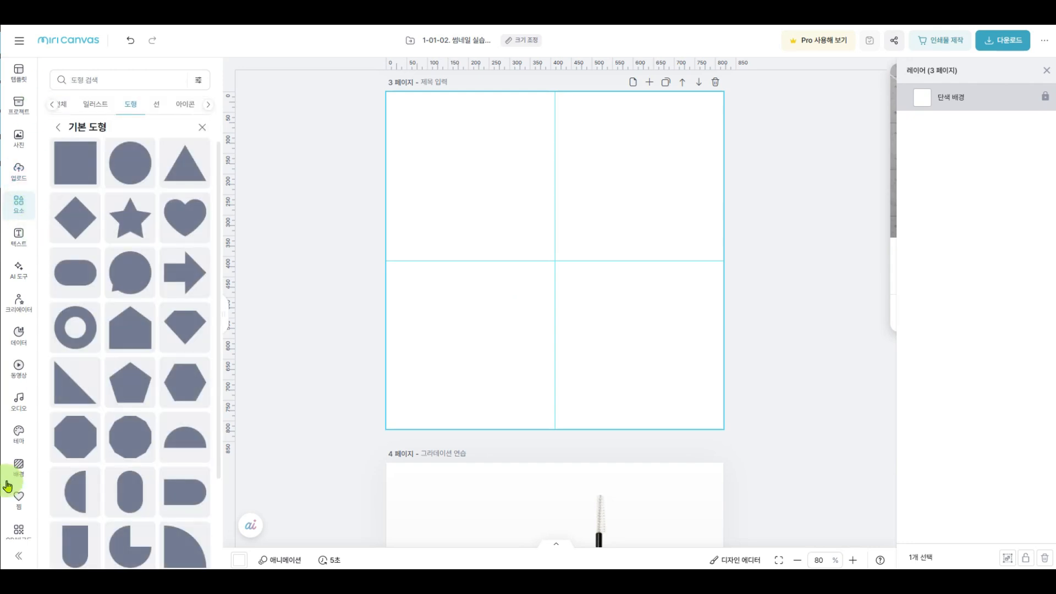
{"action": "left_click", "coordinate": [81, 161]}
{"action": "left_click_drag", "start_coordinate": [547, 240], "coordinate": [480, 175]}
{"action": "left_click_drag", "start_coordinate": [589, 293], "coordinate": [716, 434]}
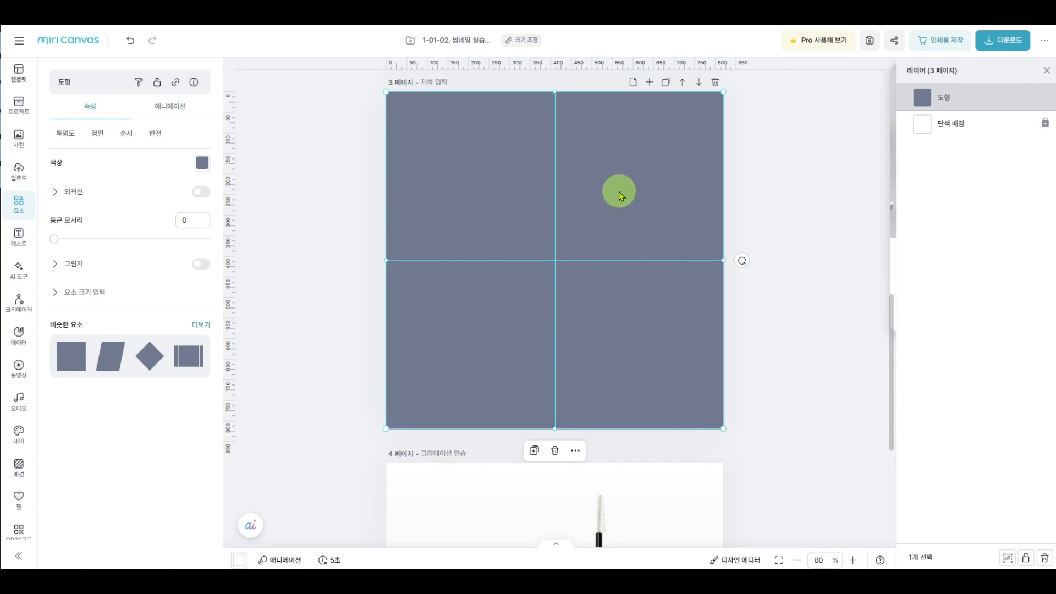
Step: Fill the square on page 3 with the white-to-black preset gradient and open that gradient for direct adjustment
{"action": "left_click", "coordinate": [202, 163]}
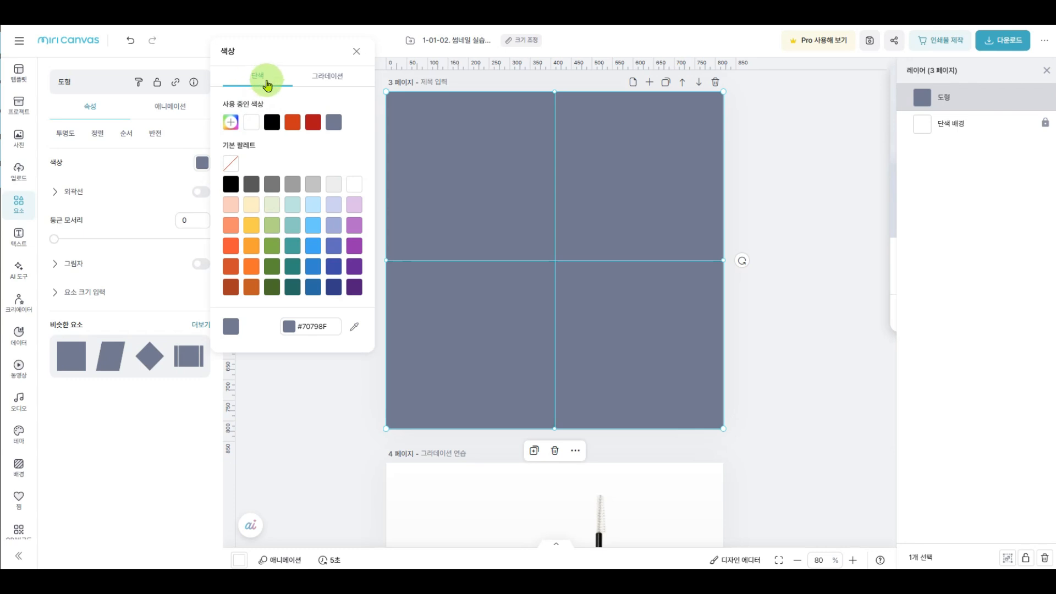
{"action": "left_click", "coordinate": [322, 76]}
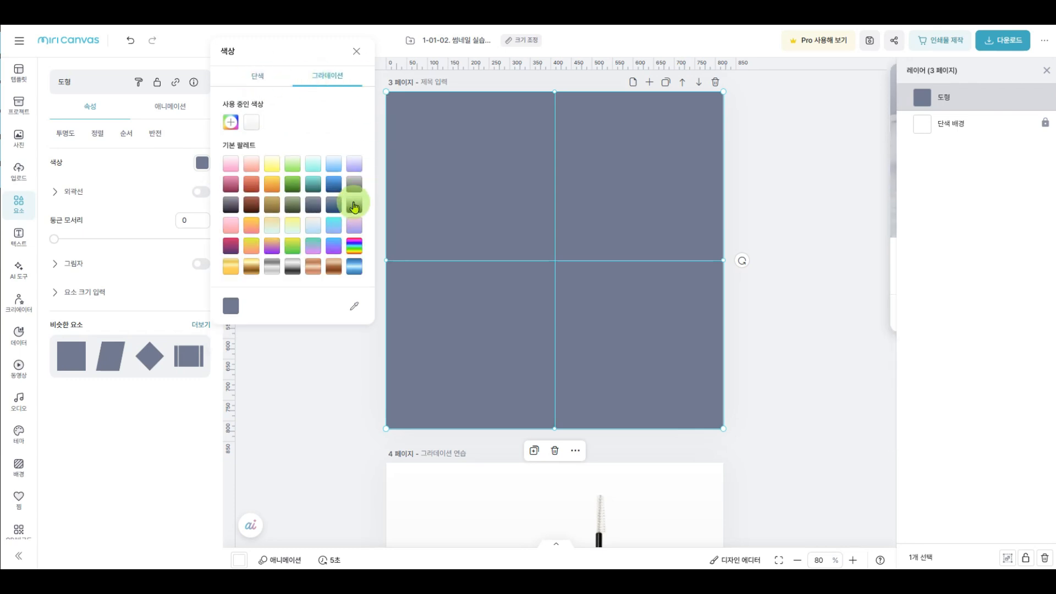
{"action": "left_click", "coordinate": [354, 205]}
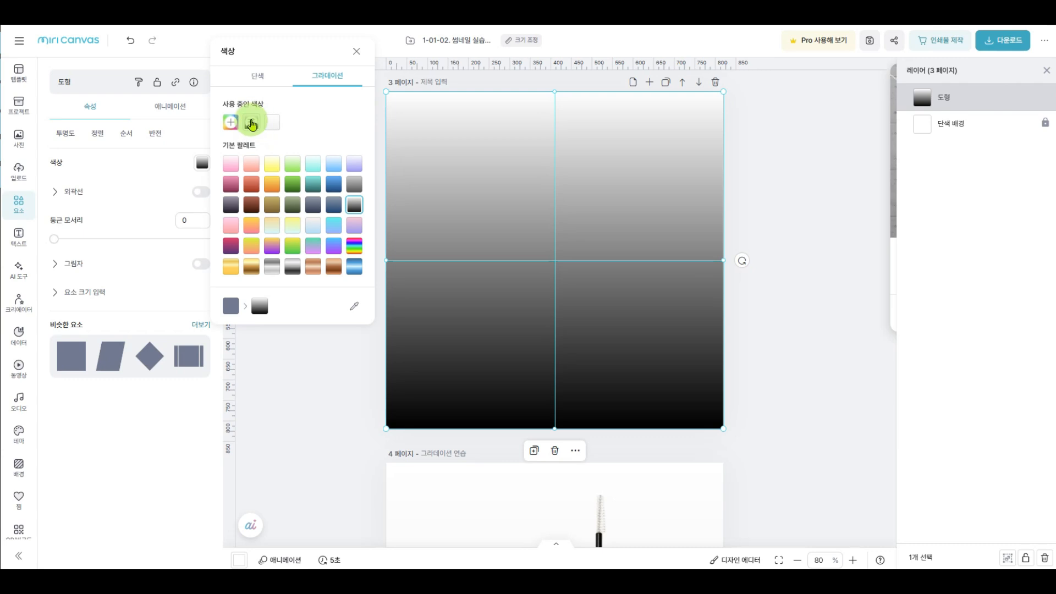
{"action": "left_click", "coordinate": [258, 124]}
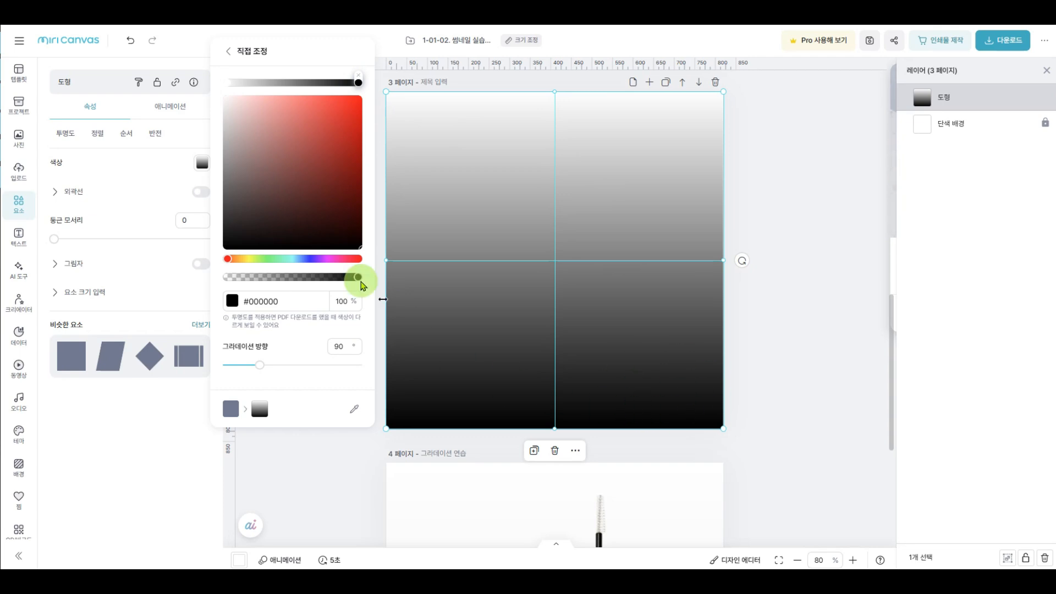
Step: Set the black end of the page 3 square's gradient to 24% opacity and shift its white stop slightly inward
{"action": "left_click_drag", "start_coordinate": [350, 279], "coordinate": [274, 290]}
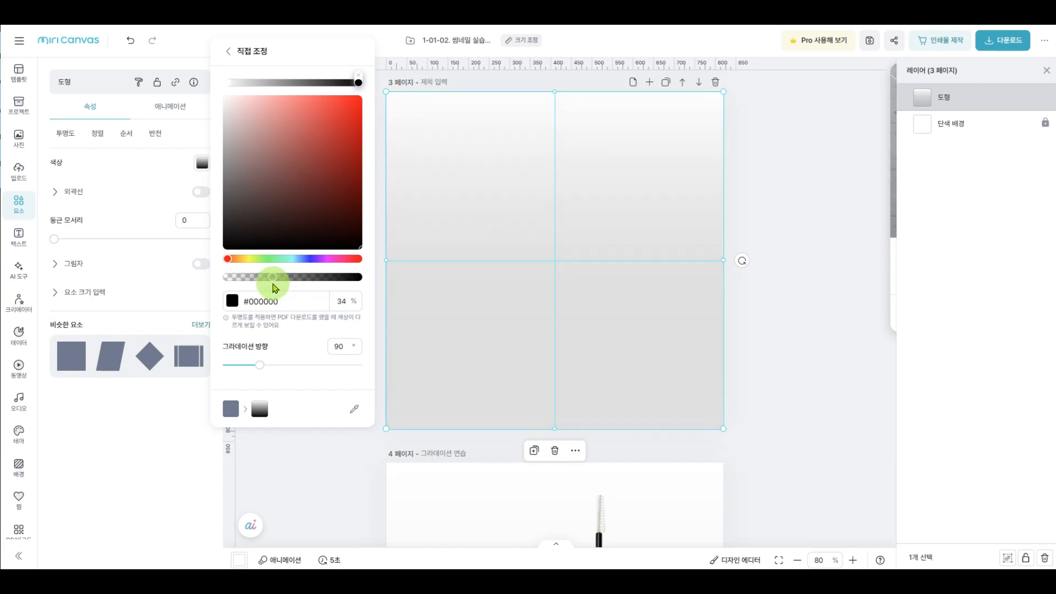
{"action": "left_click_drag", "start_coordinate": [227, 83], "coordinate": [234, 84]}
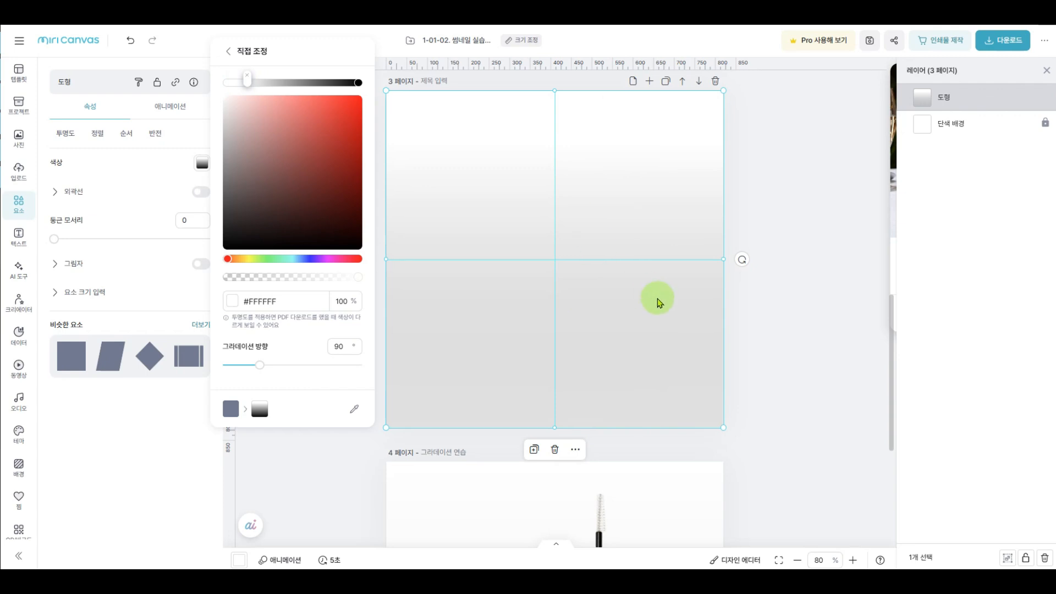
{"action": "scroll", "coordinate": [658, 297], "scroll_direction": "down", "scroll_amount": 5}
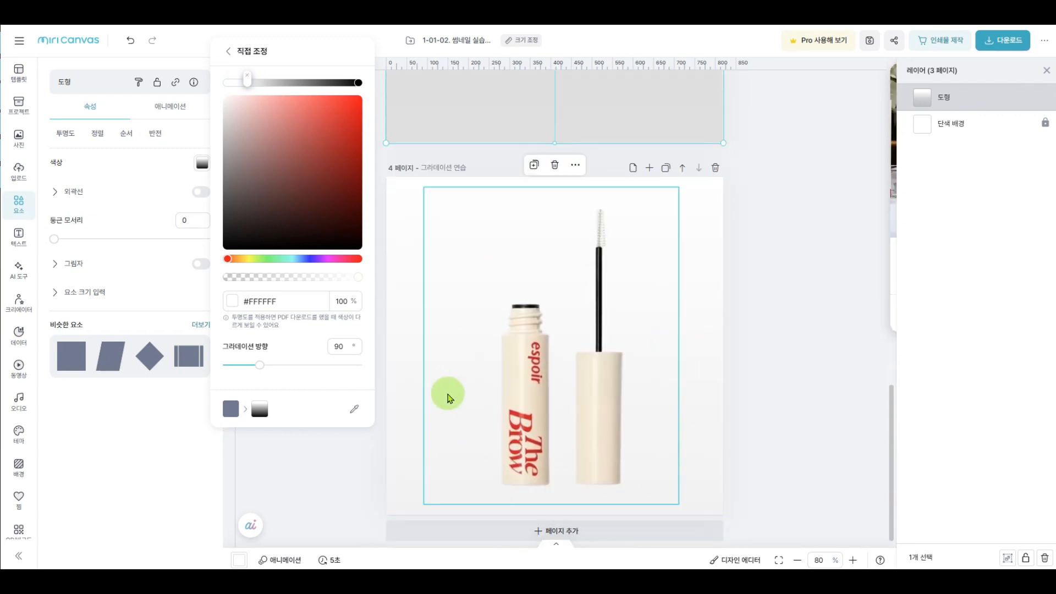
{"action": "scroll", "coordinate": [700, 331], "scroll_direction": "up", "scroll_amount": 5}
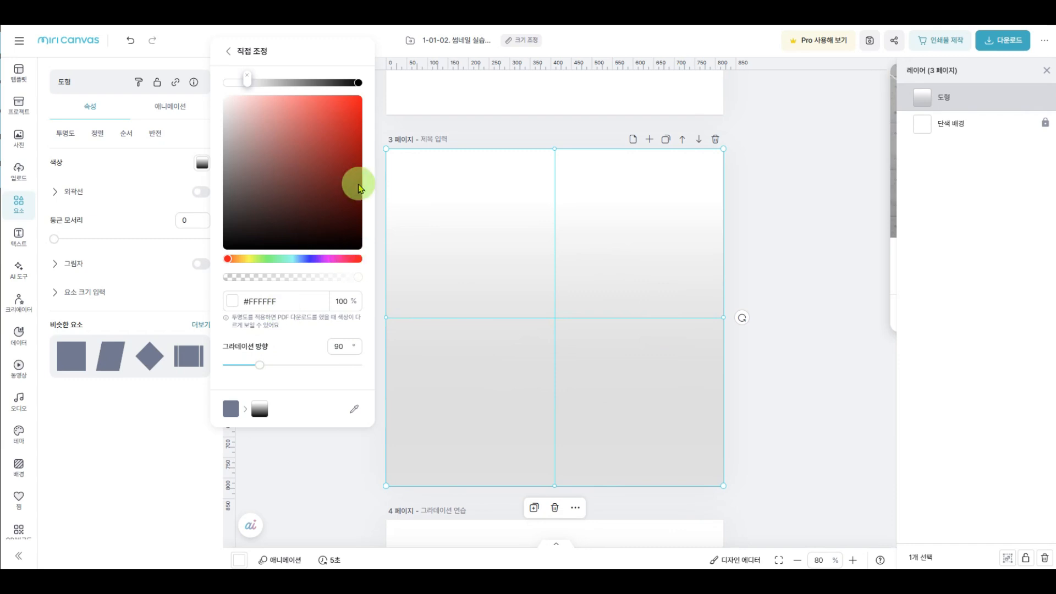
{"action": "left_click", "coordinate": [359, 83]}
{"action": "left_click_drag", "start_coordinate": [281, 278], "coordinate": [259, 278]}
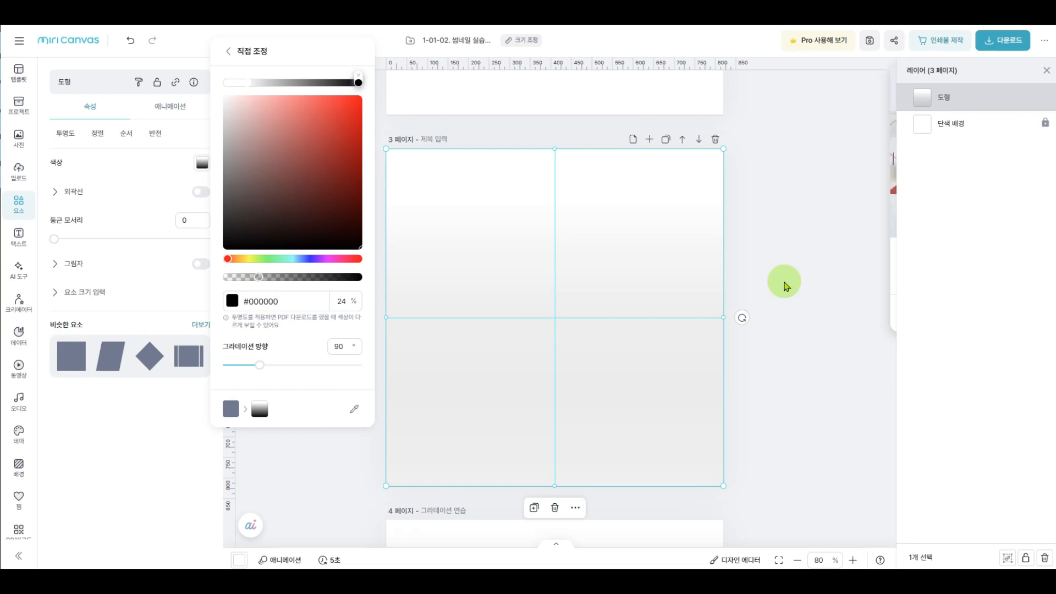
{"action": "left_click", "coordinate": [772, 235]}
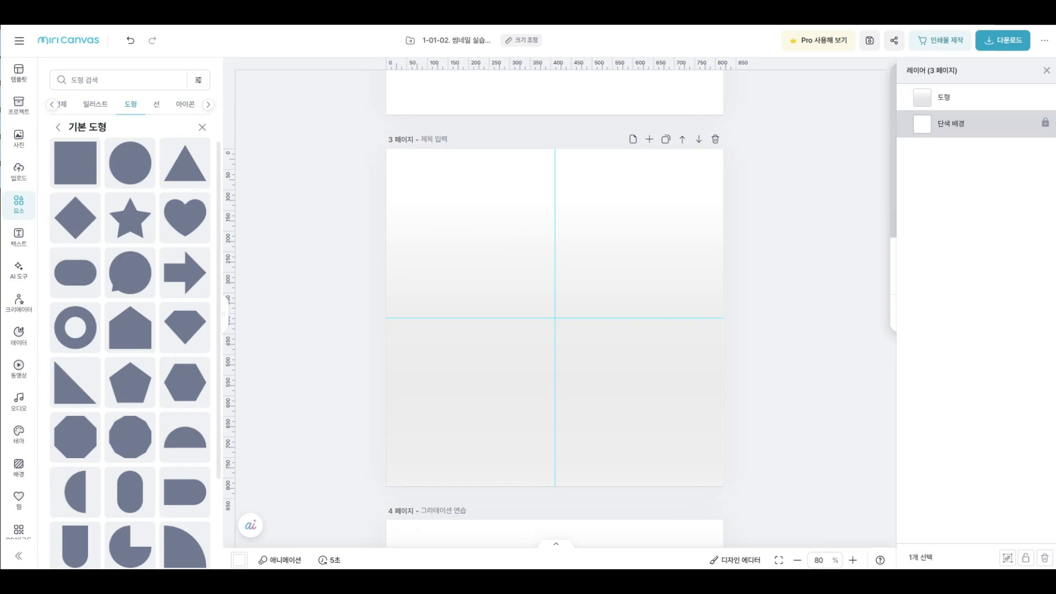
Step: Place the background-free mascara image on the page 3 gradient, enlarge it to fill most of the page, and center the products
{"action": "left_click_drag", "start_coordinate": [481, 242], "coordinate": [546, 308]}
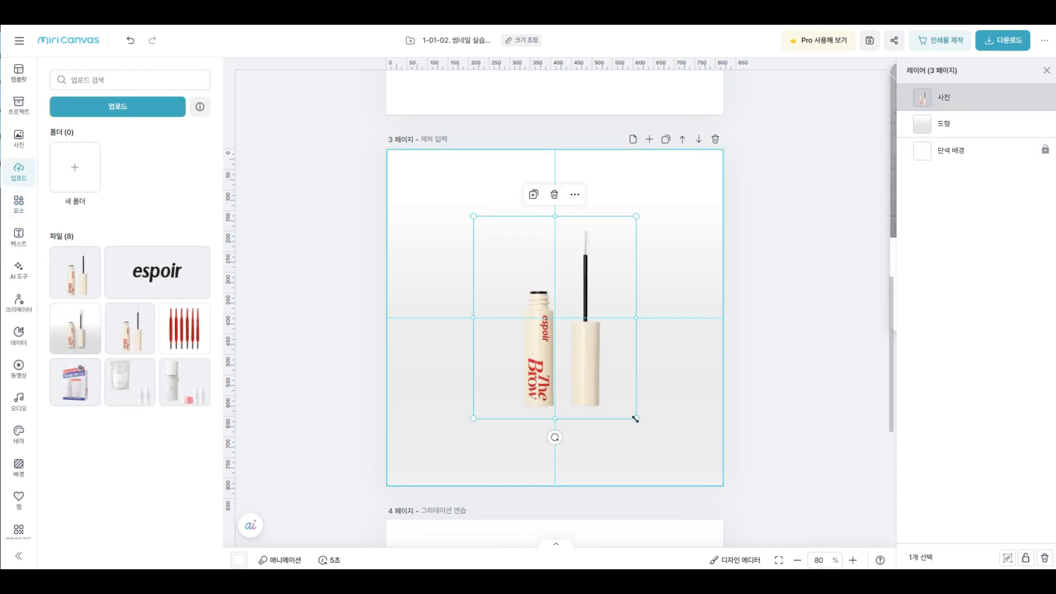
{"action": "left_click_drag", "start_coordinate": [635, 419], "coordinate": [668, 457]}
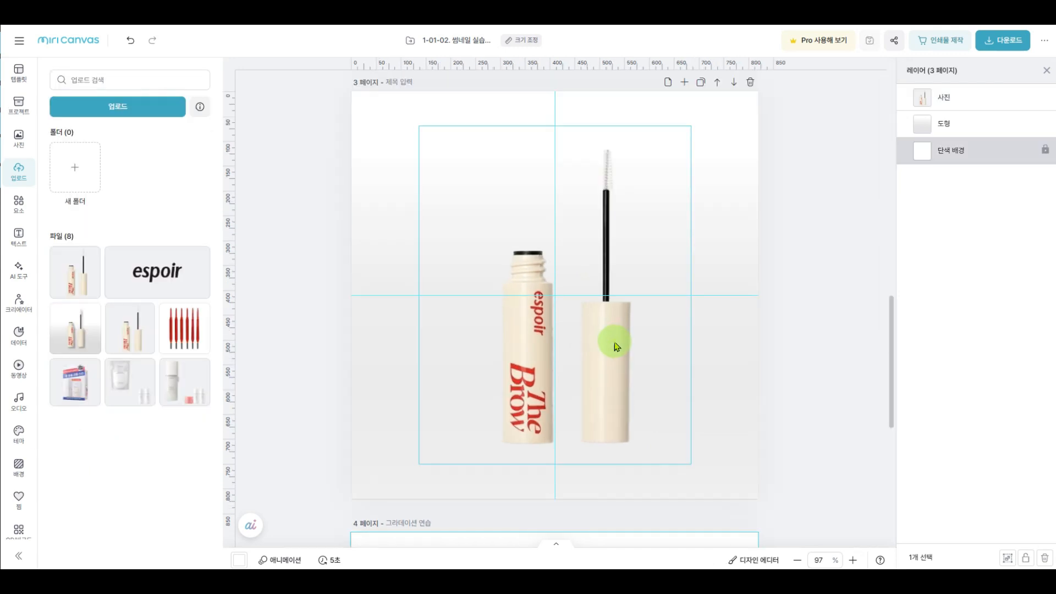
{"action": "left_click_drag", "start_coordinate": [616, 346], "coordinate": [599, 344]}
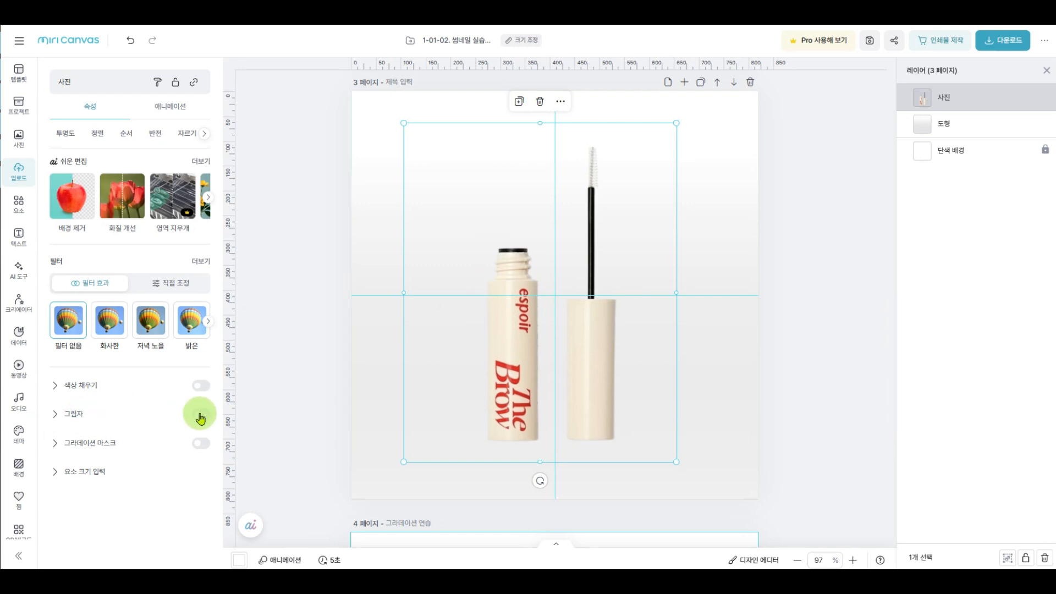
Step: Add a shadow to the mascara image with 38% opacity, a distance of 2 and a blur of 3
{"action": "left_click", "coordinate": [201, 414]}
{"action": "scroll", "coordinate": [172, 407], "scroll_direction": "down", "scroll_amount": 2}
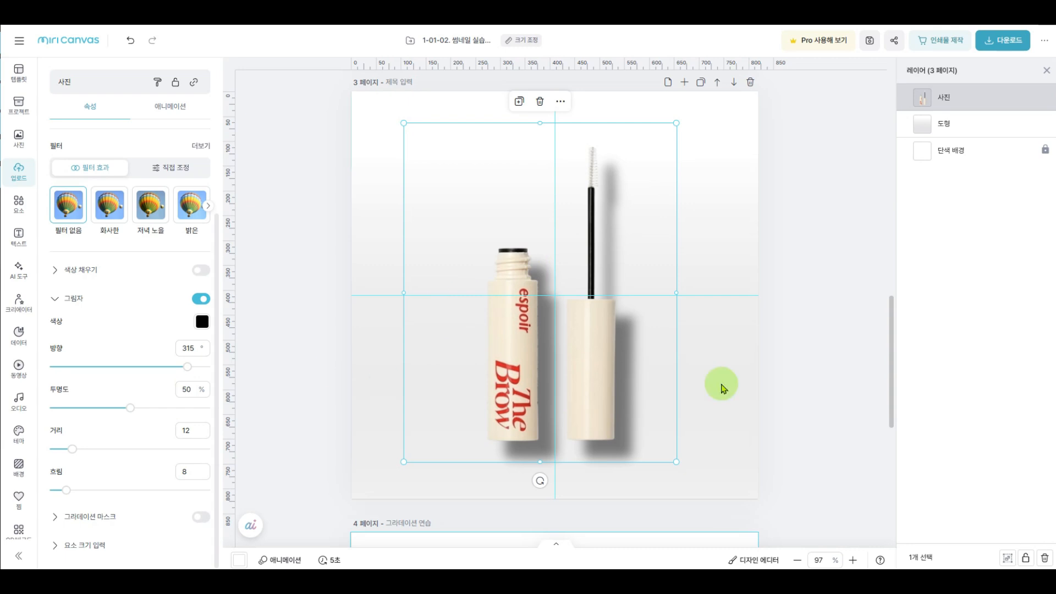
{"action": "left_click_drag", "start_coordinate": [74, 451], "coordinate": [61, 449]}
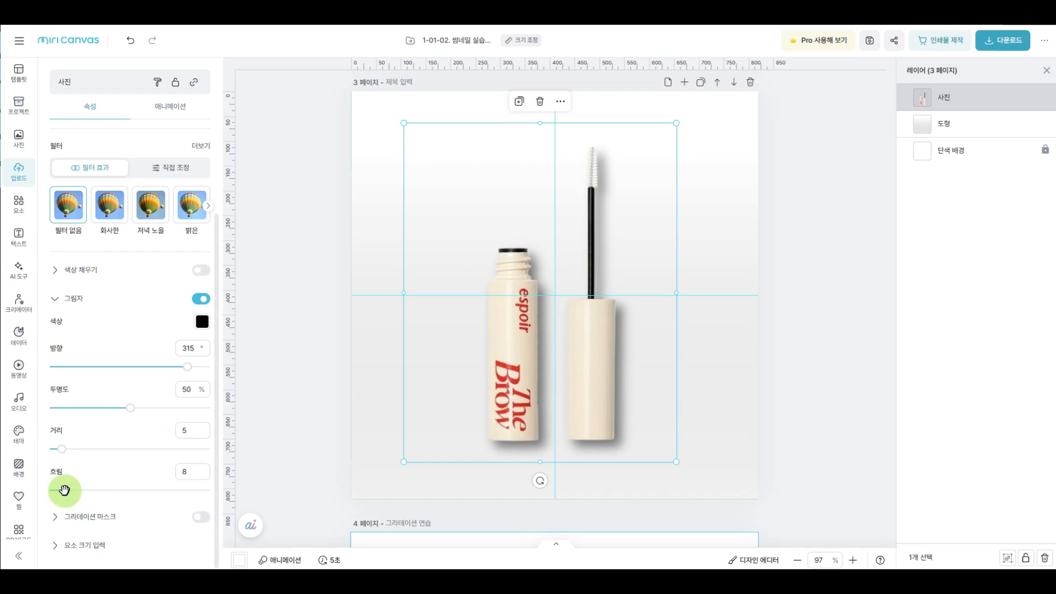
{"action": "left_click_drag", "start_coordinate": [65, 490], "coordinate": [60, 490]}
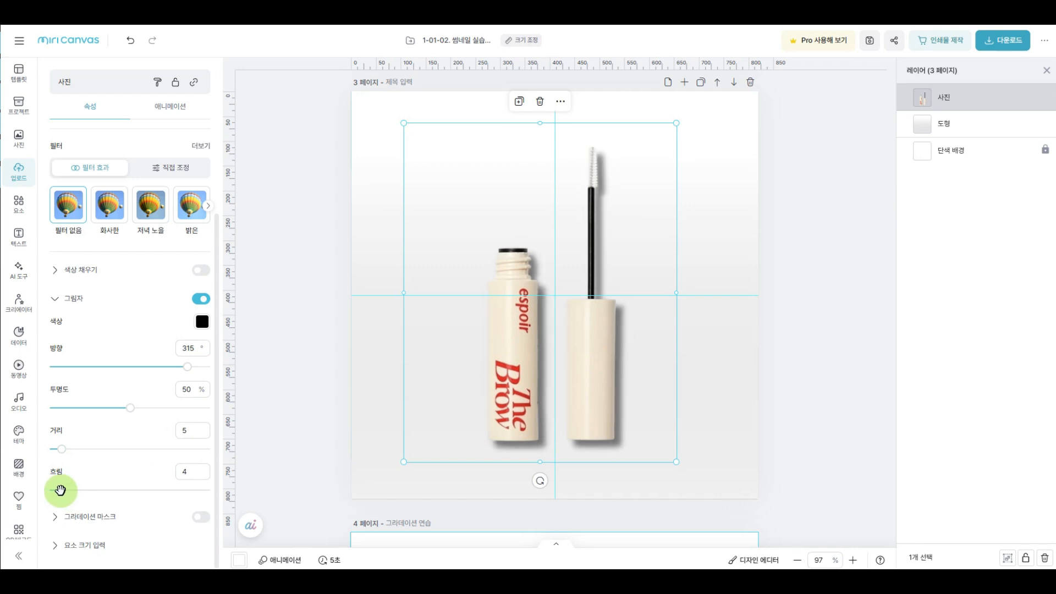
{"action": "left_click_drag", "start_coordinate": [61, 490], "coordinate": [57, 489]}
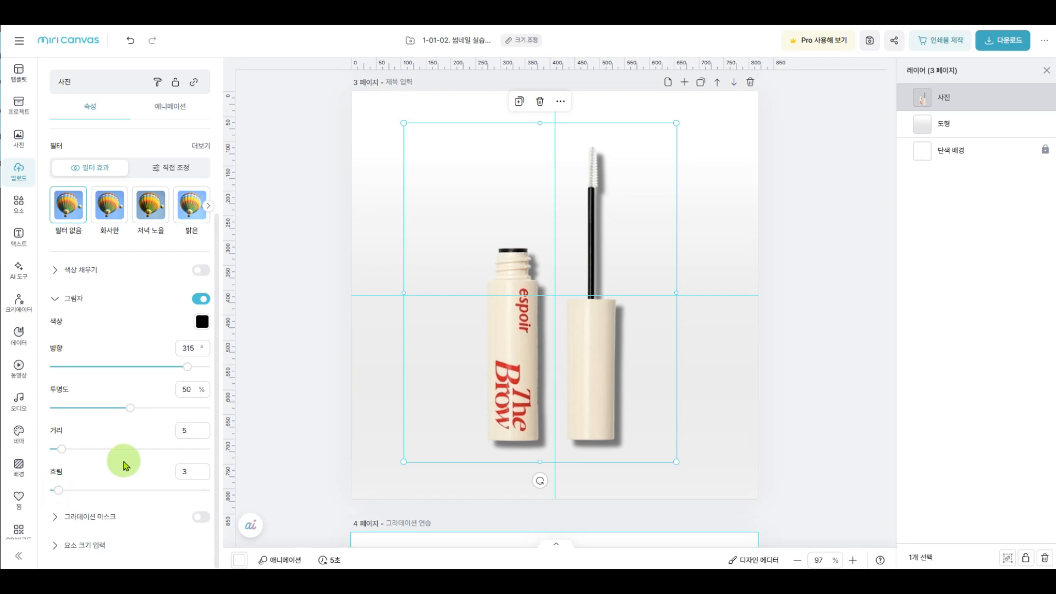
{"action": "left_click_drag", "start_coordinate": [129, 406], "coordinate": [112, 407]}
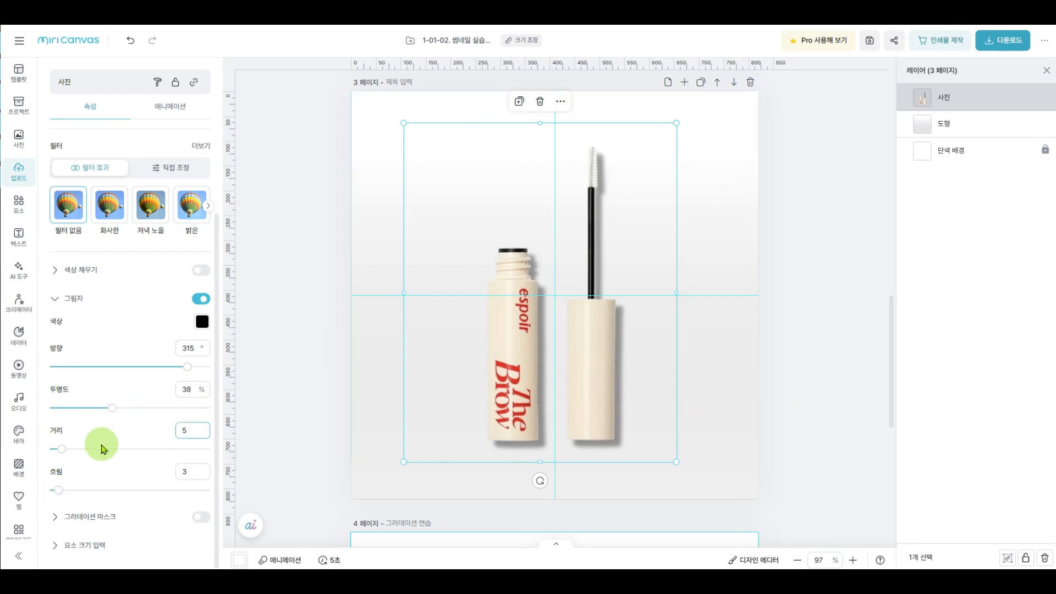
{"action": "left_click_drag", "start_coordinate": [59, 445], "coordinate": [58, 444]}
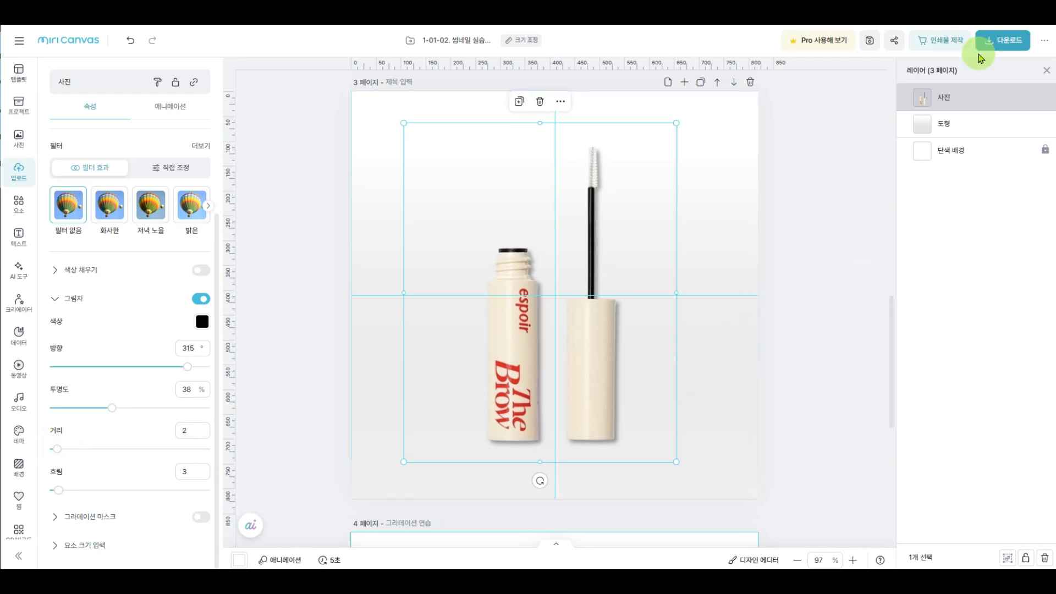
Step: Download page 3 as a high-resolution PNG and close the export progress window
{"action": "left_click", "coordinate": [1007, 39]}
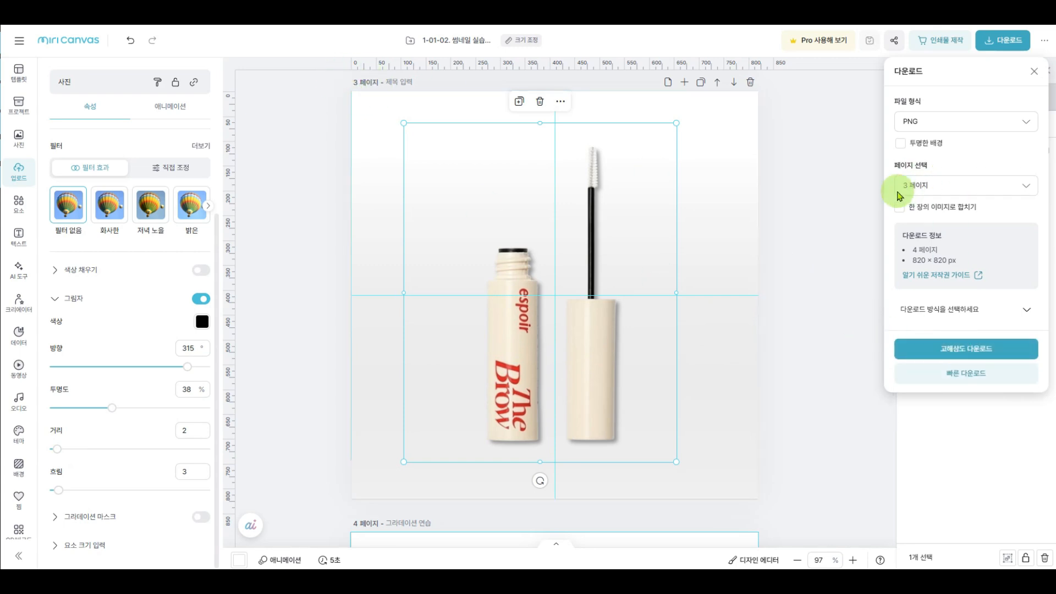
{"action": "left_click", "coordinate": [959, 349]}
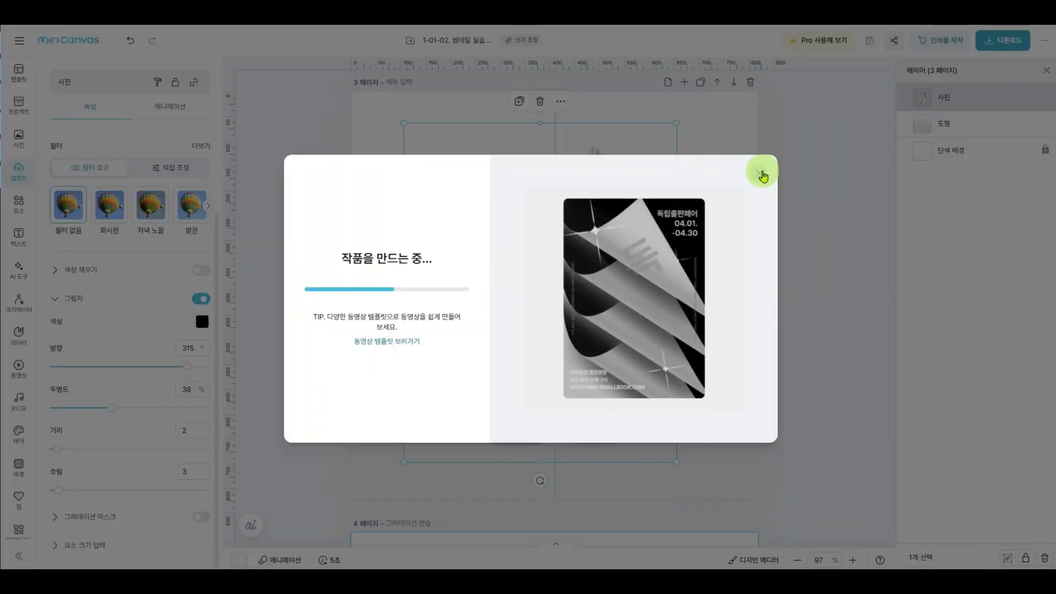
{"action": "left_click", "coordinate": [792, 188]}
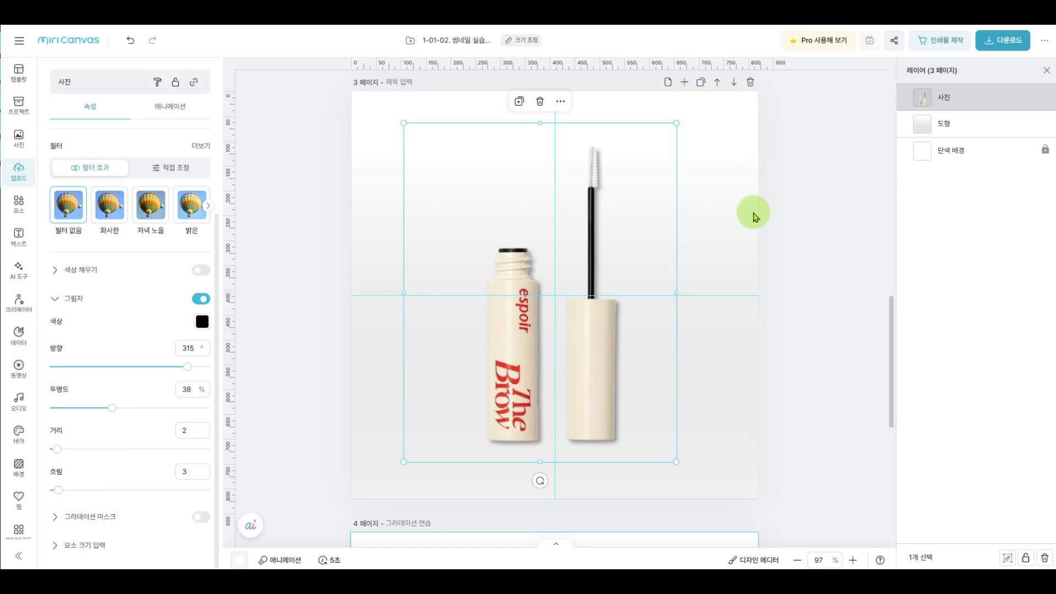
Step: Check the round gift picture on page 1 and insert the recently used circular frame on page 2
{"action": "scroll", "coordinate": [739, 221], "scroll_direction": "up", "scroll_amount": 8}
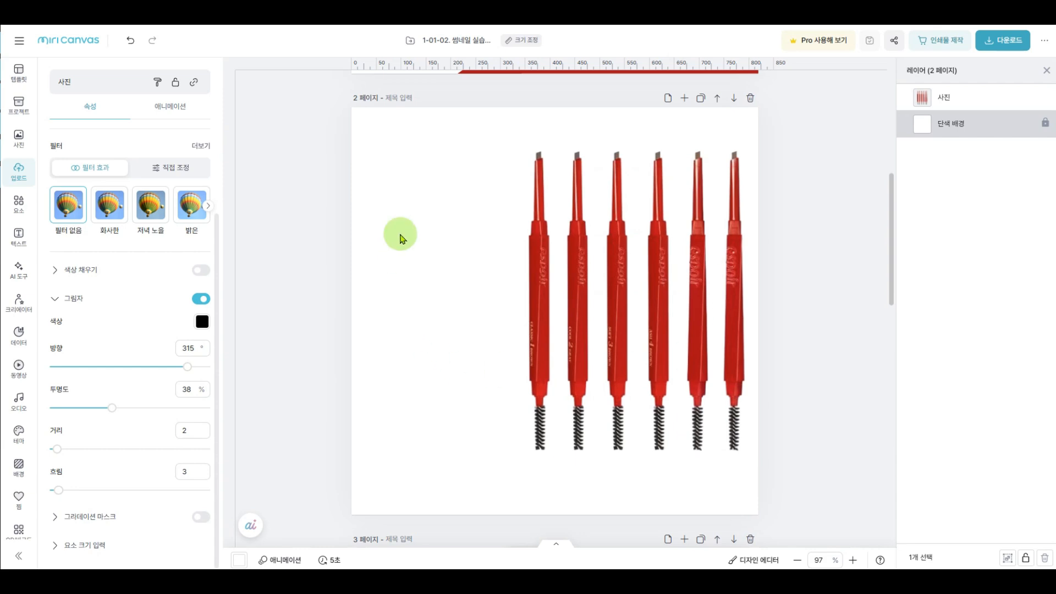
{"action": "scroll", "coordinate": [521, 313], "scroll_direction": "up", "scroll_amount": 6}
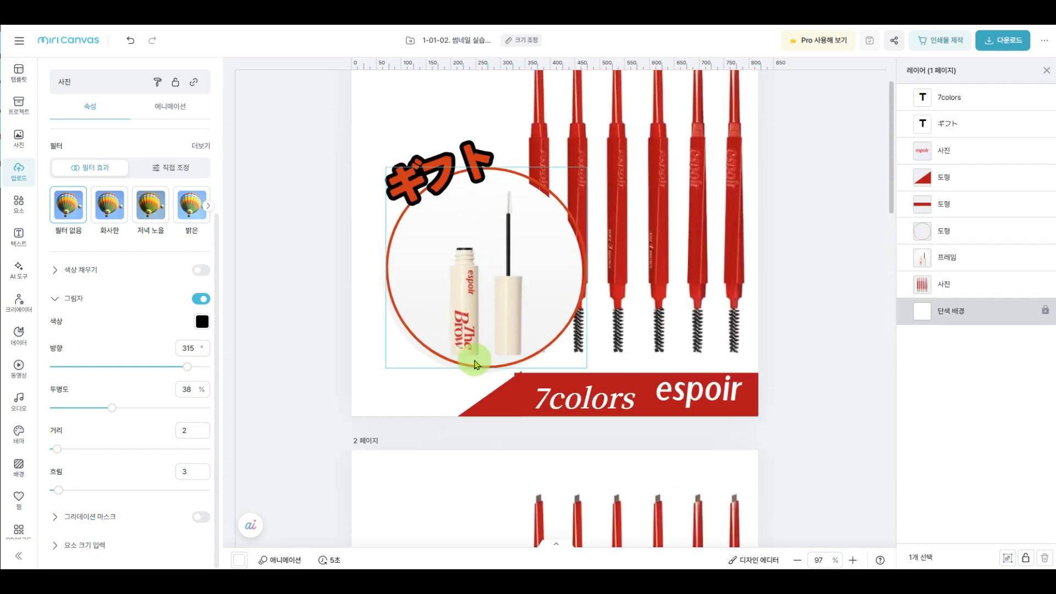
{"action": "left_click", "coordinate": [568, 299]}
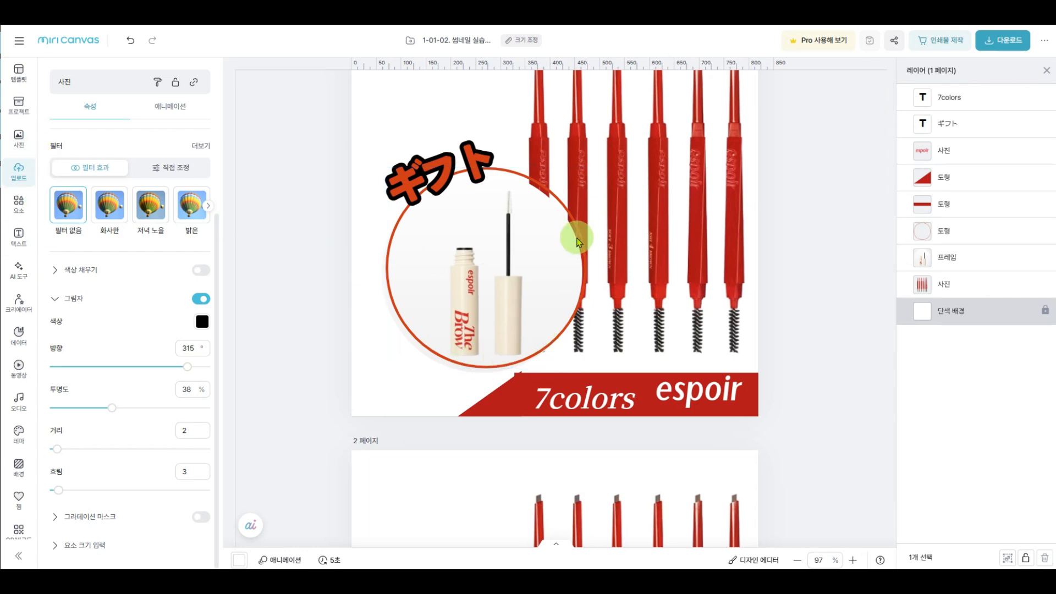
{"action": "scroll", "coordinate": [573, 235], "scroll_direction": "down", "scroll_amount": 5}
{"action": "left_click", "coordinate": [19, 205]}
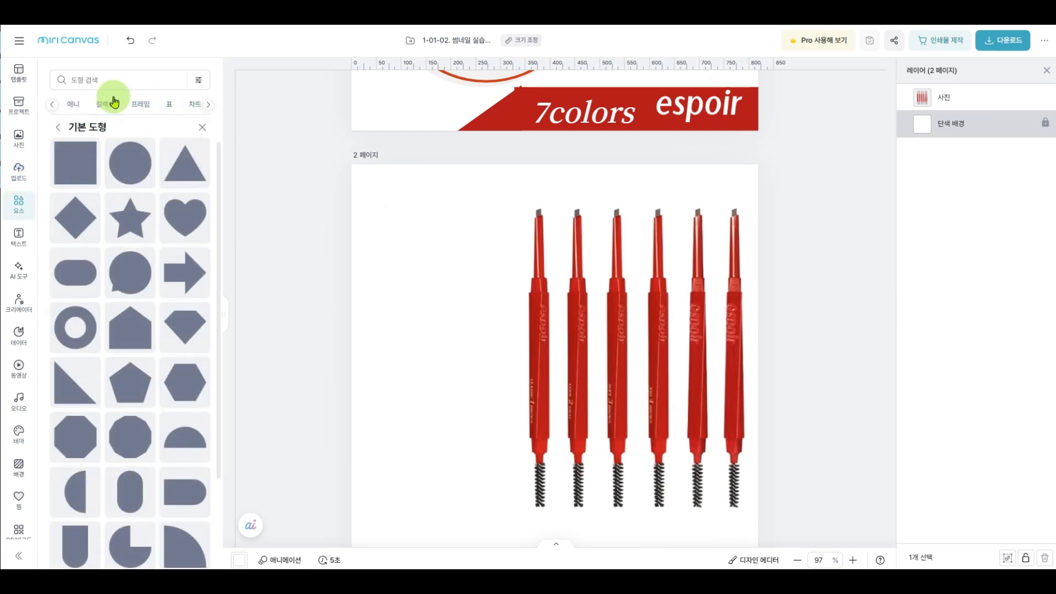
{"action": "left_click", "coordinate": [145, 113]}
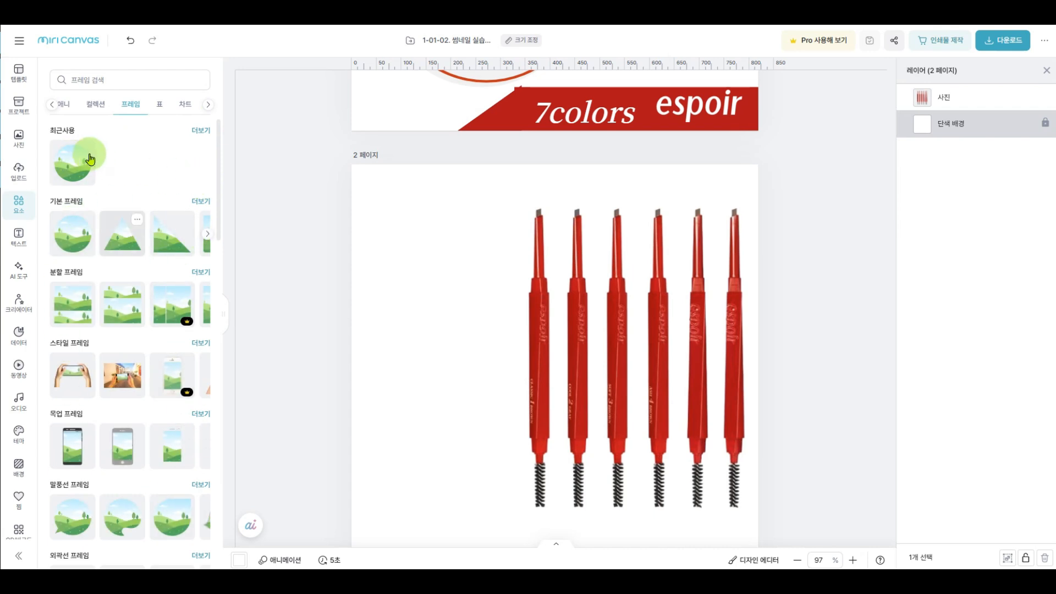
{"action": "left_click", "coordinate": [84, 190]}
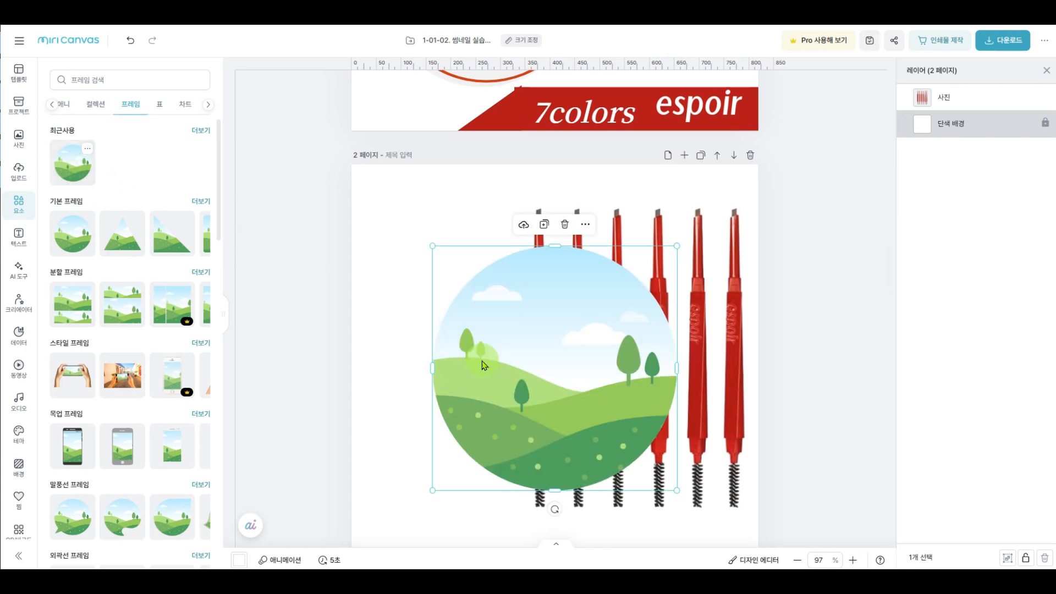
Step: Move the circular frame to the lower-left corner of page 2 and shrink it so it overlaps only the first pencil
{"action": "scroll", "coordinate": [478, 358], "scroll_direction": "down", "scroll_amount": 3}
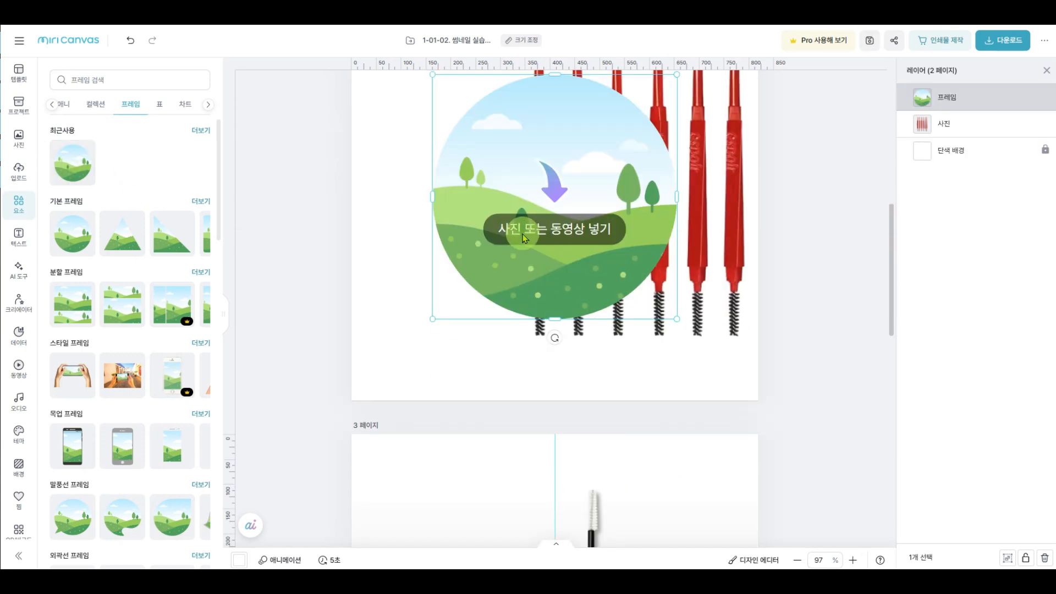
{"action": "scroll", "coordinate": [585, 269], "scroll_direction": "up", "scroll_amount": 1}
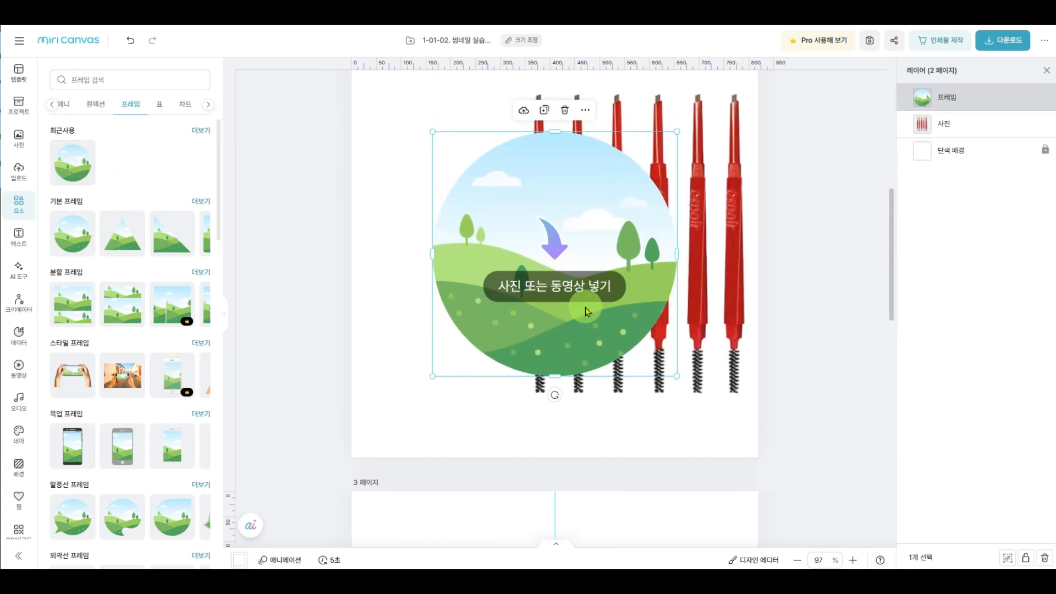
{"action": "left_click_drag", "start_coordinate": [563, 202], "coordinate": [500, 268]}
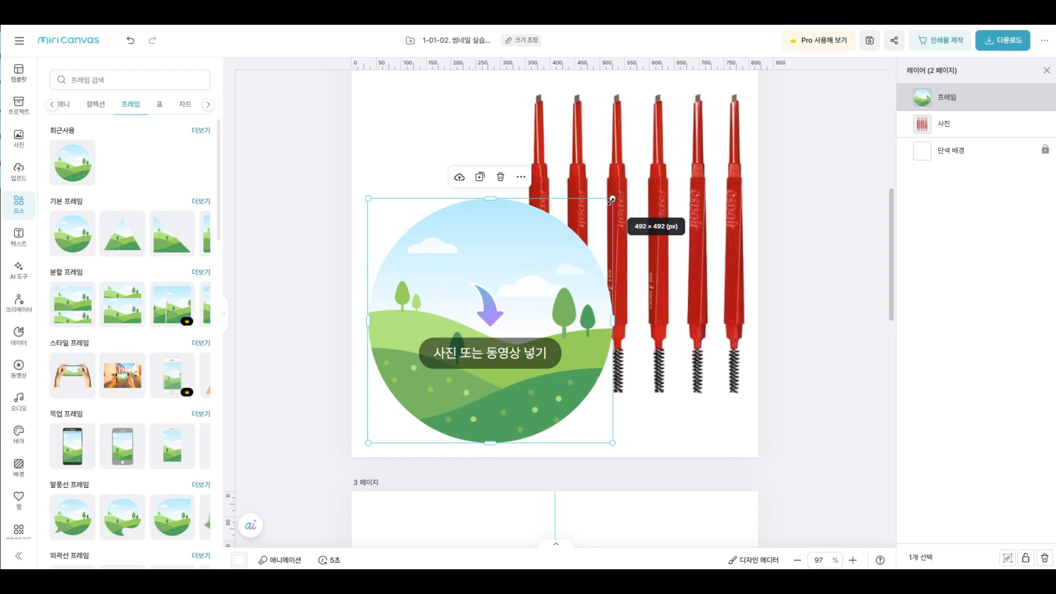
{"action": "left_click_drag", "start_coordinate": [612, 199], "coordinate": [558, 243]}
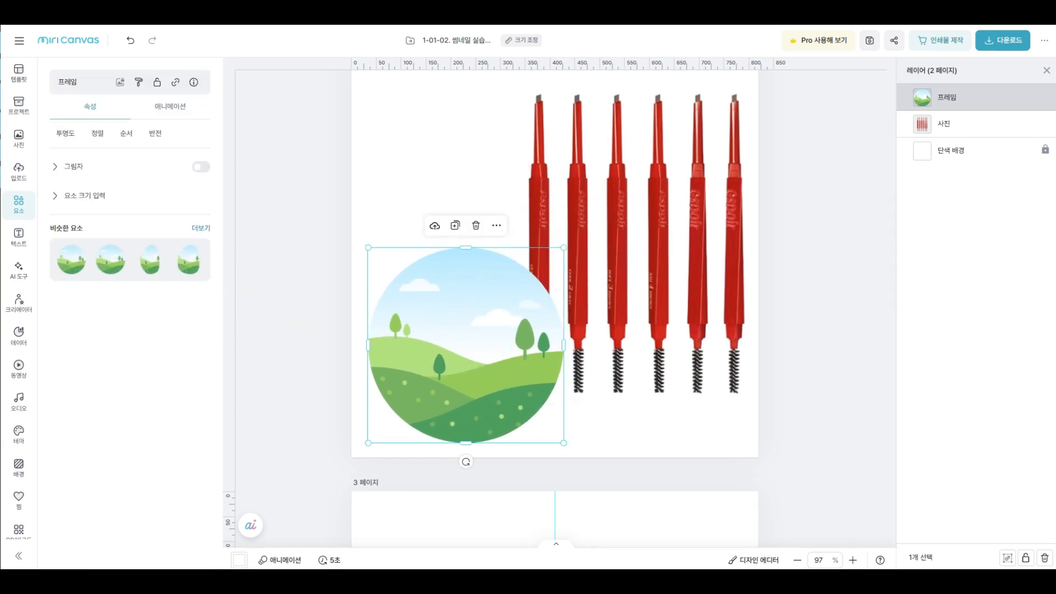
Step: Upload the exported mascara gradient image and fill the circular frame on page 2 with it
{"action": "left_click_drag", "start_coordinate": [1, 132], "coordinate": [479, 222]}
{"action": "left_click_drag", "start_coordinate": [570, 208], "coordinate": [533, 266]}
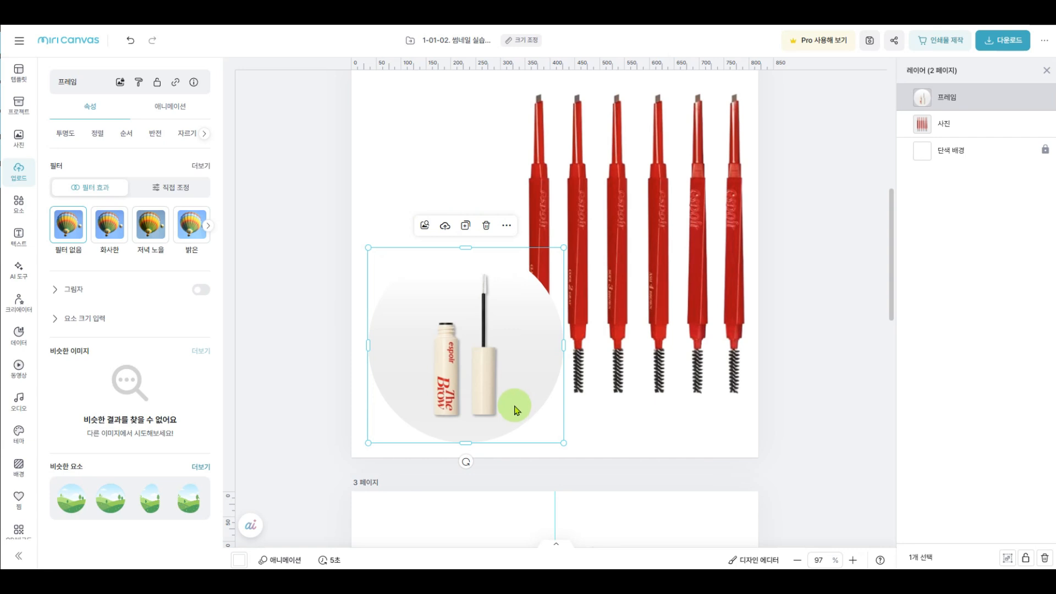
{"action": "scroll", "coordinate": [511, 439], "scroll_direction": "down", "scroll_amount": 3}
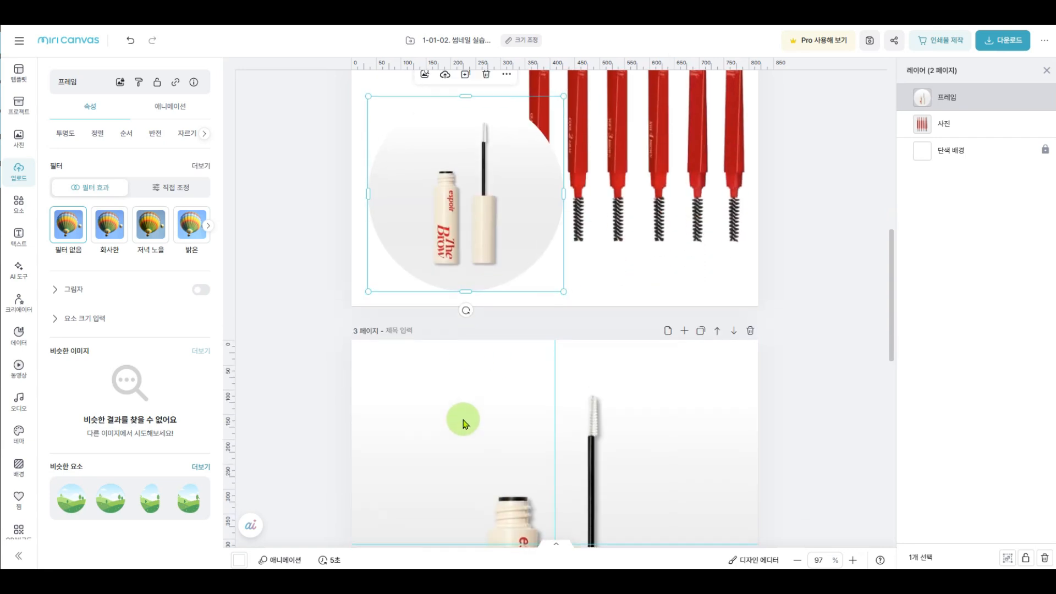
{"action": "scroll", "coordinate": [463, 424], "scroll_direction": "up", "scroll_amount": 3}
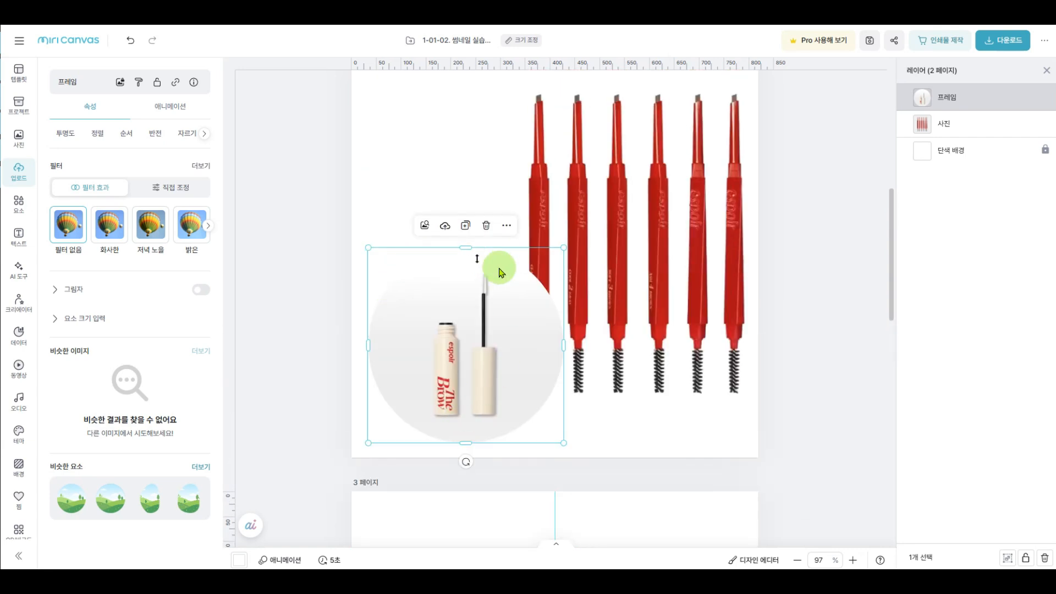
{"action": "left_click", "coordinate": [471, 153]}
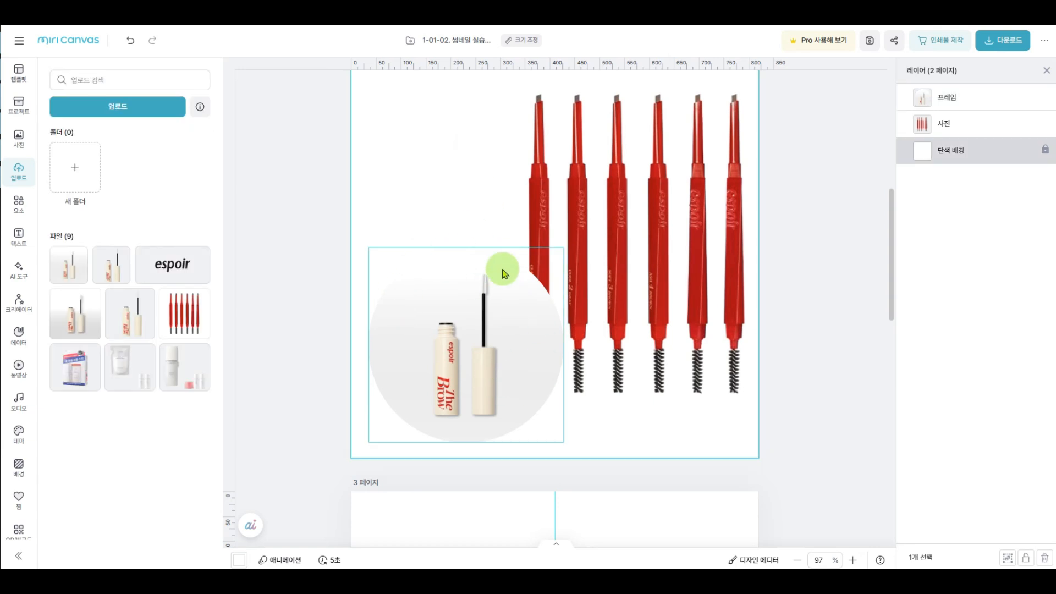
Step: Compare the circular gift picture with page 1 and enlarge the mascara frame on page 2 to 400 × 400 px
{"action": "scroll", "coordinate": [483, 242], "scroll_direction": "up", "scroll_amount": 6}
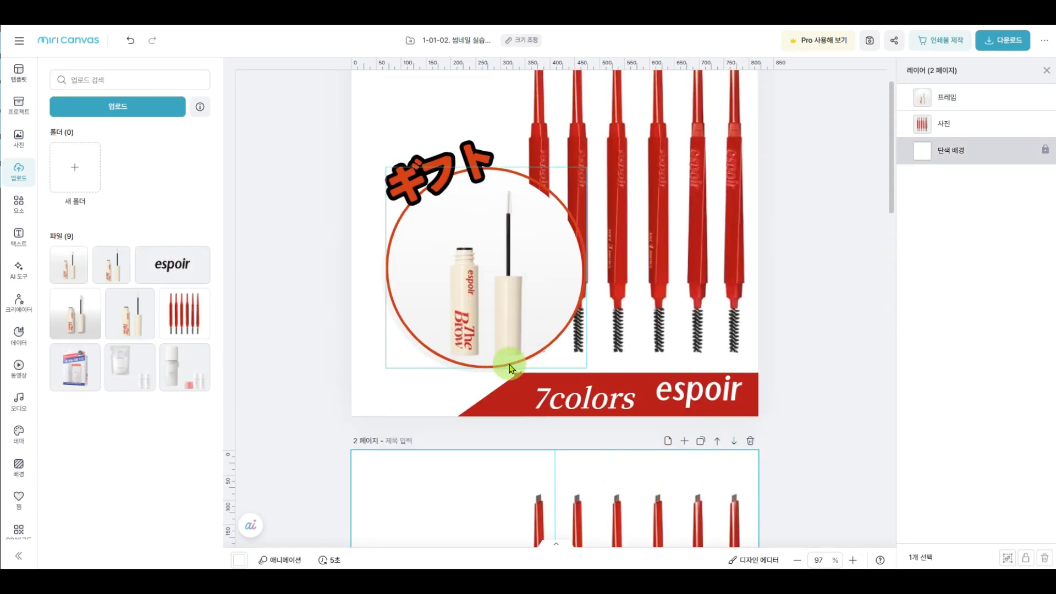
{"action": "scroll", "coordinate": [451, 352], "scroll_direction": "down", "scroll_amount": 6}
{"action": "scroll", "coordinate": [454, 351], "scroll_direction": "up", "scroll_amount": 2}
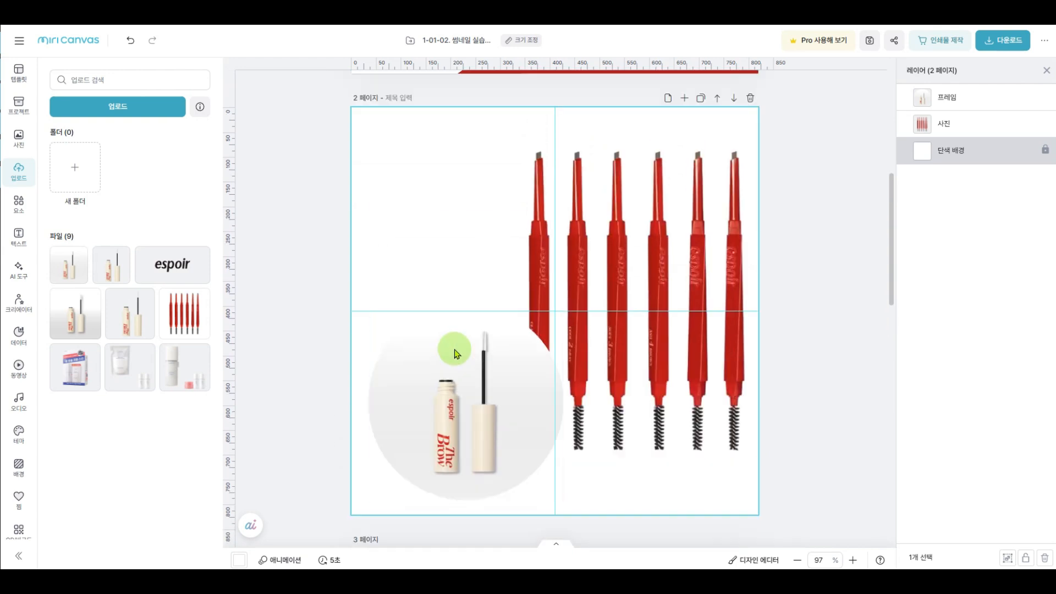
{"action": "left_click", "coordinate": [586, 484]}
{"action": "left_click", "coordinate": [504, 491]}
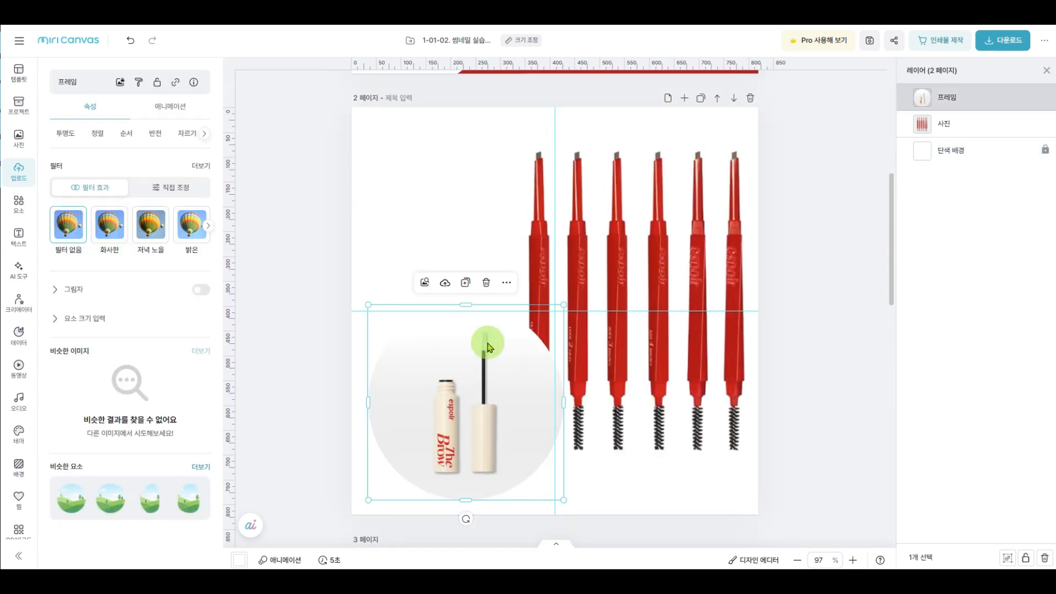
{"action": "left_click", "coordinate": [61, 325]}
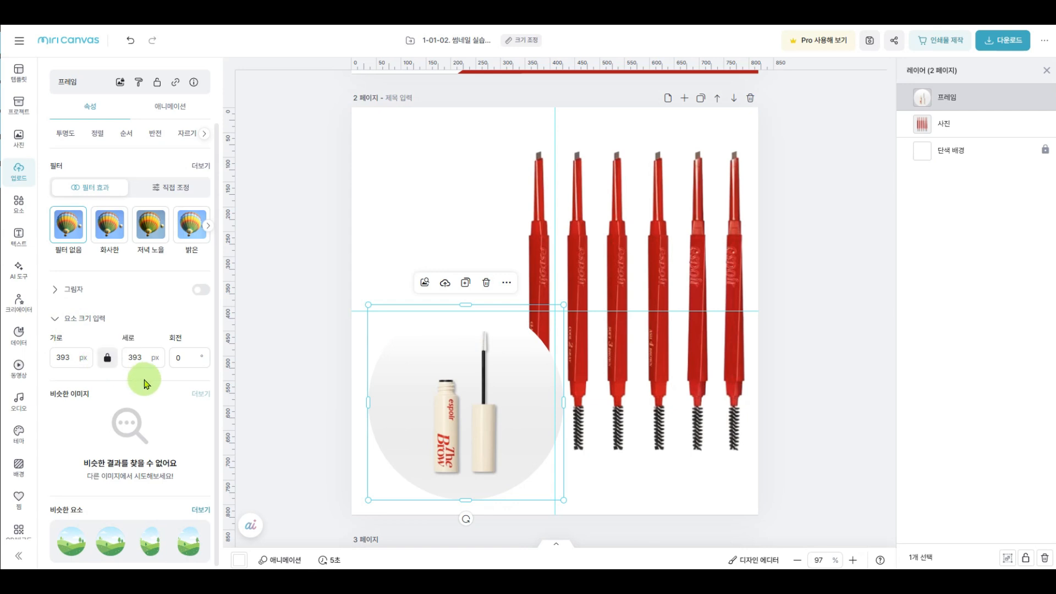
{"action": "mouse_move", "coordinate": [561, 304]}
{"action": "left_mouse_down"}
{"action": "mouse_move", "coordinate": [572, 295]}
{"action": "mouse_move", "coordinate": [543, 312]}
{"action": "mouse_move", "coordinate": [573, 284]}
{"action": "mouse_move", "coordinate": [567, 300]}
{"action": "left_mouse_up"}
{"action": "left_click", "coordinate": [52, 365]}
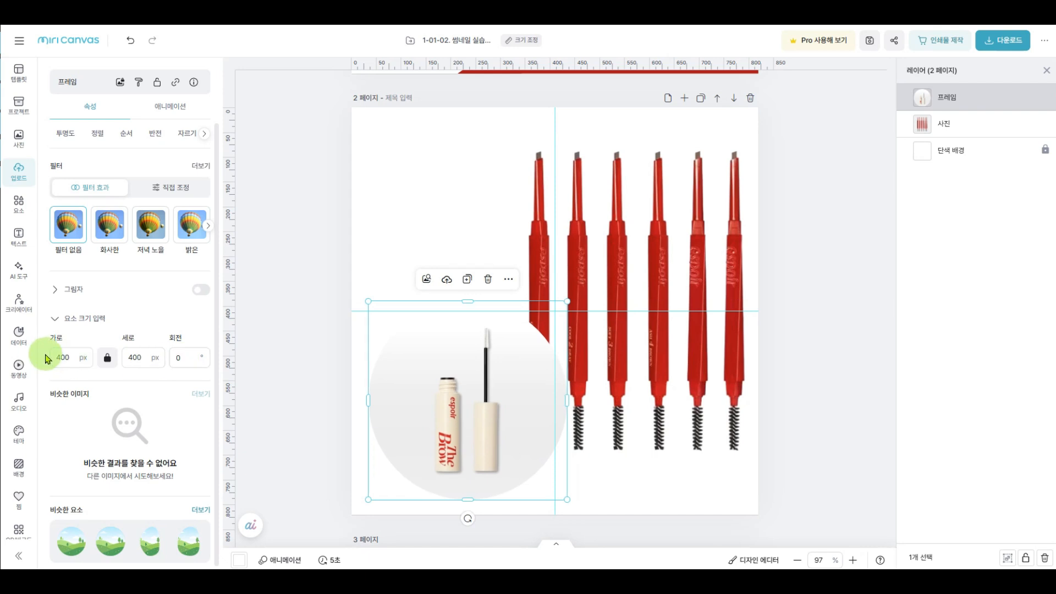
{"action": "left_click", "coordinate": [452, 470]}
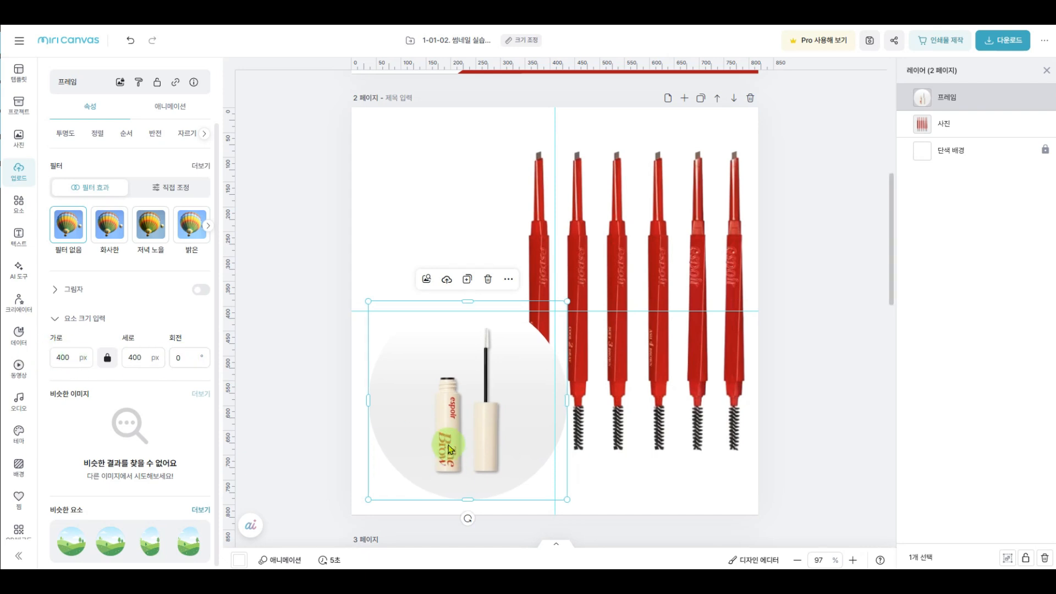
{"action": "left_click", "coordinate": [411, 240]}
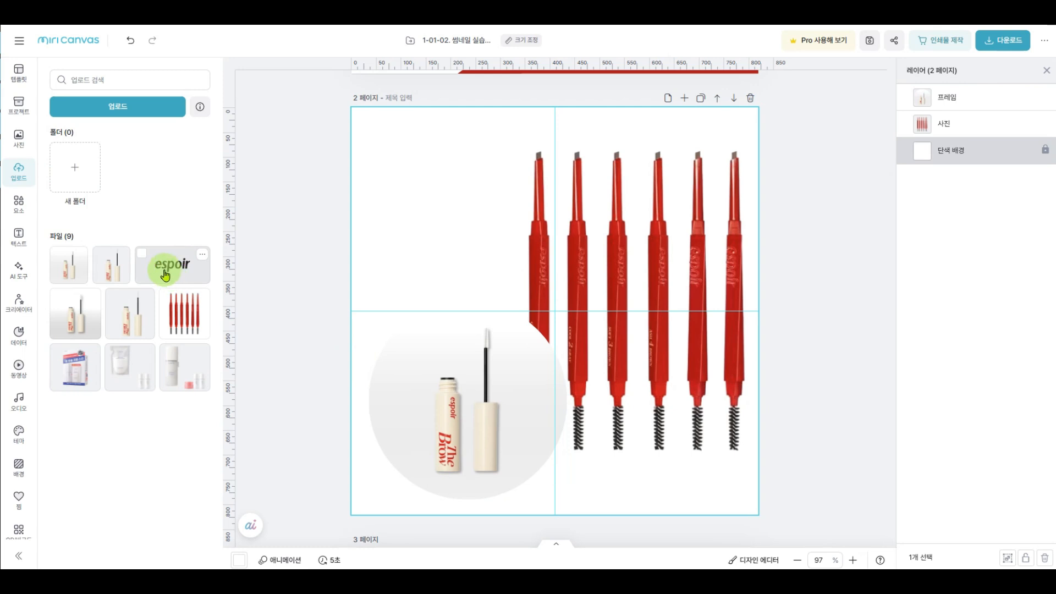
Step: Insert a circle shape on page 2 and remove its fill colour
{"action": "left_click", "coordinate": [15, 213]}
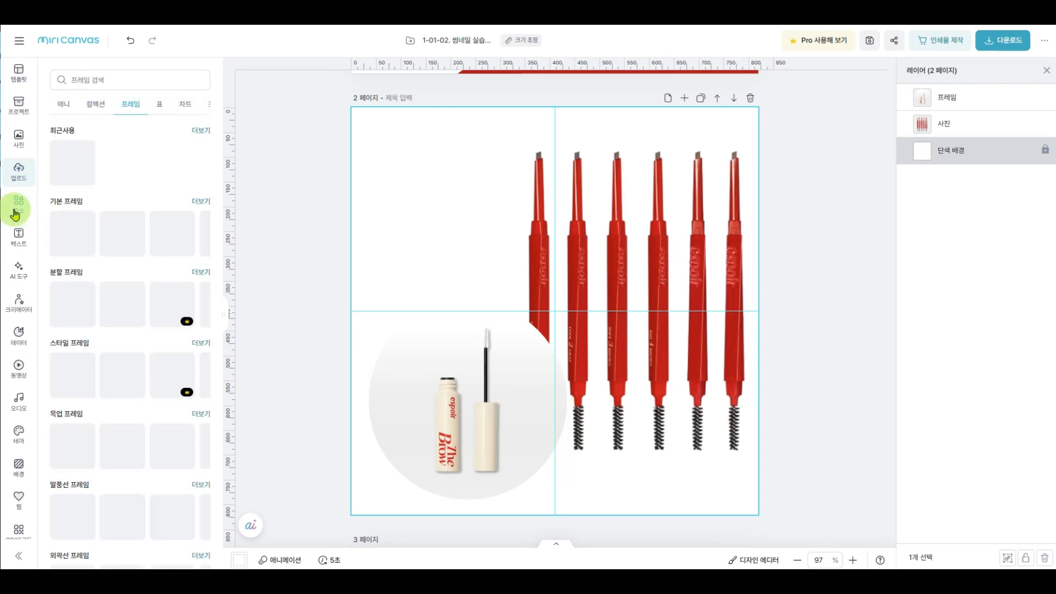
{"action": "left_click", "coordinate": [54, 104]}
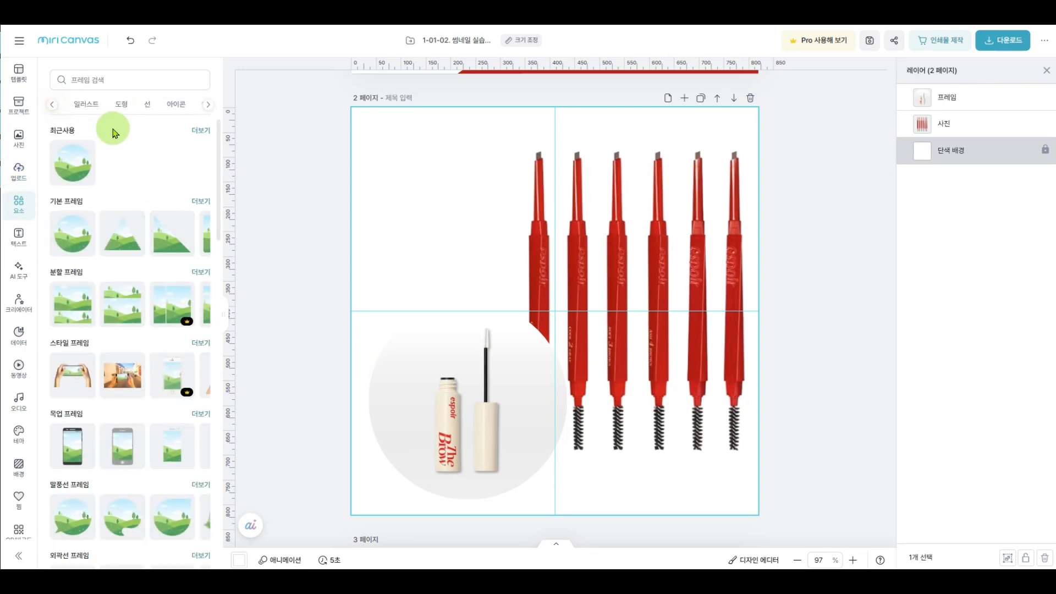
{"action": "left_click", "coordinate": [122, 106]}
{"action": "left_click", "coordinate": [171, 162]}
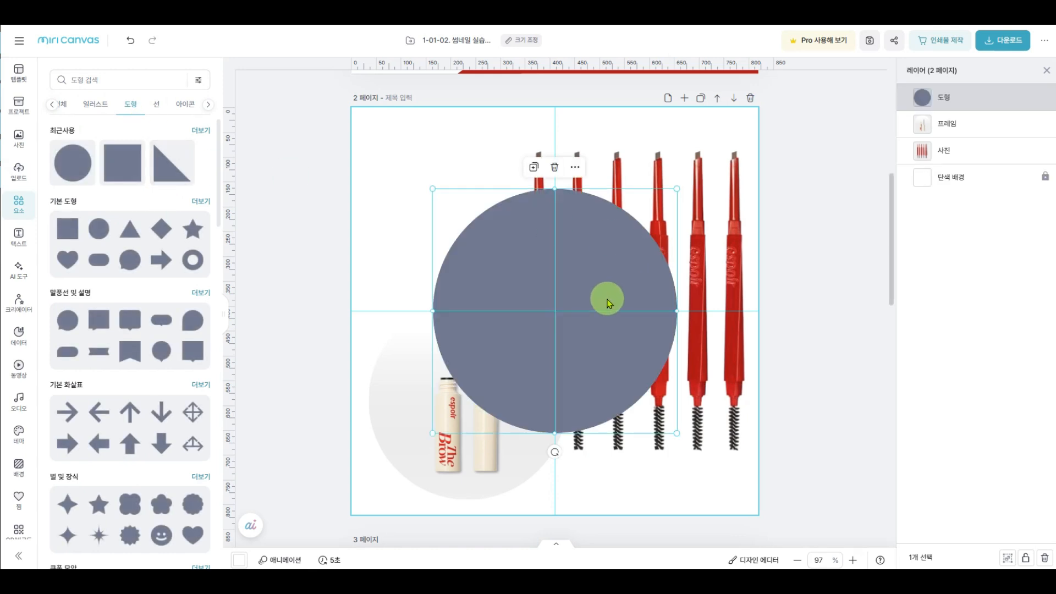
{"action": "left_click", "coordinate": [607, 273]}
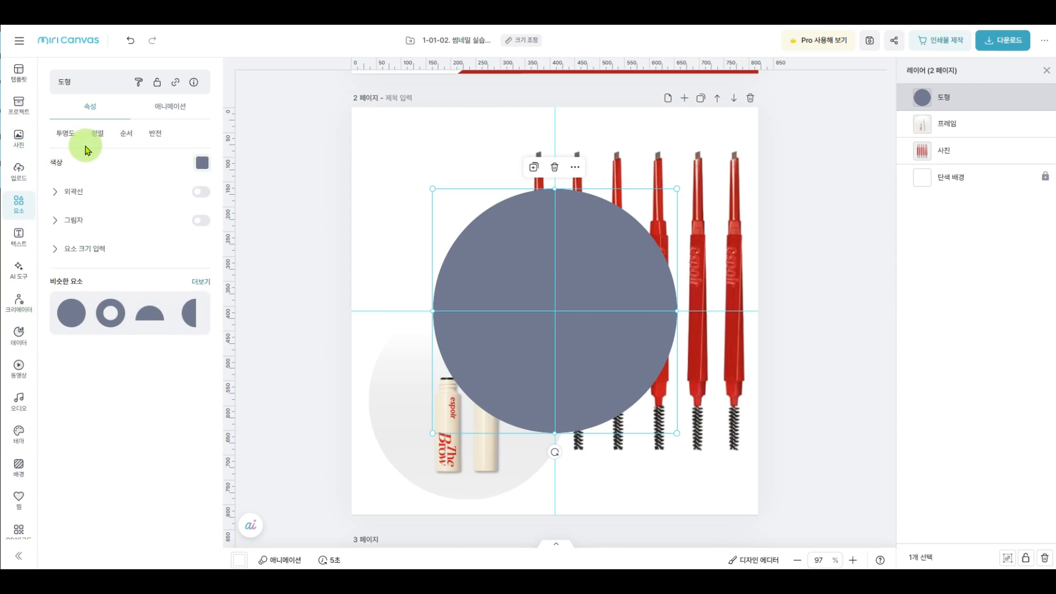
{"action": "left_click", "coordinate": [203, 162]}
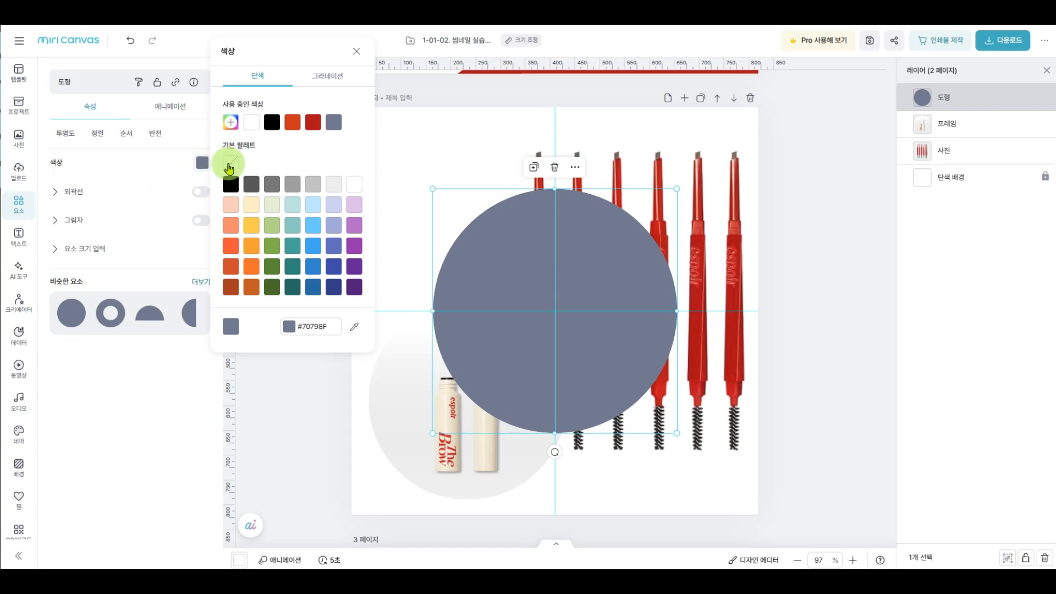
{"action": "left_click", "coordinate": [230, 165]}
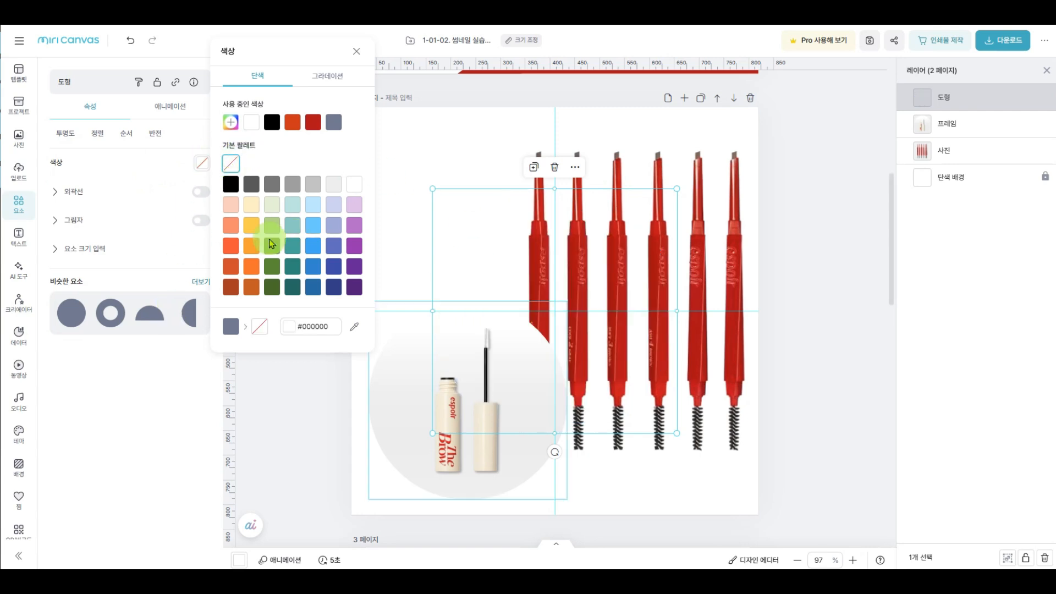
Step: Give the unfilled circle an outline in the red #B70711 with a thickness of 4
{"action": "left_click", "coordinate": [75, 195]}
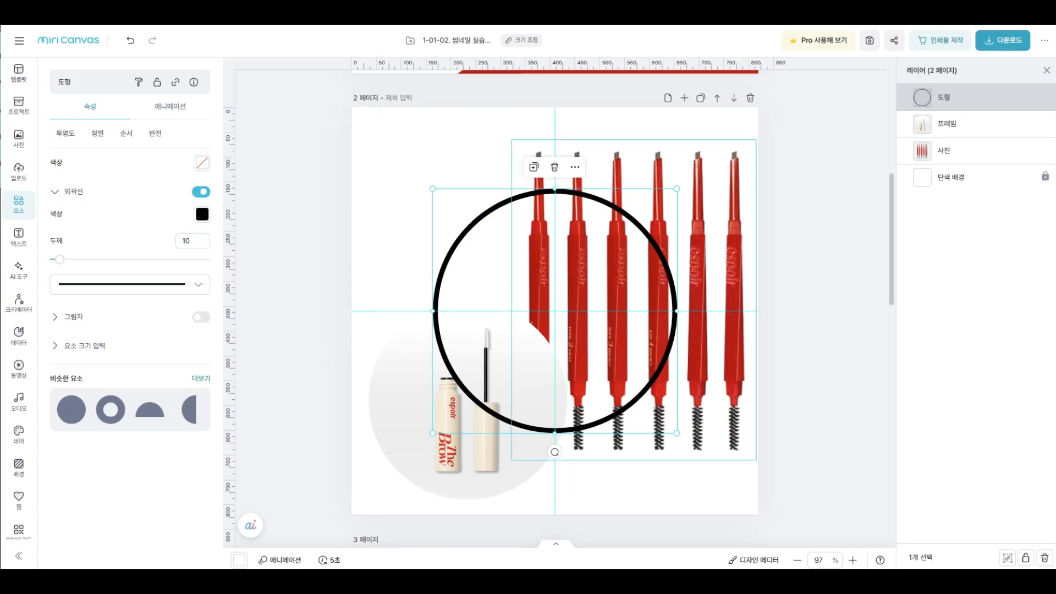
{"action": "left_click", "coordinate": [202, 215]}
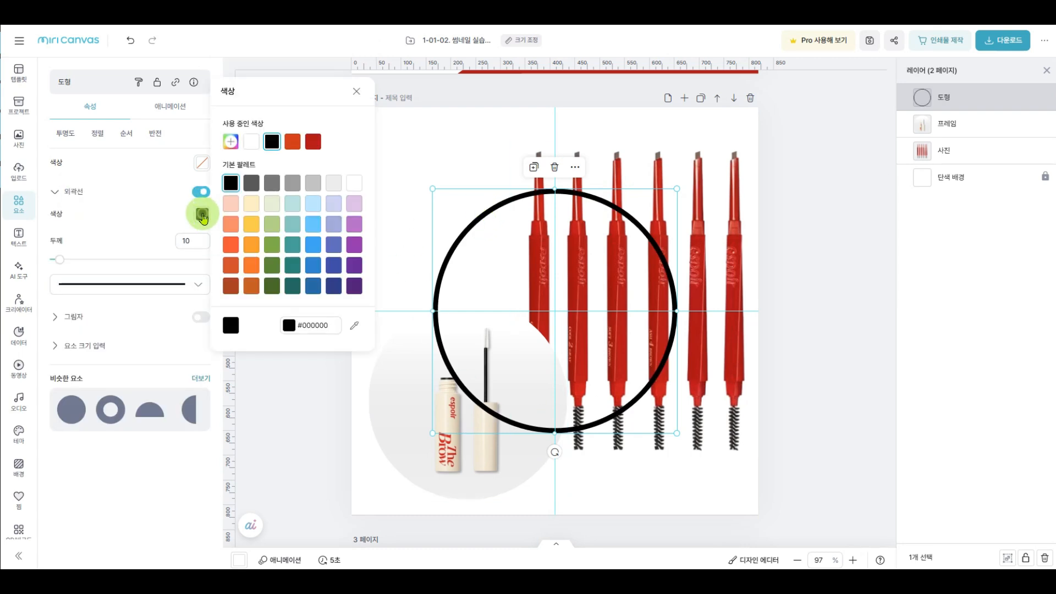
{"action": "left_click", "coordinate": [317, 142]}
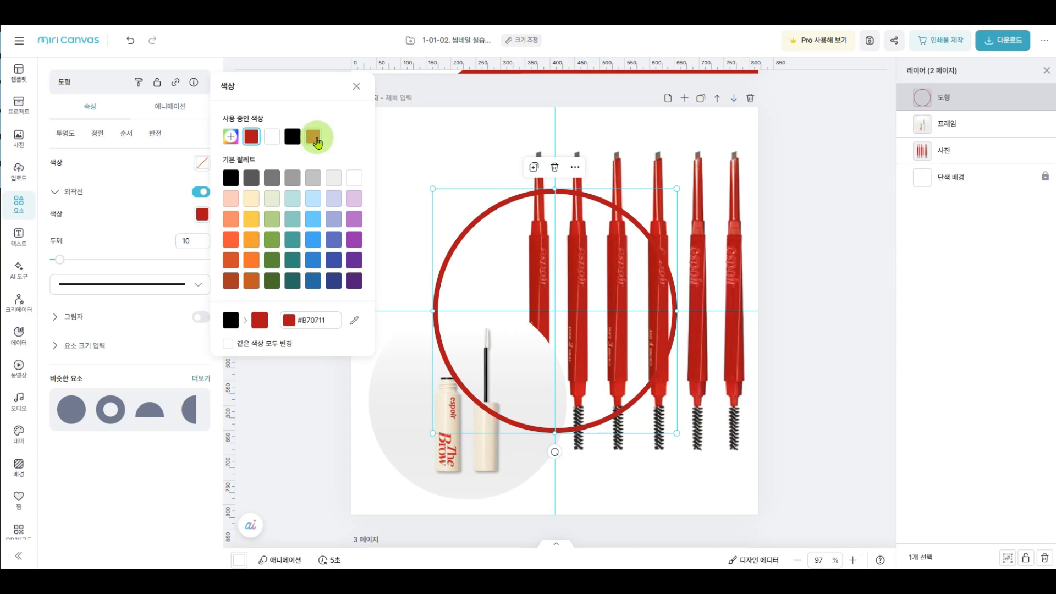
{"action": "left_click", "coordinate": [193, 241]}
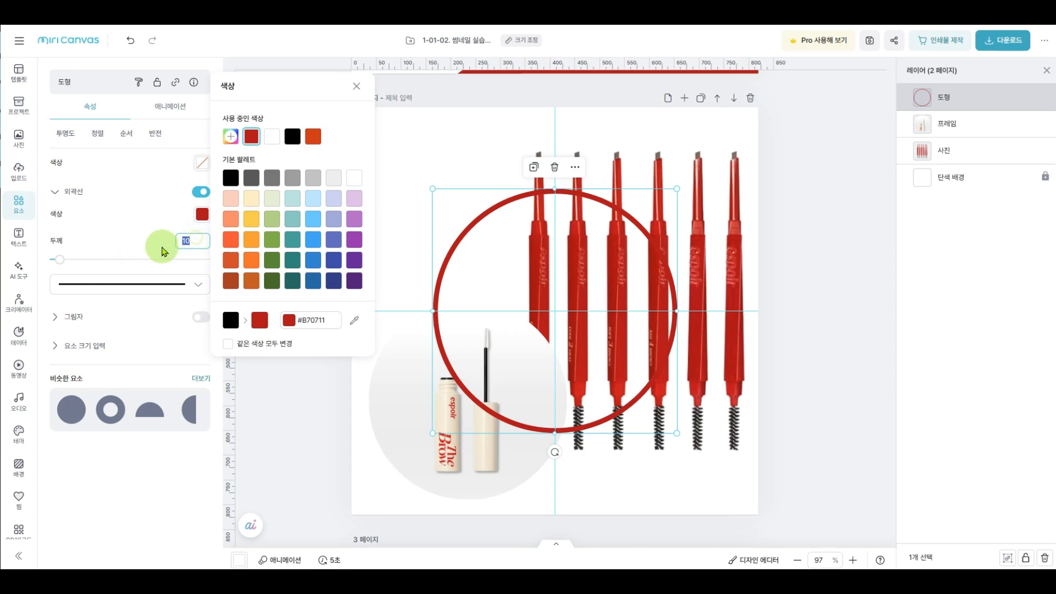
{"action": "left_click_drag", "start_coordinate": [58, 258], "coordinate": [55, 258]}
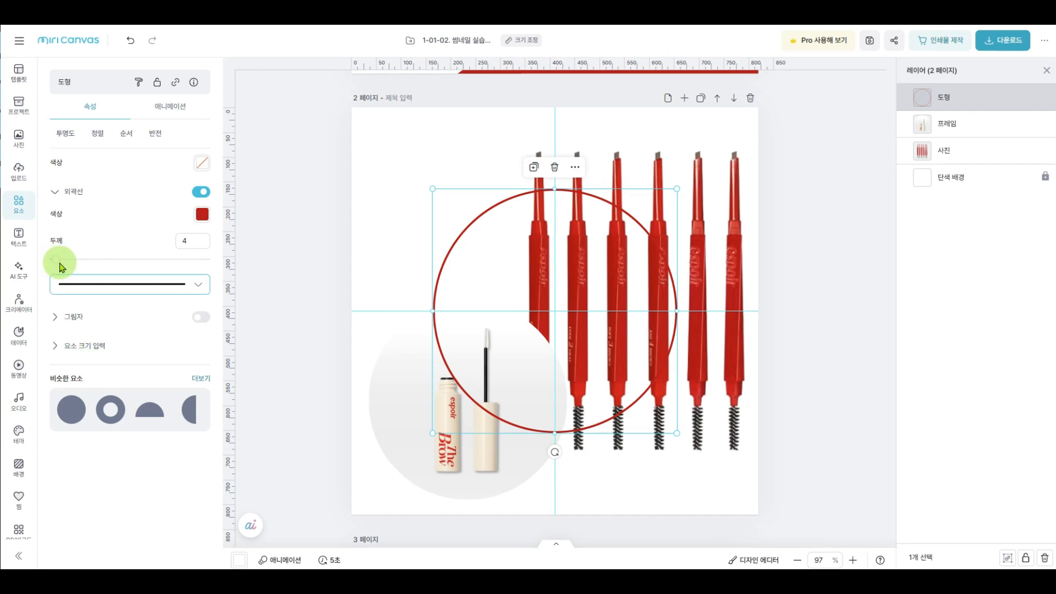
Step: Set the outlined circle's width to 400 px with its proportions locked
{"action": "left_click", "coordinate": [53, 346]}
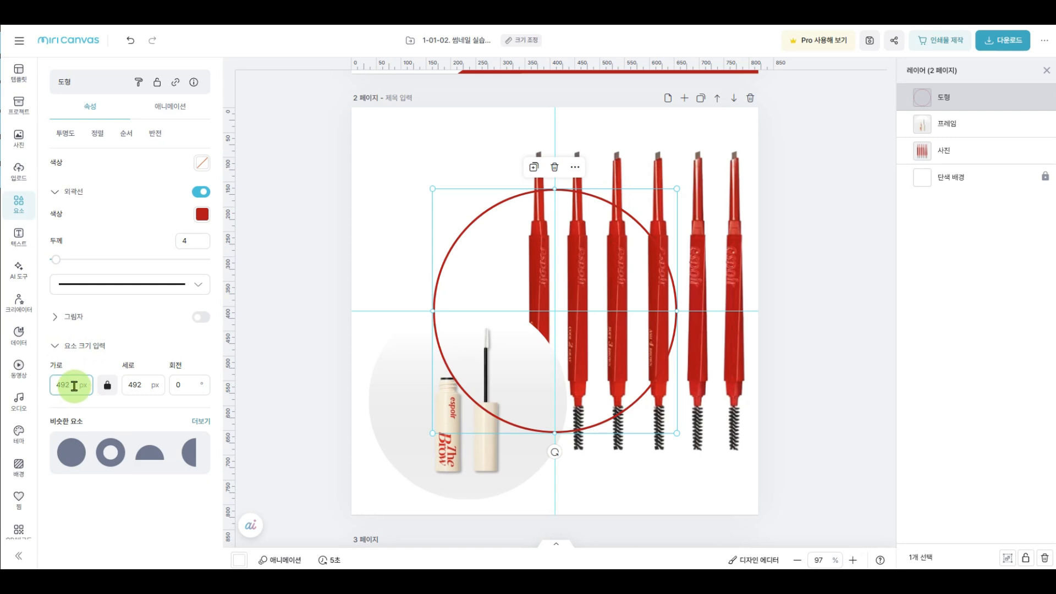
{"action": "double_click", "coordinate": [70, 385]}
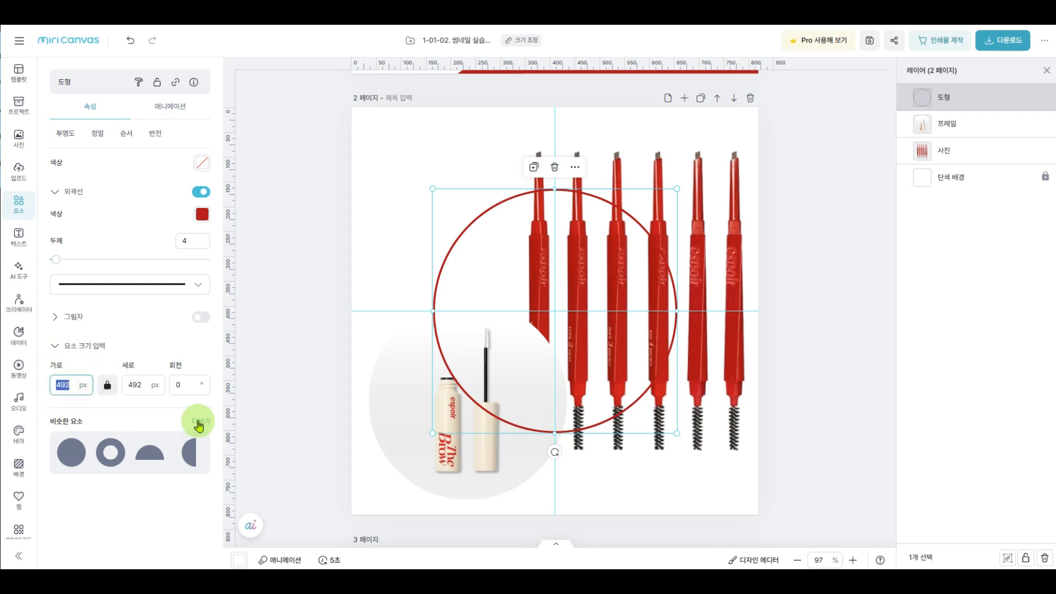
{"action": "type", "text": "400"}
{"action": "key", "text": "Return"}
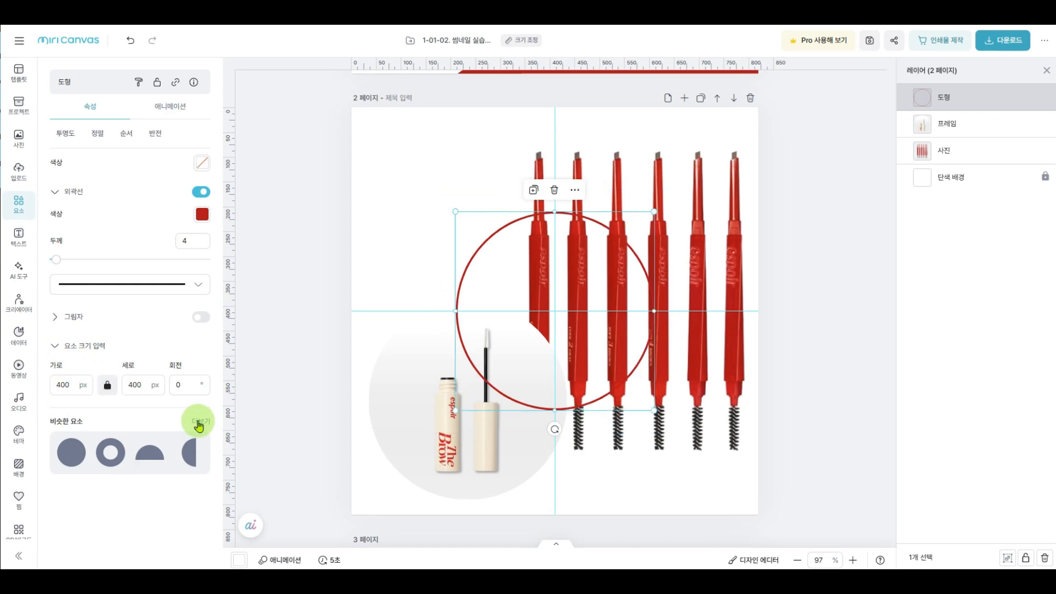
Step: Move the red circle outline exactly over the edge of the mascara frame on page 2
{"action": "left_click", "coordinate": [471, 246]}
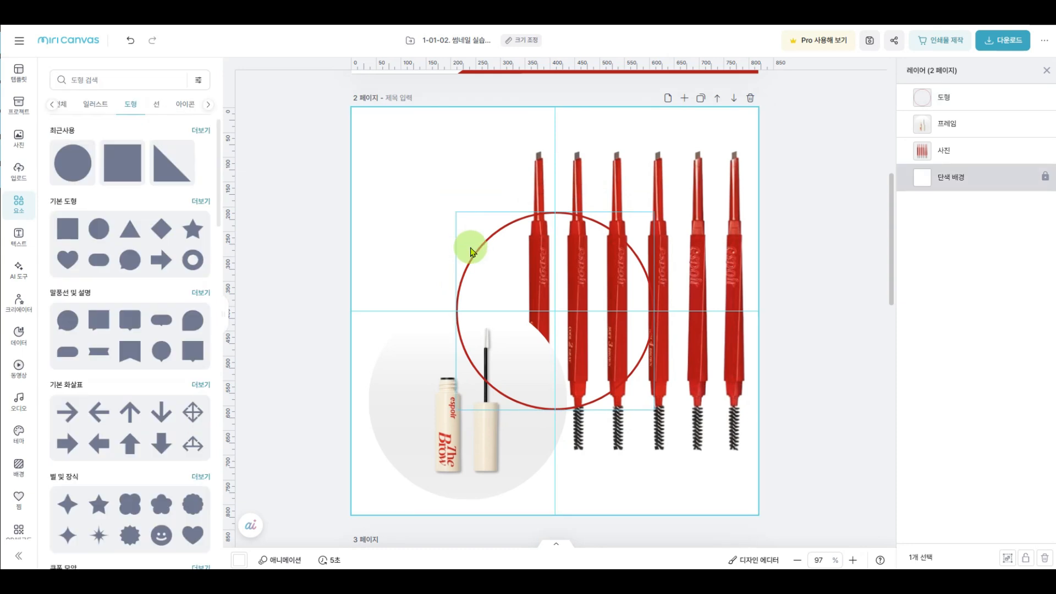
{"action": "mouse_move", "coordinate": [421, 291]}
{"action": "left_mouse_down"}
{"action": "mouse_move", "coordinate": [384, 325]}
{"action": "mouse_move", "coordinate": [388, 339]}
{"action": "left_mouse_up"}
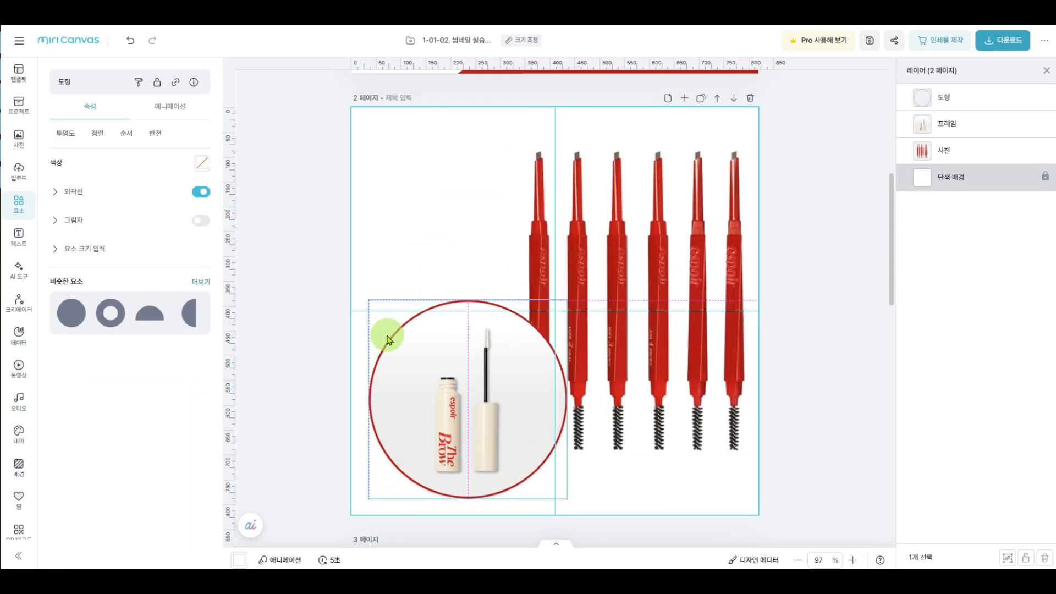
{"action": "left_click", "coordinate": [434, 216]}
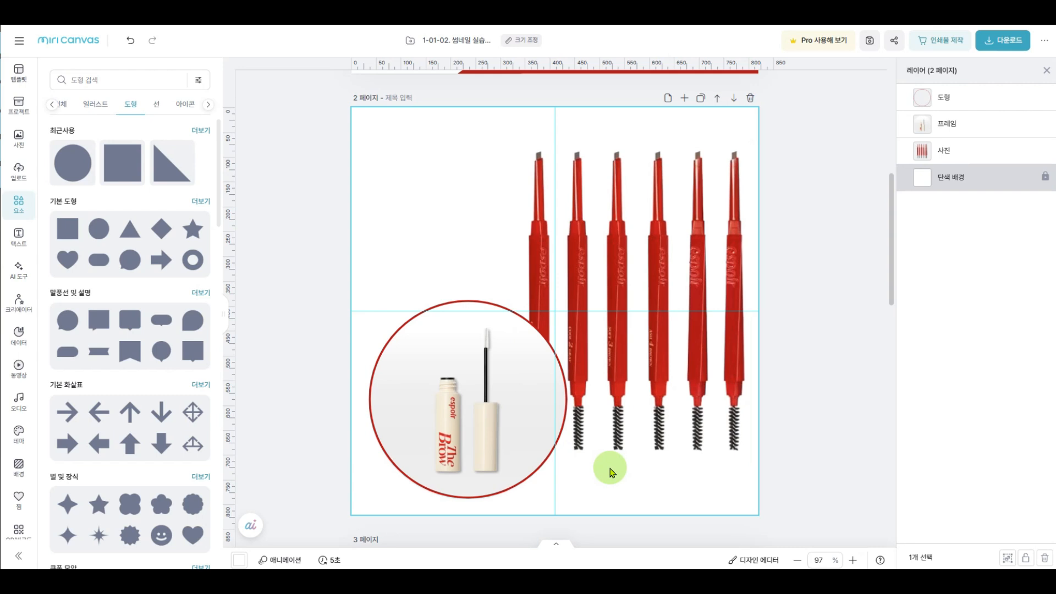
Step: Move the mascara frame and its red outline together slightly upward on page 2, and check the layout against page 1
{"action": "left_click_drag", "start_coordinate": [443, 514], "coordinate": [429, 421]}
{"action": "scroll", "coordinate": [455, 276], "scroll_direction": "up", "scroll_amount": 1}
{"action": "scroll", "coordinate": [466, 216], "scroll_direction": "up", "scroll_amount": 6}
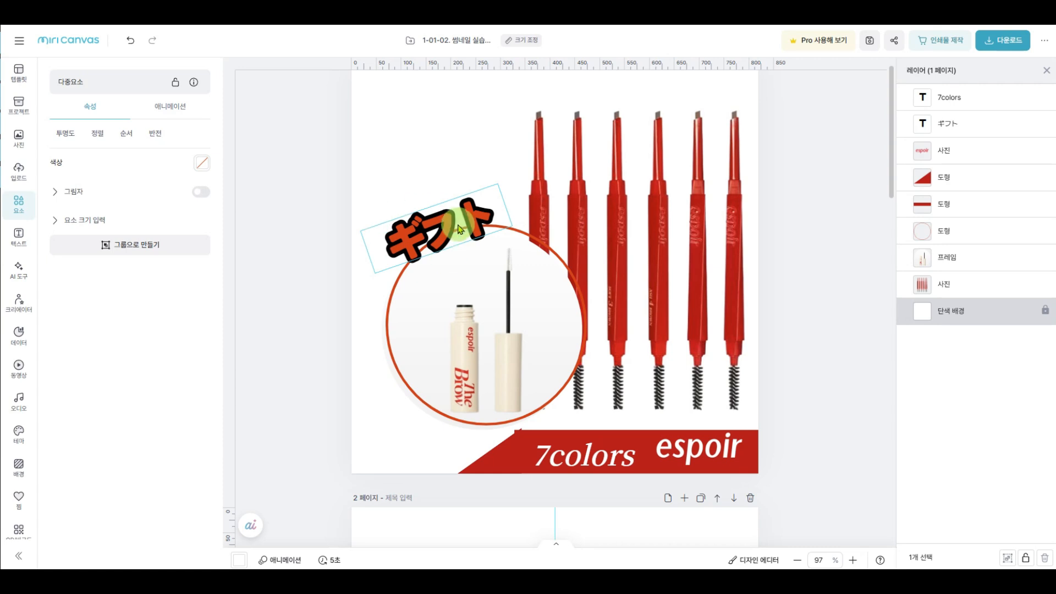
{"action": "scroll", "coordinate": [435, 362], "scroll_direction": "down", "scroll_amount": 2}
{"action": "scroll", "coordinate": [434, 362], "scroll_direction": "down", "scroll_amount": 7}
{"action": "left_click", "coordinate": [413, 219]}
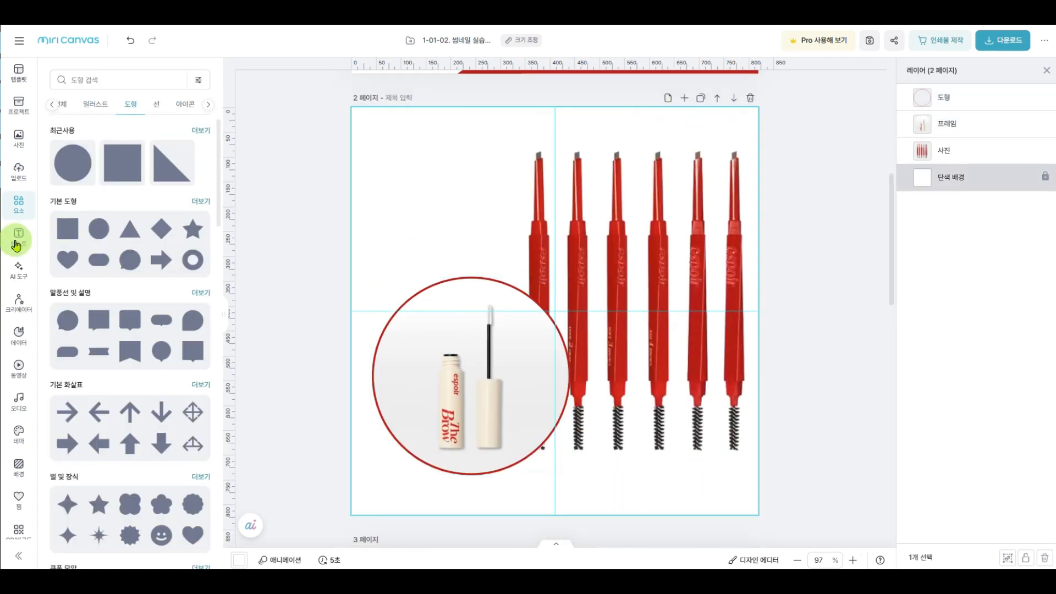
Step: Add a title text to page 2 and replace its placeholder with "ギフト" taken from the Papago translation
{"action": "left_click", "coordinate": [19, 237]}
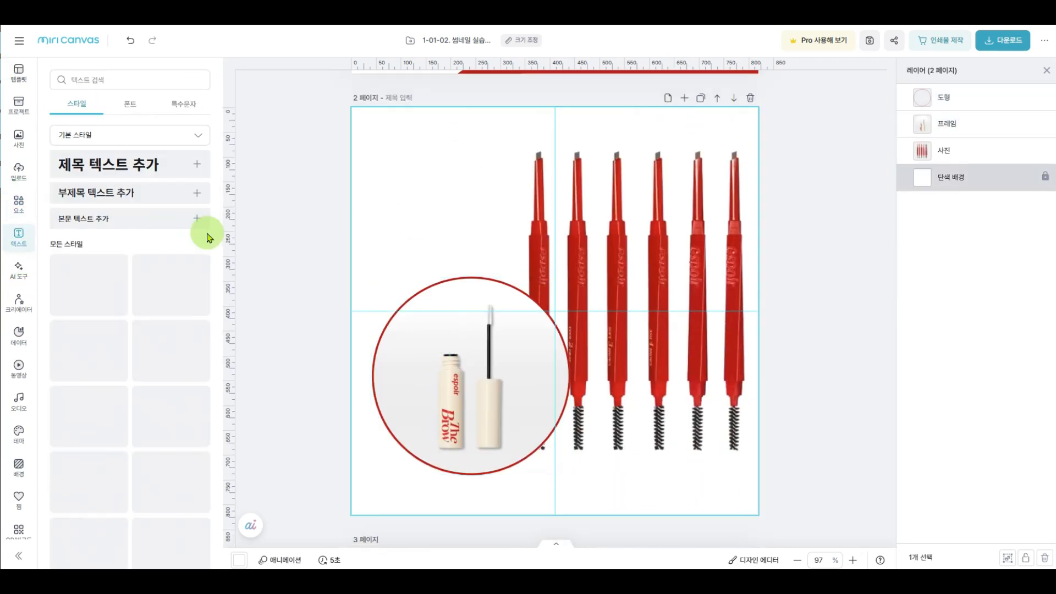
{"action": "left_click", "coordinate": [144, 174]}
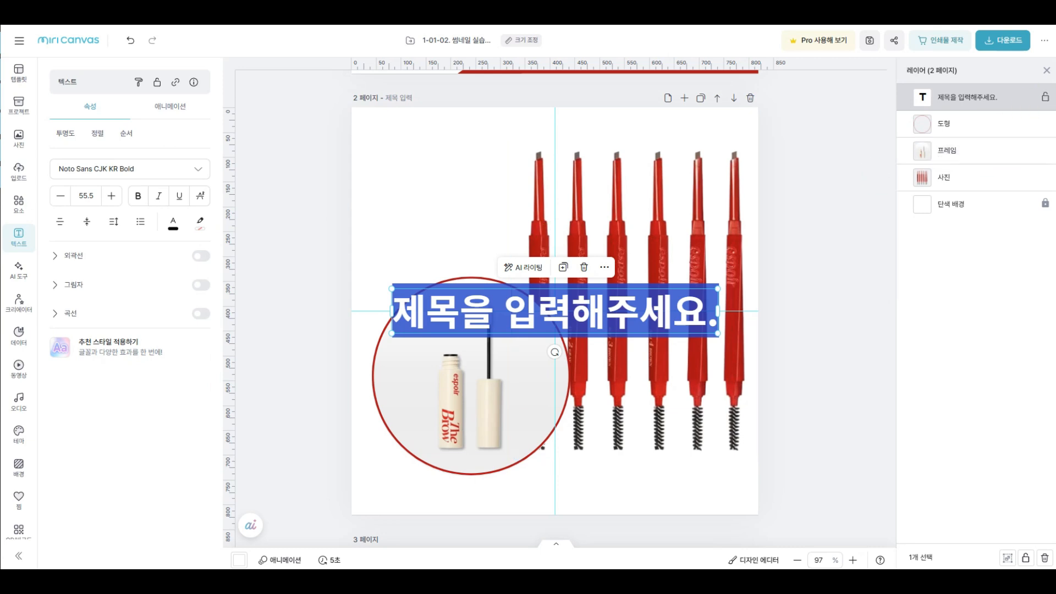
{"action": "left_click", "coordinate": [1053, 102]}
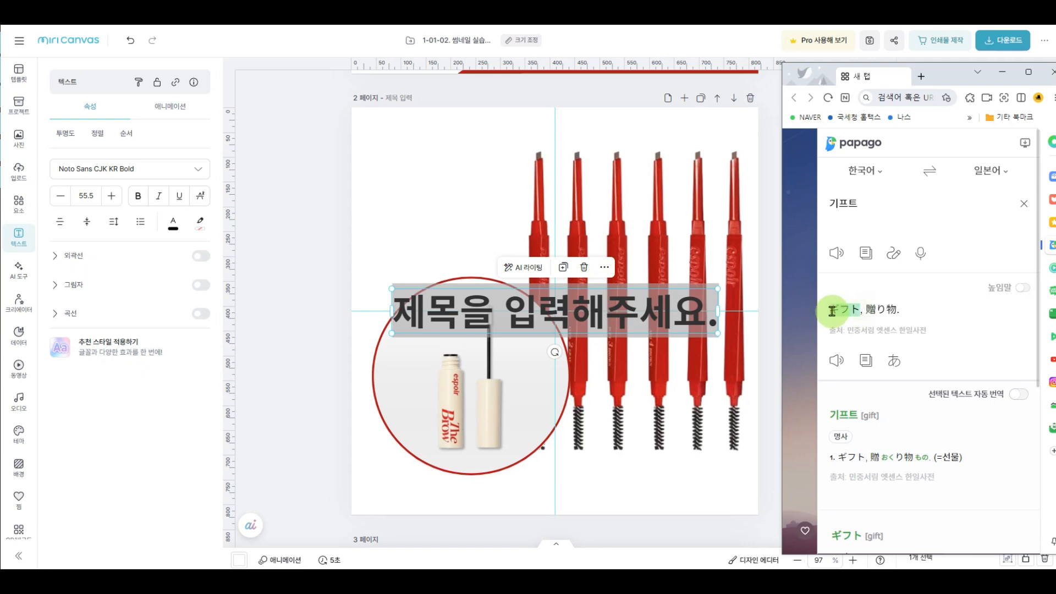
{"action": "left_click_drag", "start_coordinate": [834, 308], "coordinate": [715, 334]}
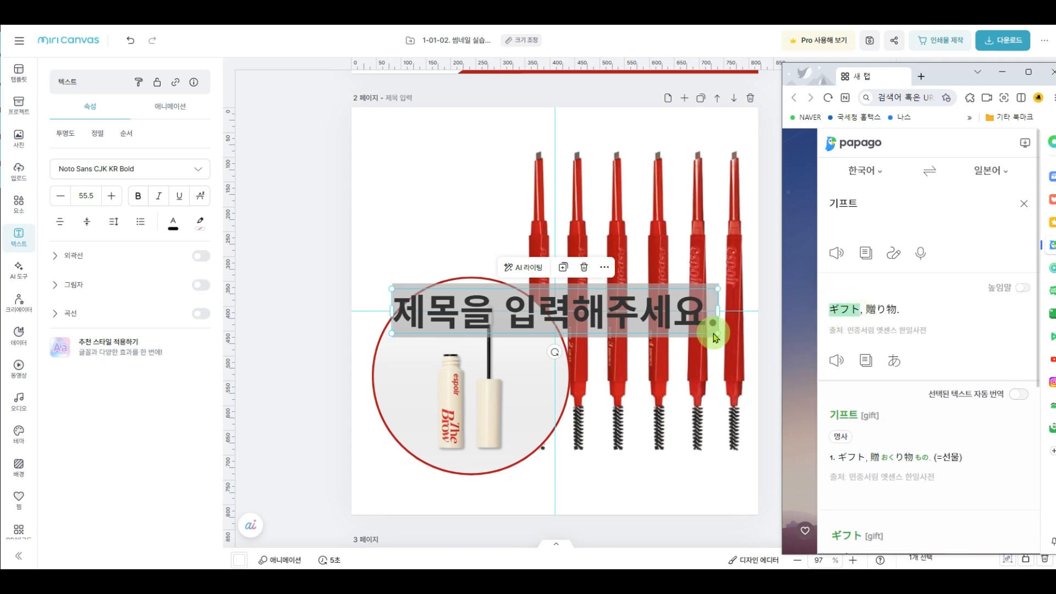
{"action": "left_click", "coordinate": [713, 317]}
{"action": "type", "text": "ギフト"}
{"action": "key", "text": "ctrl+a"}
{"action": "type", "text": "ギフト"}
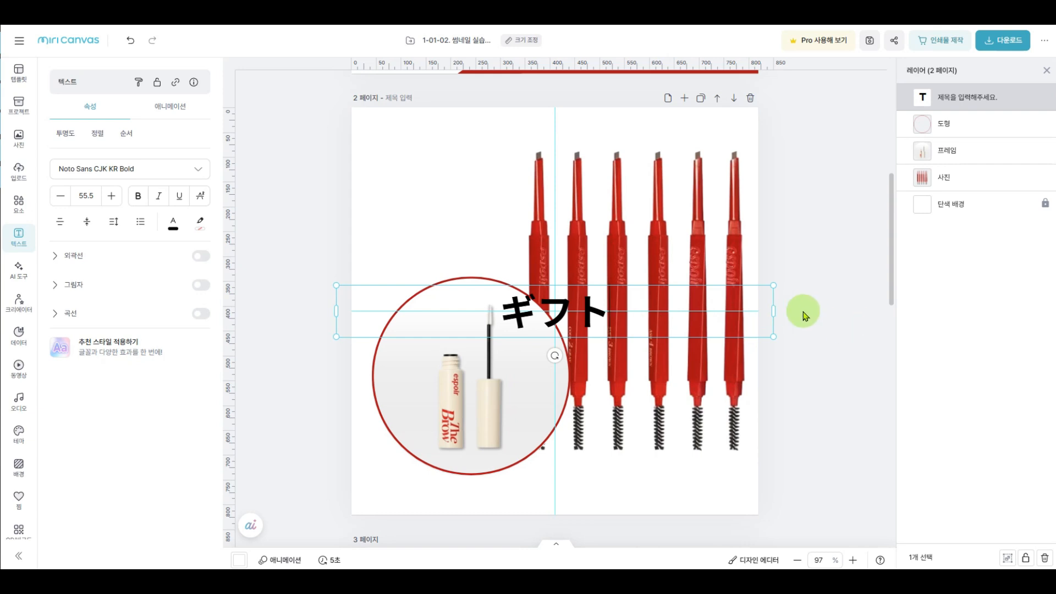
Step: Narrow the "ギフト" text box to fit its text and place it above the mascara circle
{"action": "left_click", "coordinate": [824, 315]}
{"action": "left_click_drag", "start_coordinate": [774, 308], "coordinate": [470, 303]}
{"action": "left_click_drag", "start_coordinate": [399, 304], "coordinate": [423, 223]}
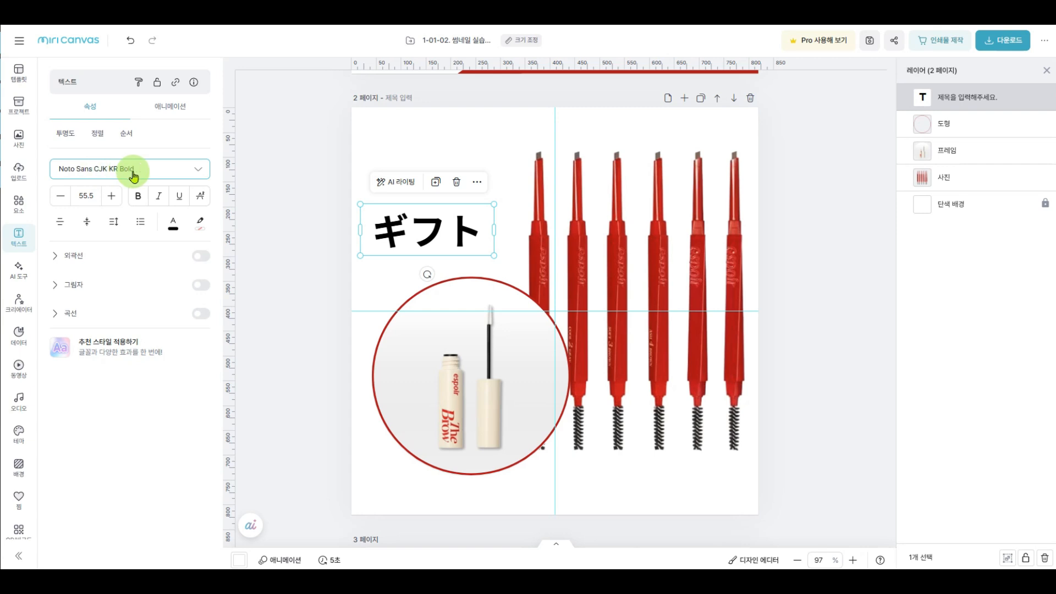
Step: Change the font of the "ギフト" text to つなぎゴシック
{"action": "left_click", "coordinate": [200, 173]}
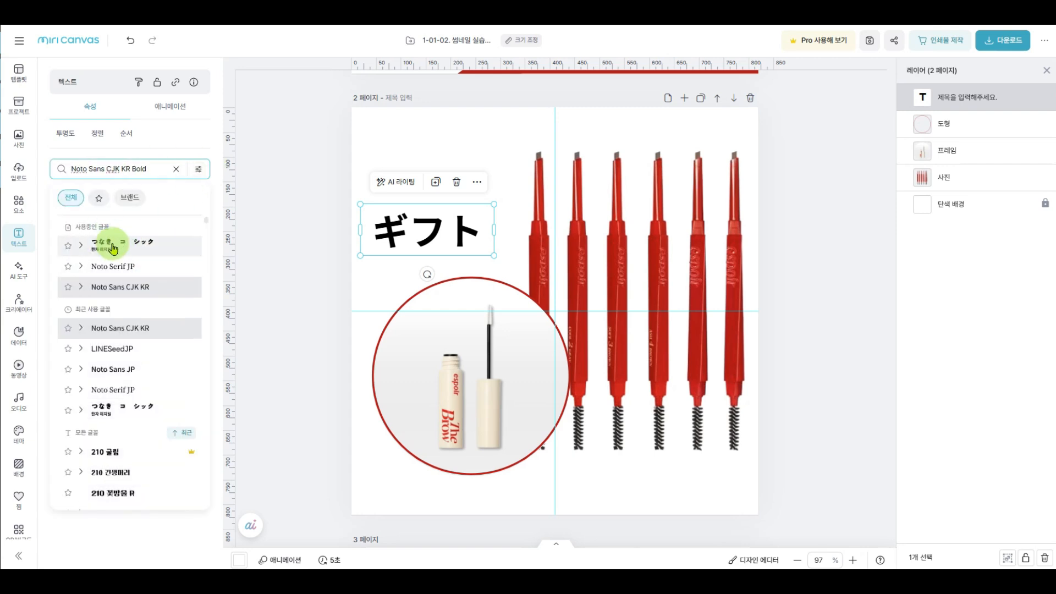
{"action": "left_click", "coordinate": [132, 247]}
{"action": "left_click", "coordinate": [132, 266]}
{"action": "left_click", "coordinate": [282, 254]}
Step: Change the colour of the "ギフト" text to the red #B70711 already used in the design
{"action": "left_click", "coordinate": [453, 236]}
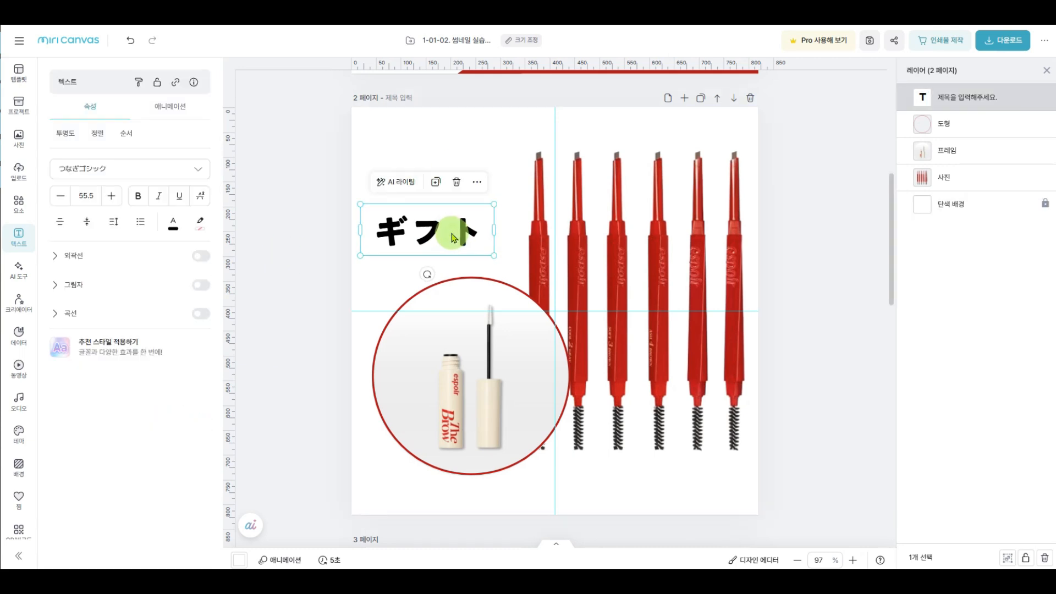
{"action": "left_click", "coordinate": [173, 224]}
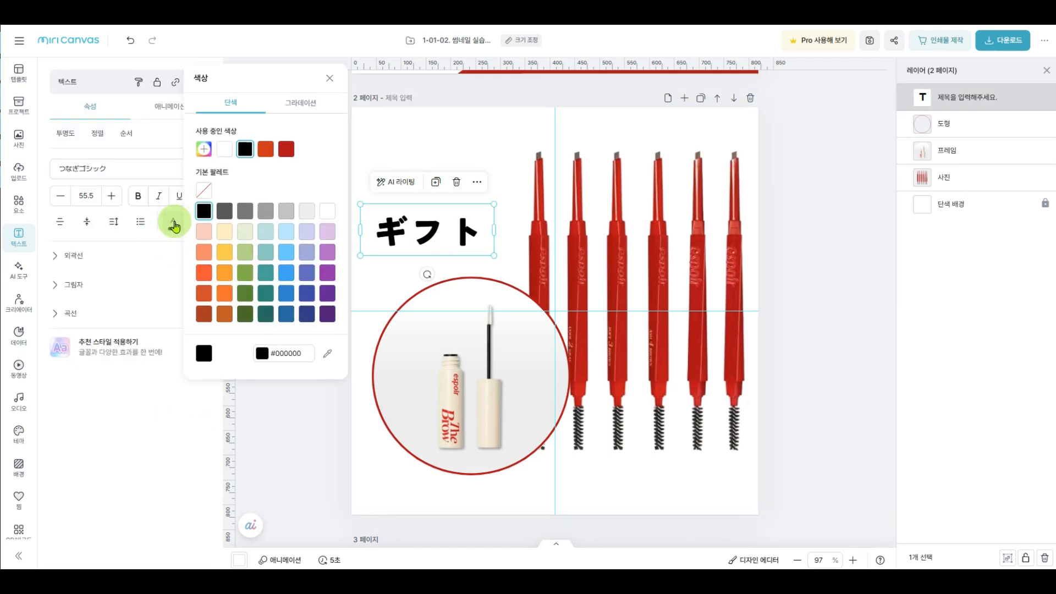
{"action": "left_click", "coordinate": [286, 145]}
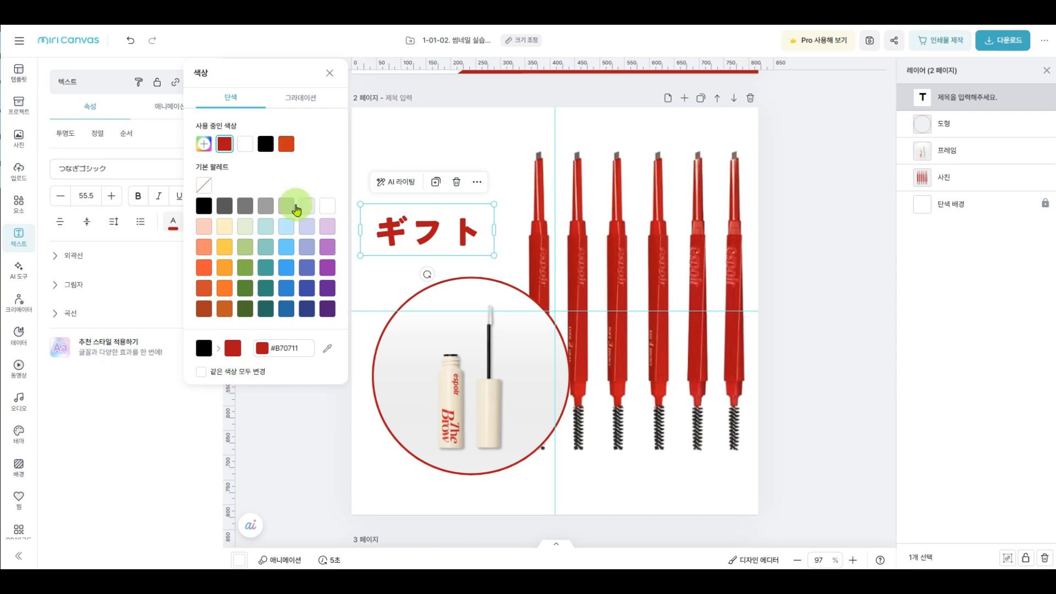
Step: Give the "ギフト" text a black outline with a thickness of 35 and set its letter spacing to -18
{"action": "left_click", "coordinate": [90, 259]}
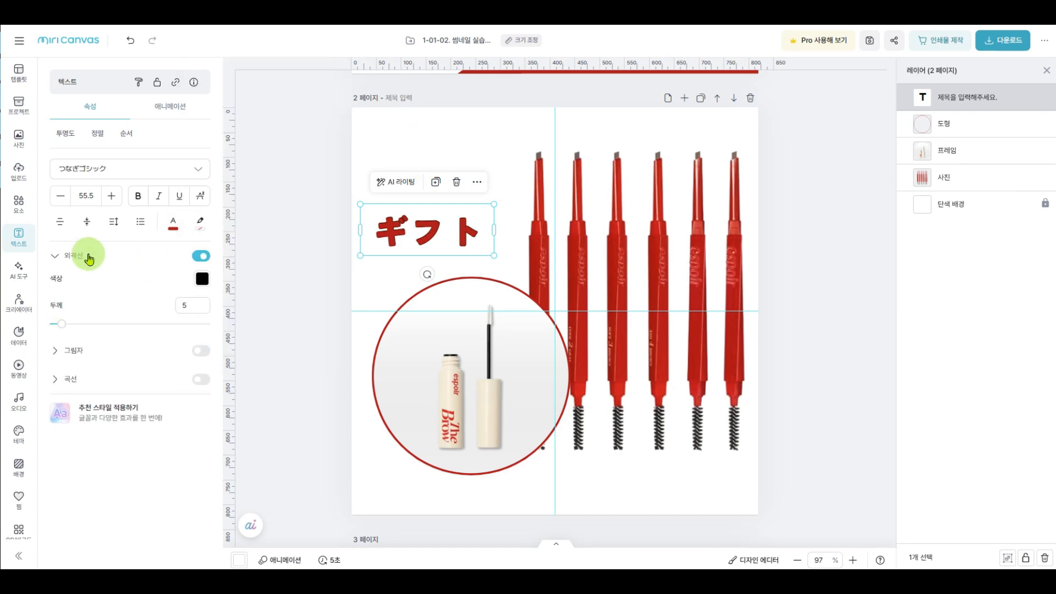
{"action": "left_click", "coordinate": [65, 326]}
{"action": "left_click_drag", "start_coordinate": [60, 324], "coordinate": [104, 326]}
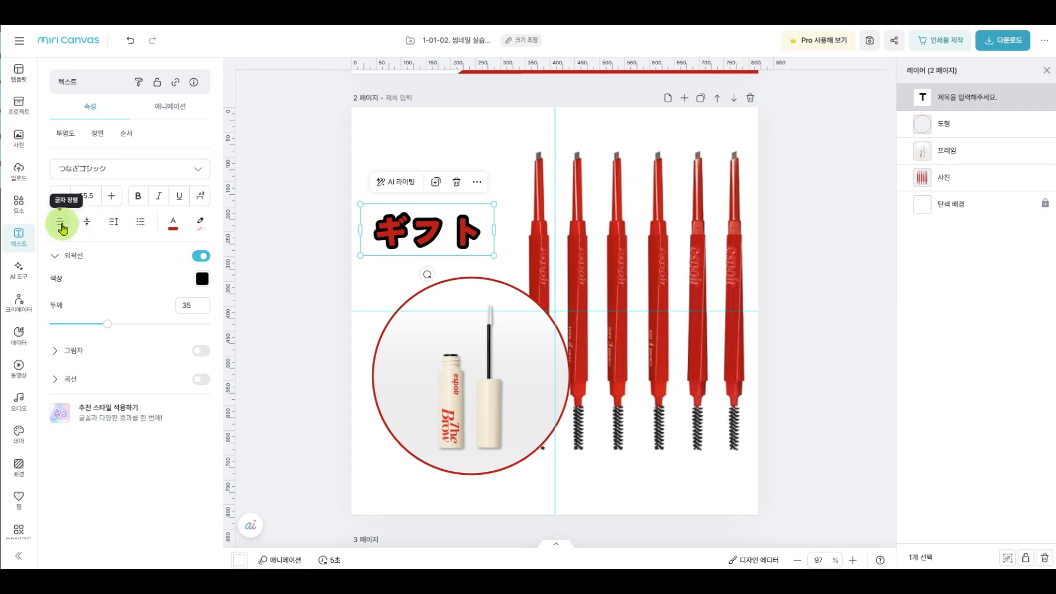
{"action": "left_click", "coordinate": [115, 222]}
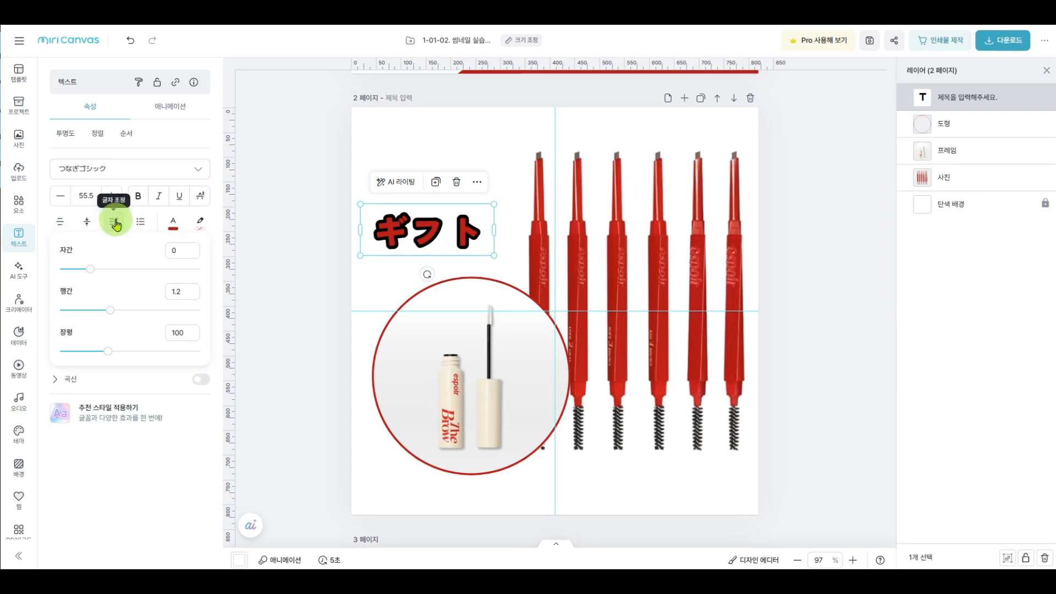
{"action": "left_click_drag", "start_coordinate": [91, 268], "coordinate": [81, 269]}
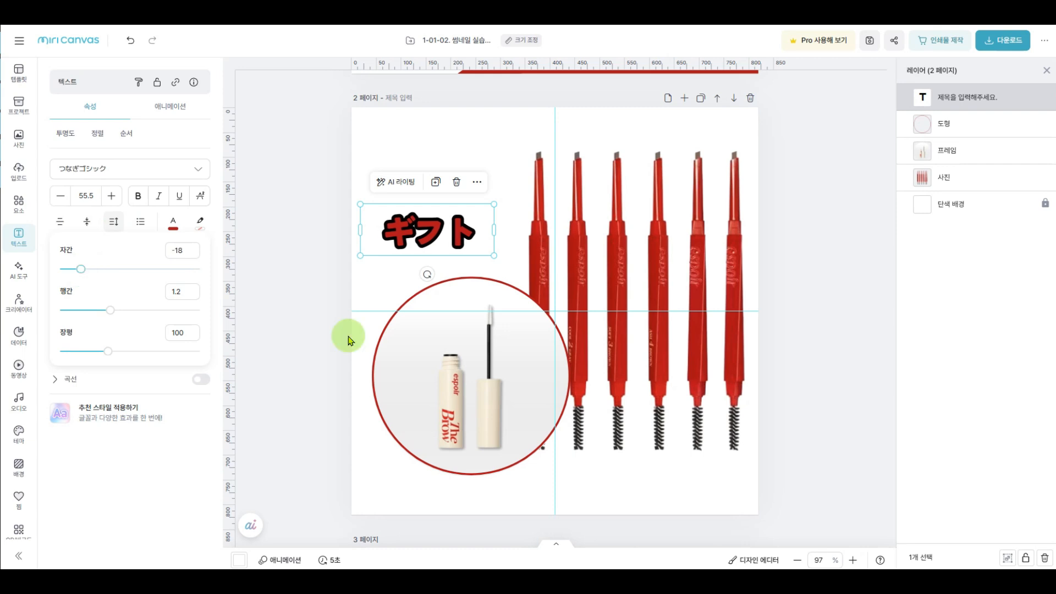
Step: Tilt the "ギフト" text upward to the right, enlarge it to size 70.8, and place it over the circle's upper edge
{"action": "left_click_drag", "start_coordinate": [451, 216], "coordinate": [454, 274]}
{"action": "left_click_drag", "start_coordinate": [431, 325], "coordinate": [448, 329]}
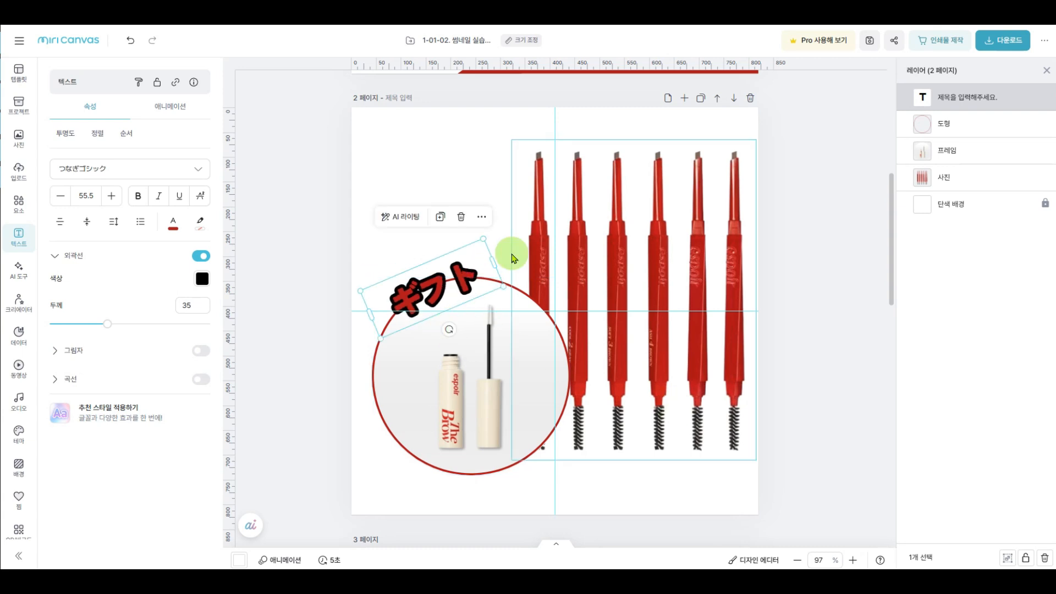
{"action": "left_click_drag", "start_coordinate": [503, 286], "coordinate": [544, 311]}
{"action": "left_click_drag", "start_coordinate": [453, 282], "coordinate": [443, 279]}
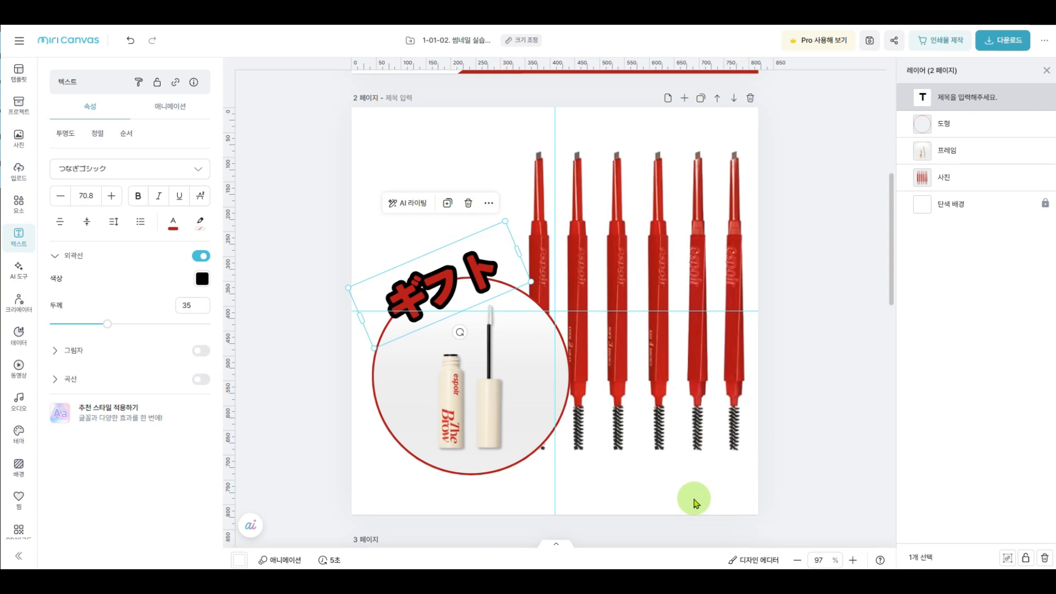
{"action": "left_click_drag", "start_coordinate": [462, 330], "coordinate": [462, 332]}
Step: Select all the elements on page 2 and move them slightly upward together
{"action": "left_click_drag", "start_coordinate": [743, 491], "coordinate": [414, 270]}
{"action": "left_click_drag", "start_coordinate": [480, 358], "coordinate": [481, 336]}
{"action": "left_click", "coordinate": [445, 453]}
{"action": "left_click", "coordinate": [490, 348]}
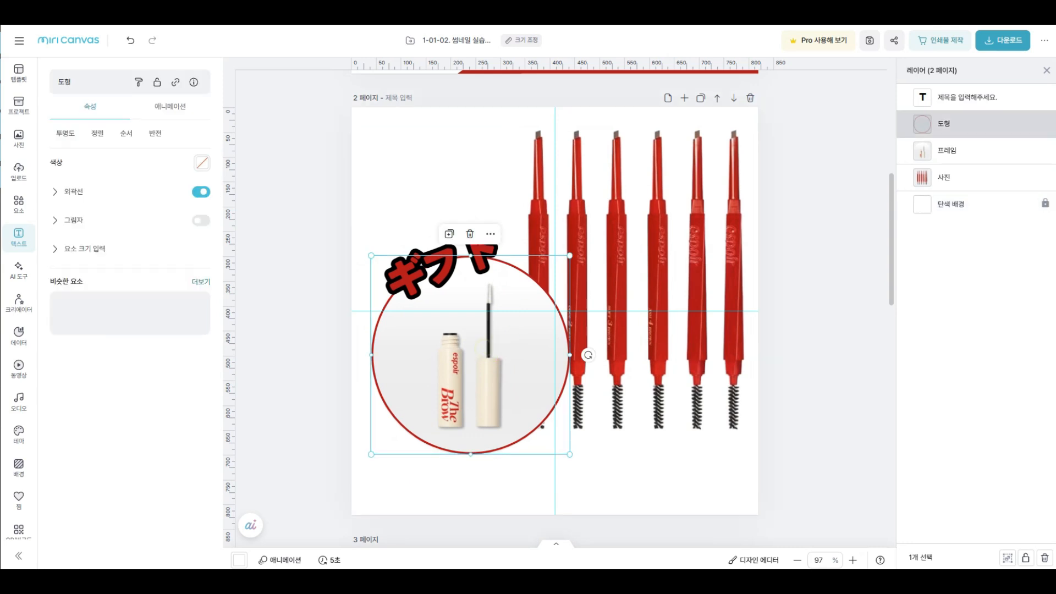
{"action": "mouse_move", "coordinate": [569, 256]}
{"action": "left_mouse_down"}
{"action": "mouse_move", "coordinate": [555, 259]}
{"action": "mouse_move", "coordinate": [569, 256]}
{"action": "left_mouse_up"}
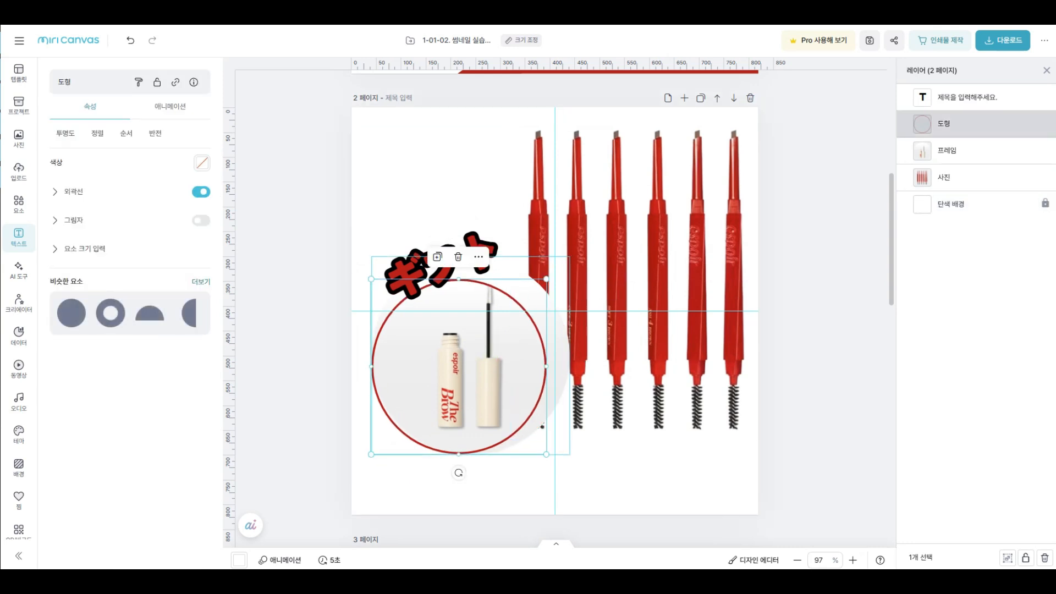
{"action": "left_click", "coordinate": [494, 338]}
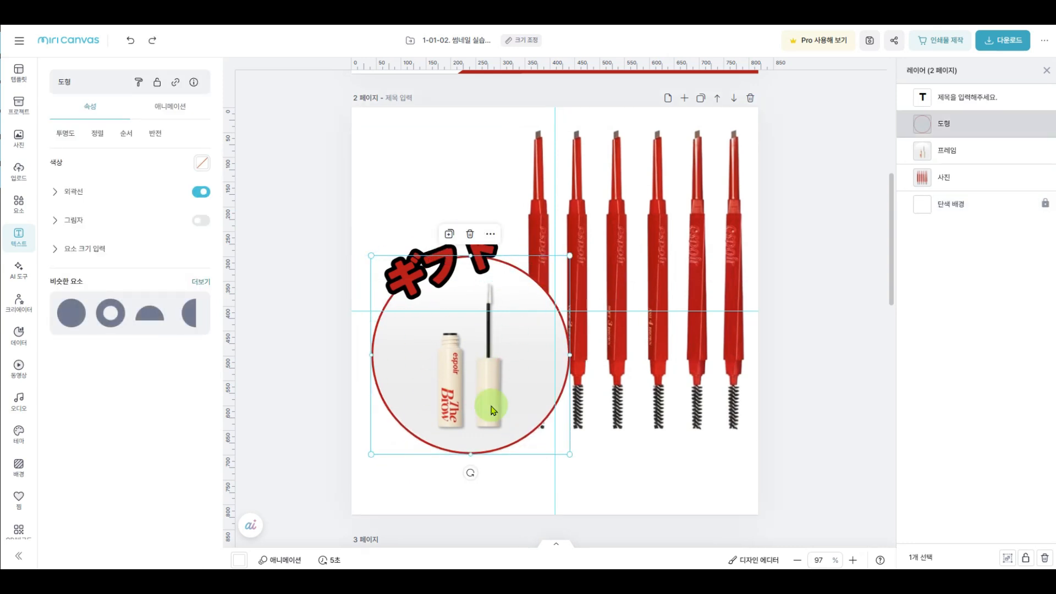
{"action": "left_click", "coordinate": [463, 499]}
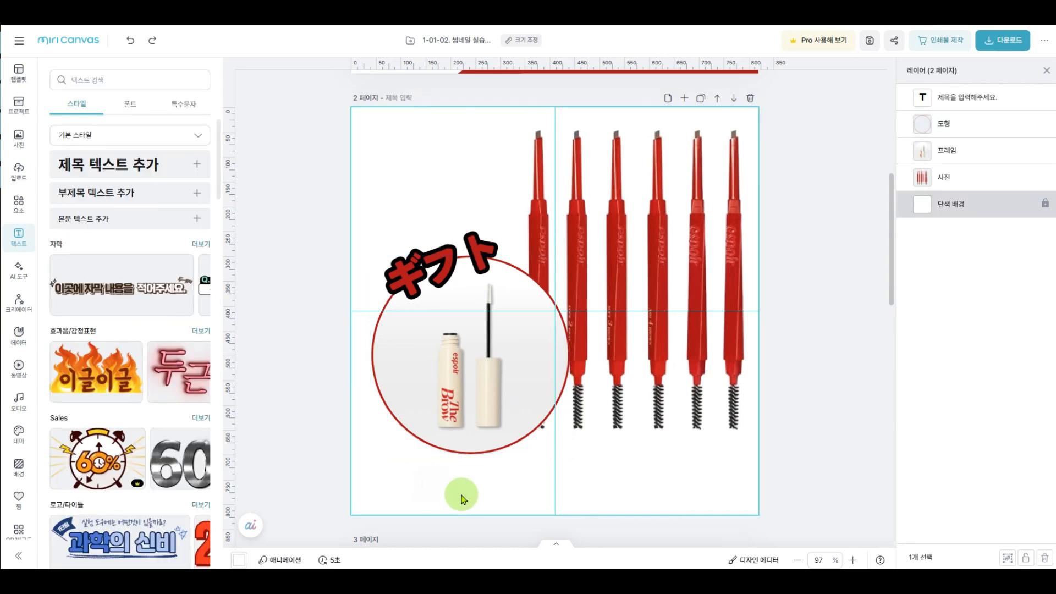
Step: Shrink the mascara frame and its red outline together, and reposition the "ギフト" text over the smaller circle's upper edge
{"action": "left_click_drag", "start_coordinate": [458, 468], "coordinate": [431, 375]}
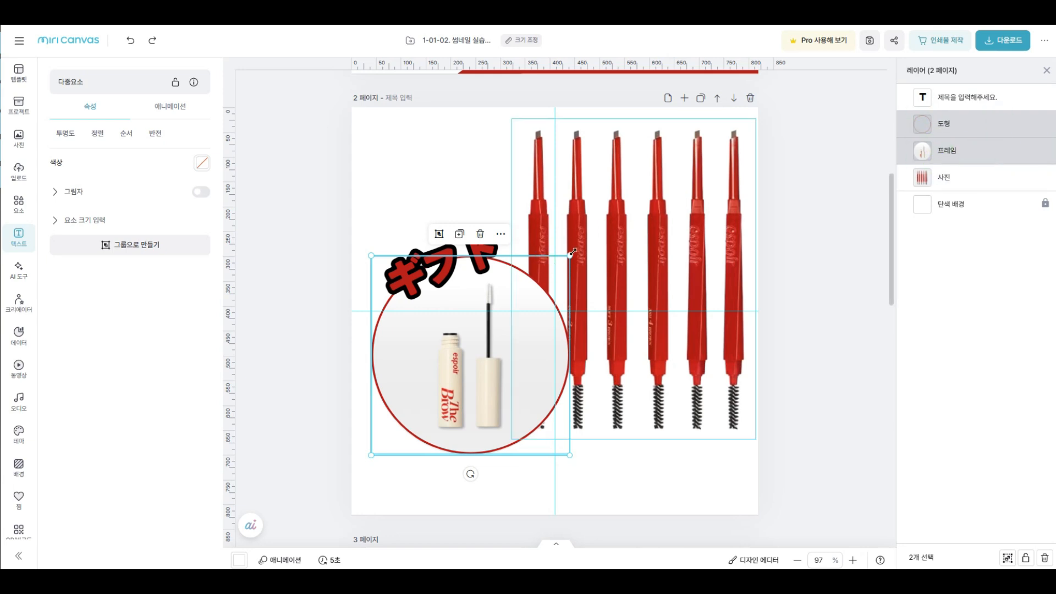
{"action": "left_click_drag", "start_coordinate": [572, 254], "coordinate": [547, 279]}
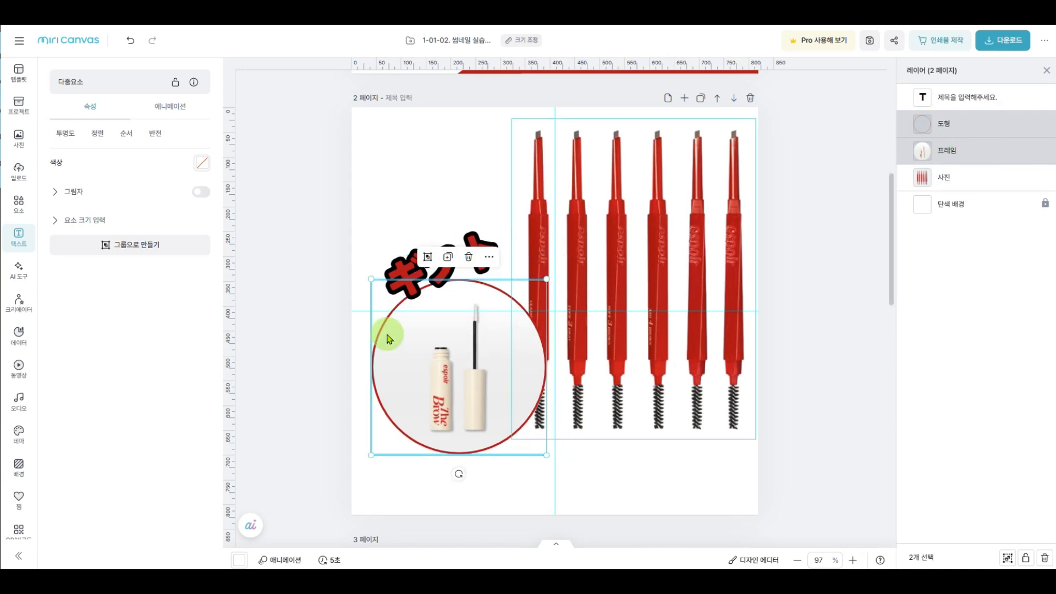
{"action": "left_click", "coordinate": [391, 181]}
{"action": "left_click", "coordinate": [444, 254]}
{"action": "left_click_drag", "start_coordinate": [444, 255], "coordinate": [440, 290]}
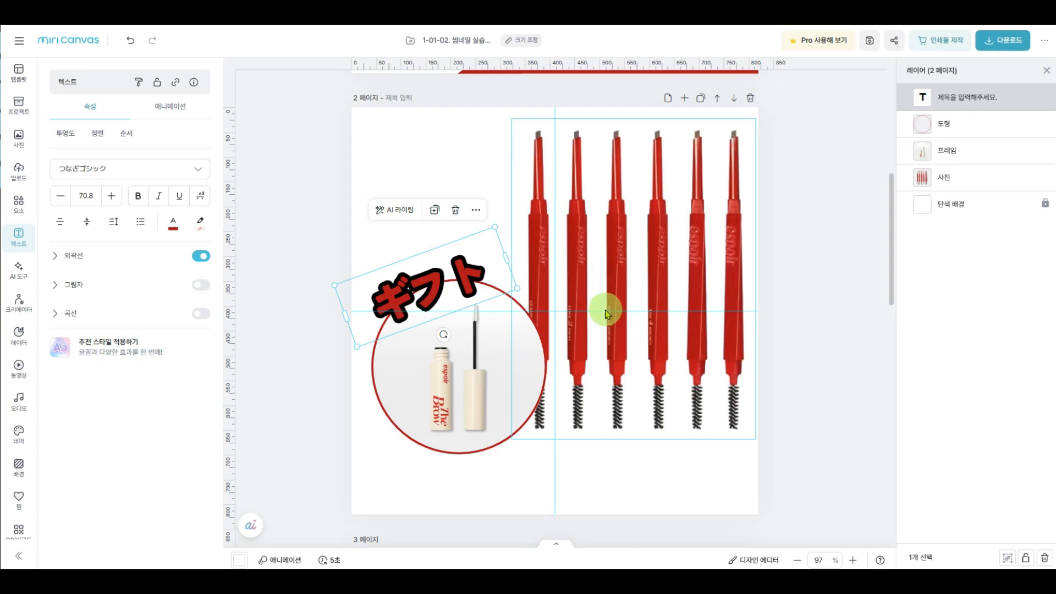
Step: Shrink the pencil picture on page 2 slightly and compare the layout with page 1
{"action": "left_click", "coordinate": [720, 146]}
{"action": "left_click_drag", "start_coordinate": [756, 118], "coordinate": [734, 124]}
{"action": "scroll", "coordinate": [407, 191], "scroll_direction": "up", "scroll_amount": 5}
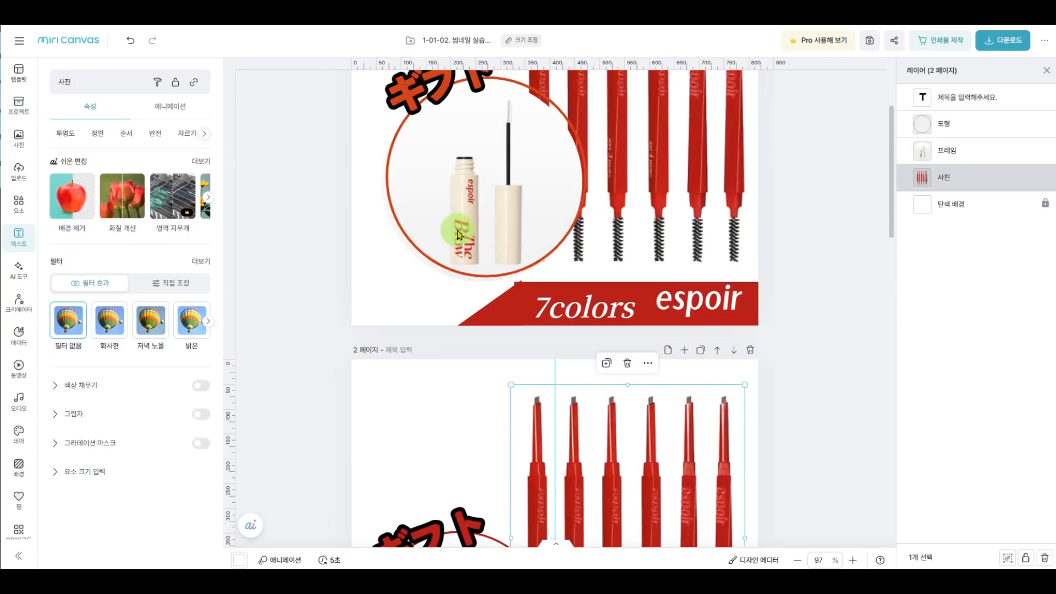
{"action": "scroll", "coordinate": [601, 323], "scroll_direction": "down", "scroll_amount": 8}
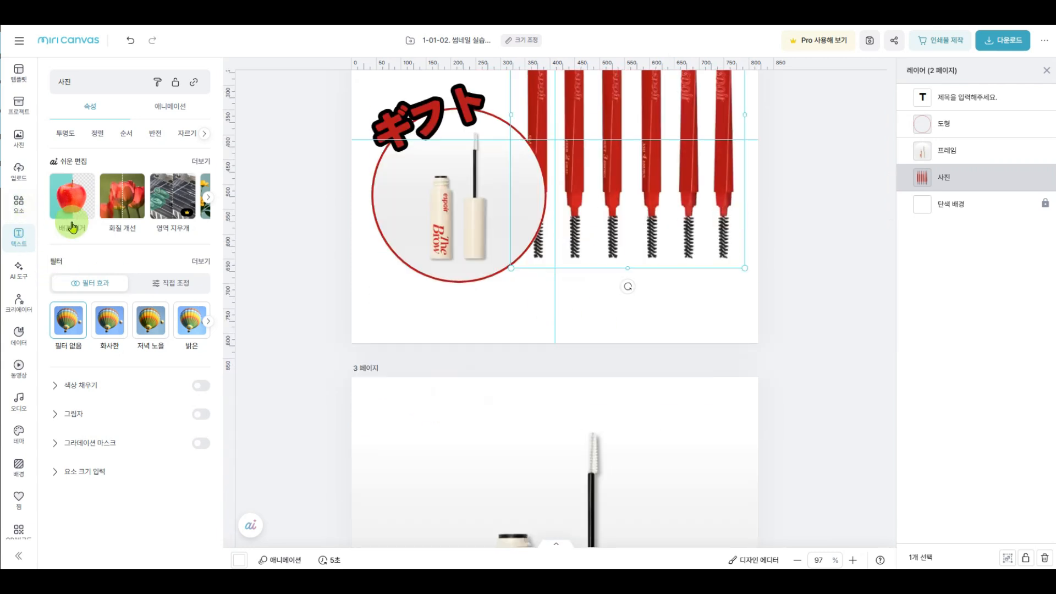
Step: Add a rectangle to page 2 and shape it into a horizontal bar filling the page's lower-right corner
{"action": "left_click", "coordinate": [19, 204]}
{"action": "left_click", "coordinate": [122, 162]}
{"action": "left_click_drag", "start_coordinate": [603, 148], "coordinate": [669, 198]}
{"action": "left_click_drag", "start_coordinate": [648, 104], "coordinate": [647, 284]}
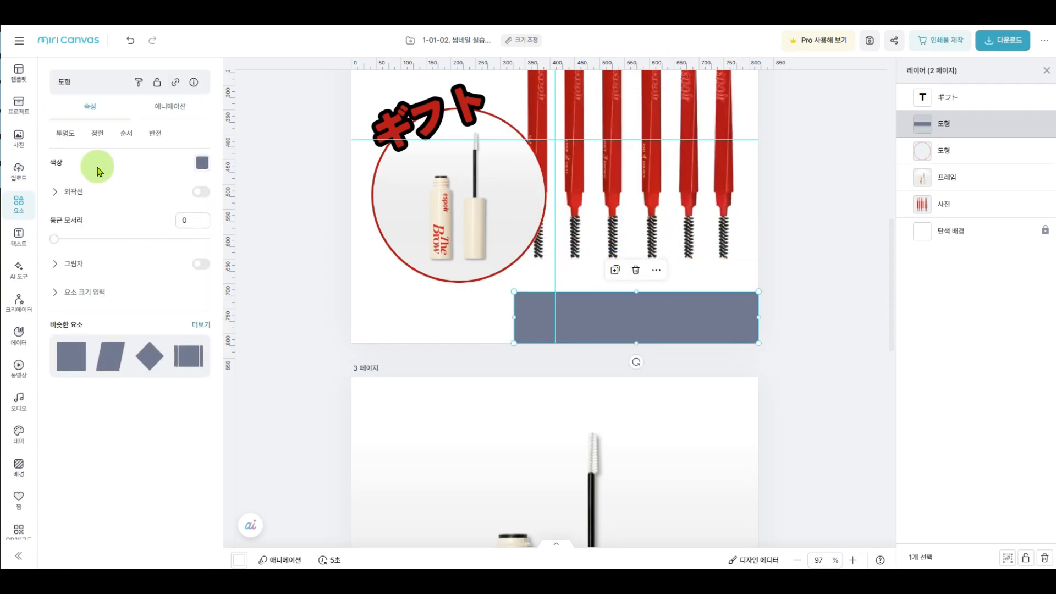
Step: Add a right triangle from the basic shapes, turn it to slope up to the right, and fit it against the bar's left end
{"action": "left_click", "coordinate": [20, 212]}
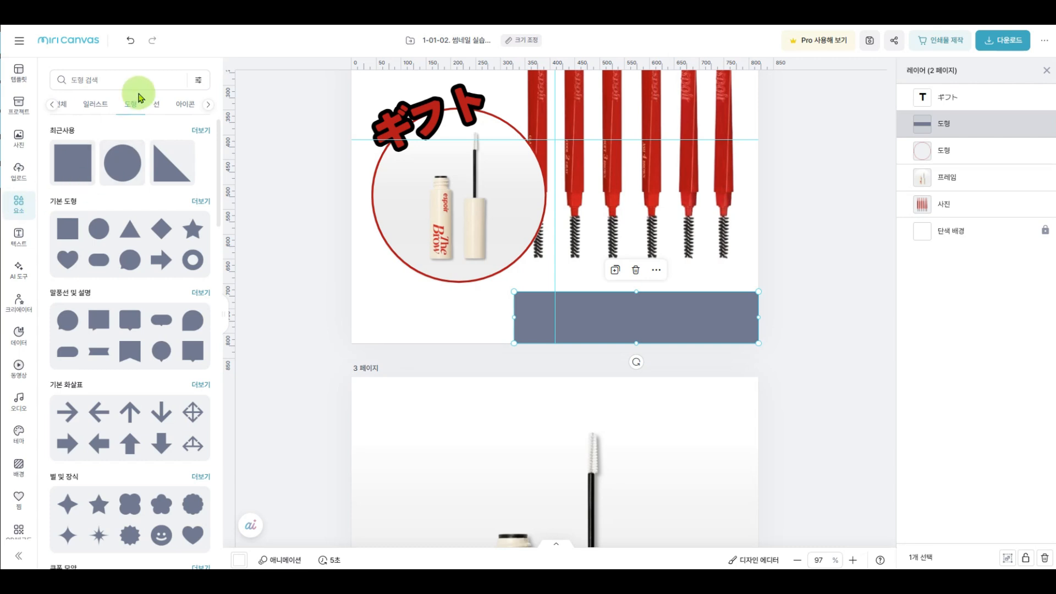
{"action": "left_click", "coordinate": [197, 203]}
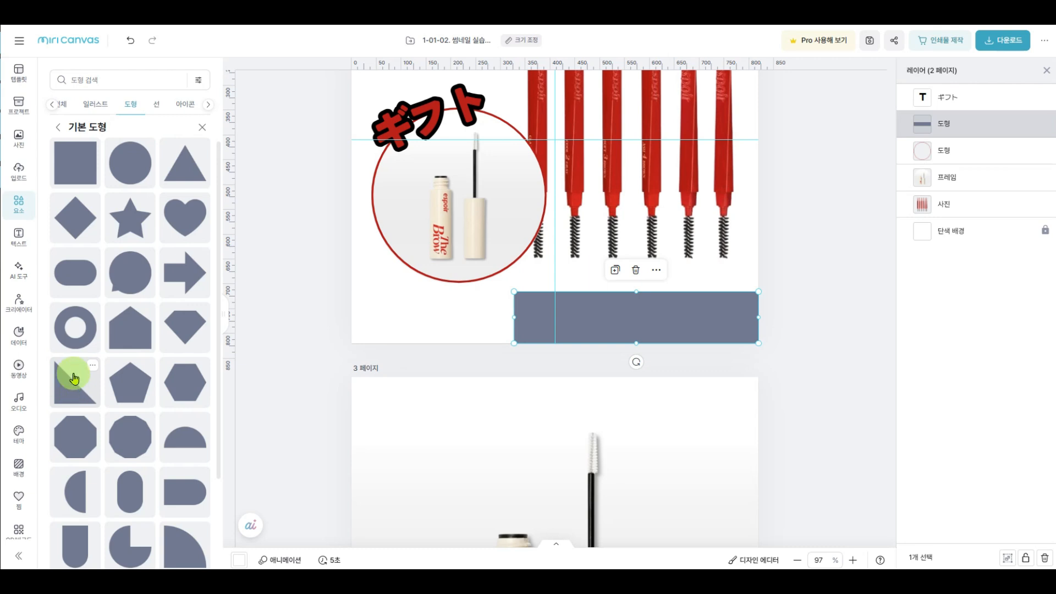
{"action": "left_click", "coordinate": [66, 392]}
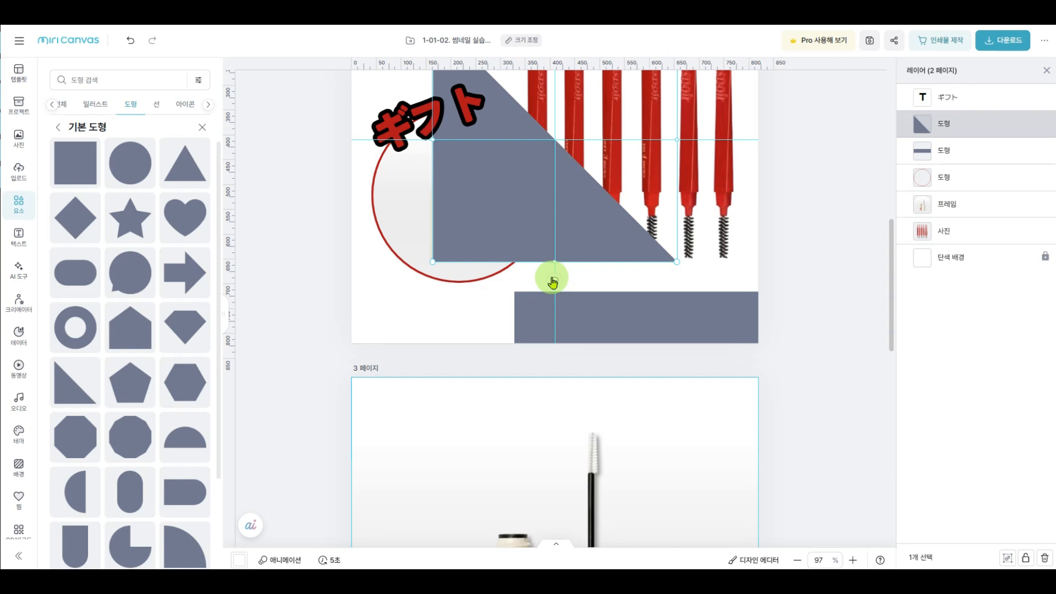
{"action": "mouse_move", "coordinate": [554, 283]}
{"action": "left_mouse_down"}
{"action": "mouse_move", "coordinate": [559, 269]}
{"action": "mouse_move", "coordinate": [599, 252]}
{"action": "mouse_move", "coordinate": [608, 150]}
{"action": "left_mouse_up"}
{"action": "left_click_drag", "start_coordinate": [645, 229], "coordinate": [584, 251]}
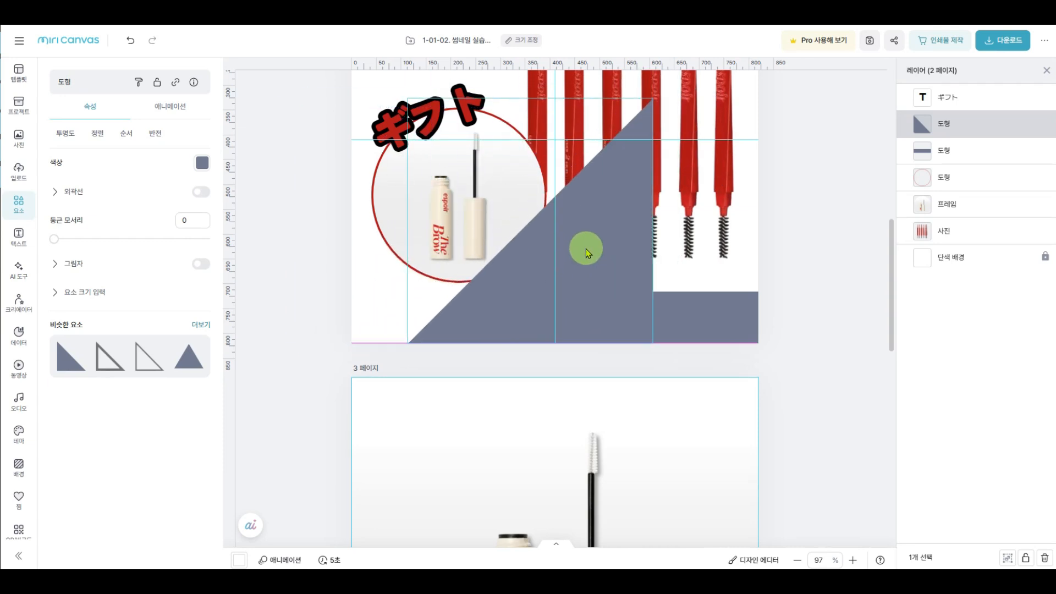
{"action": "left_click_drag", "start_coordinate": [650, 99], "coordinate": [498, 317]}
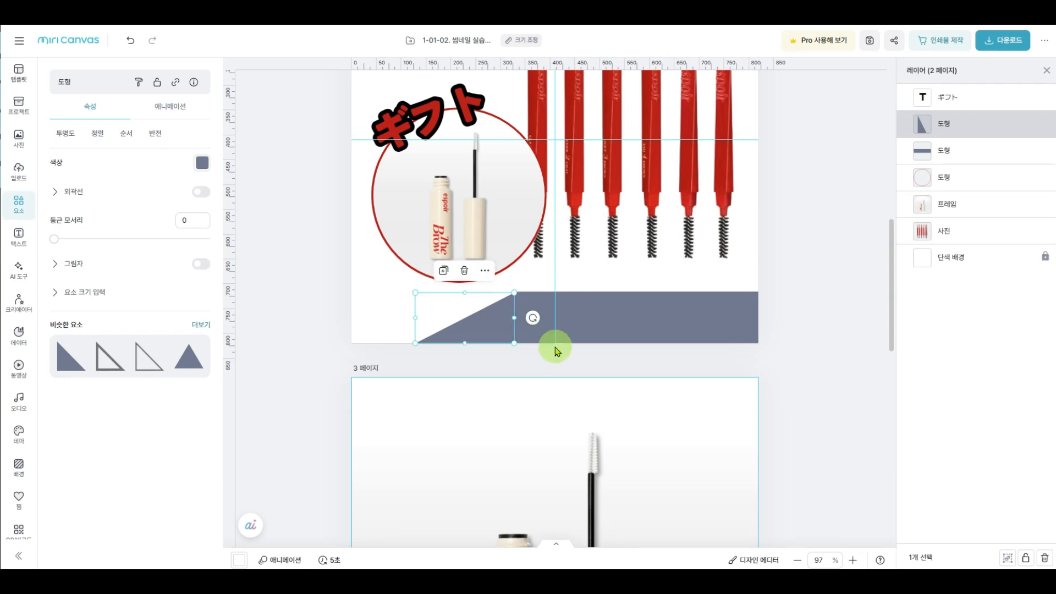
Step: Select the triangle and the bar together and recolour both with the red already used for the "ギフト" text
{"action": "left_click", "coordinate": [655, 393]}
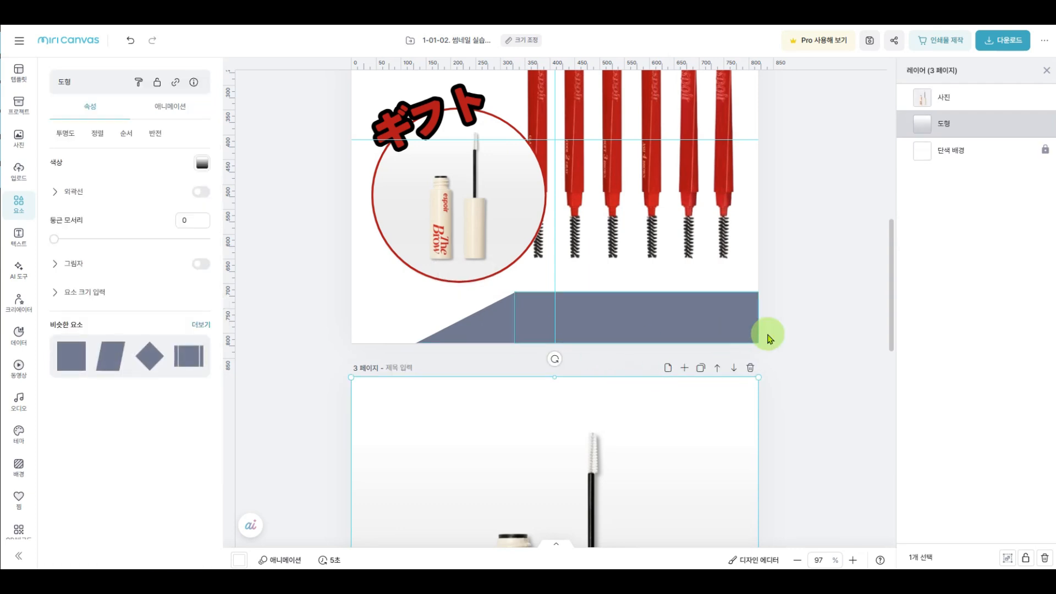
{"action": "left_click_drag", "start_coordinate": [630, 352], "coordinate": [481, 302]}
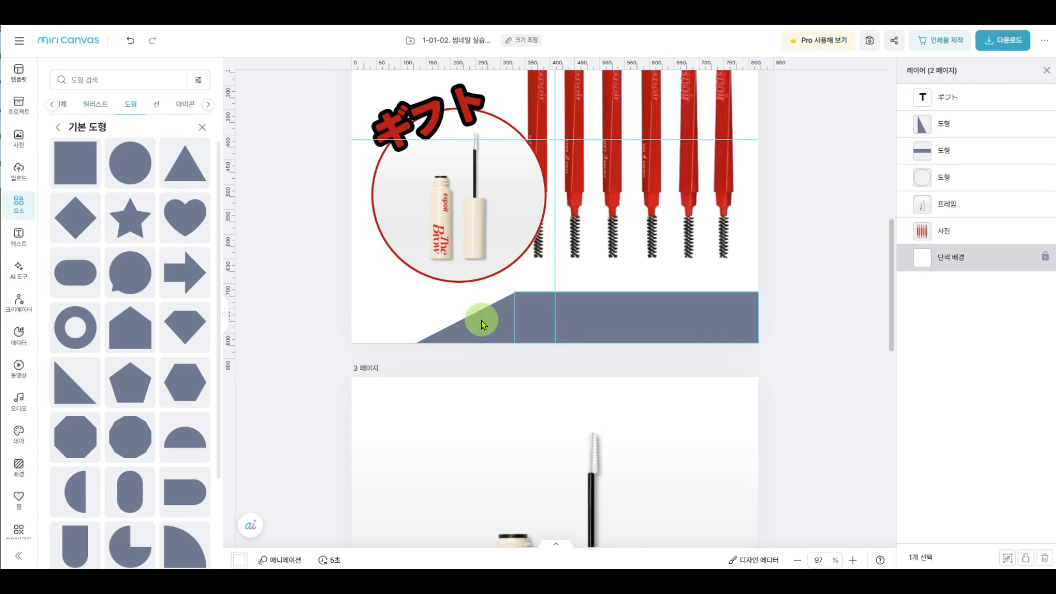
{"action": "left_click", "coordinate": [483, 318]}
{"action": "left_click_drag", "start_coordinate": [588, 345], "coordinate": [461, 302]}
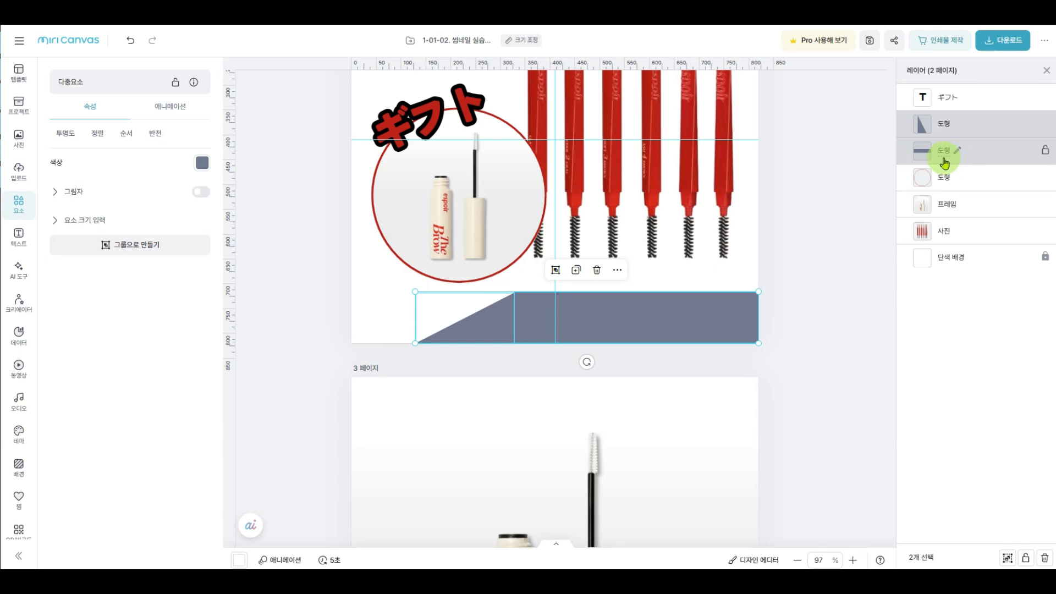
{"action": "left_click", "coordinate": [202, 163]}
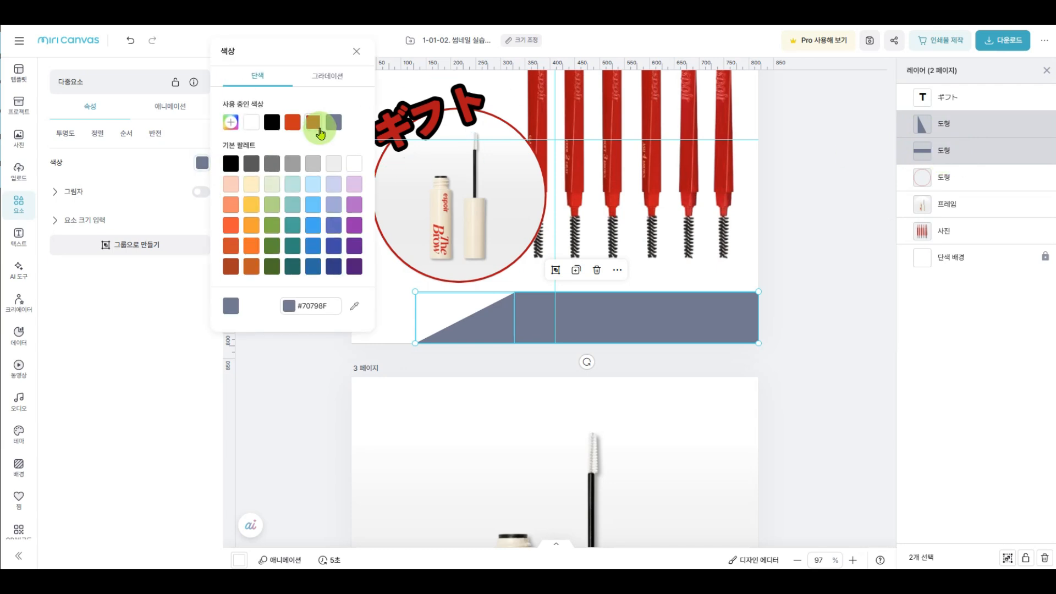
{"action": "left_click", "coordinate": [313, 124]}
{"action": "left_click", "coordinate": [798, 291]}
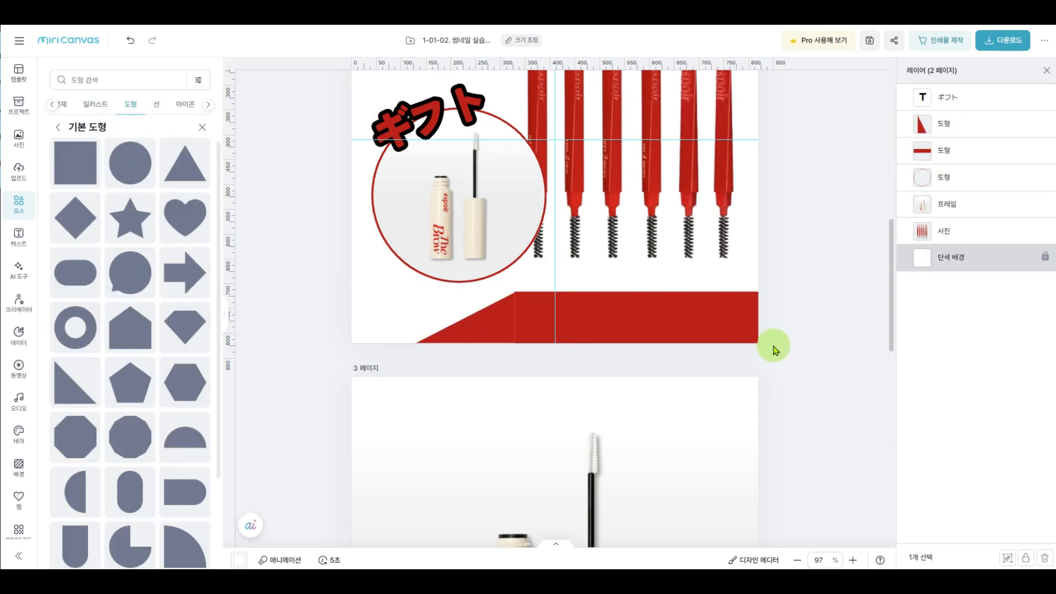
Step: Add a subtitle text reading "7colors" onto the red banner of page 2
{"action": "scroll", "coordinate": [773, 351], "scroll_direction": "up", "scroll_amount": 5}
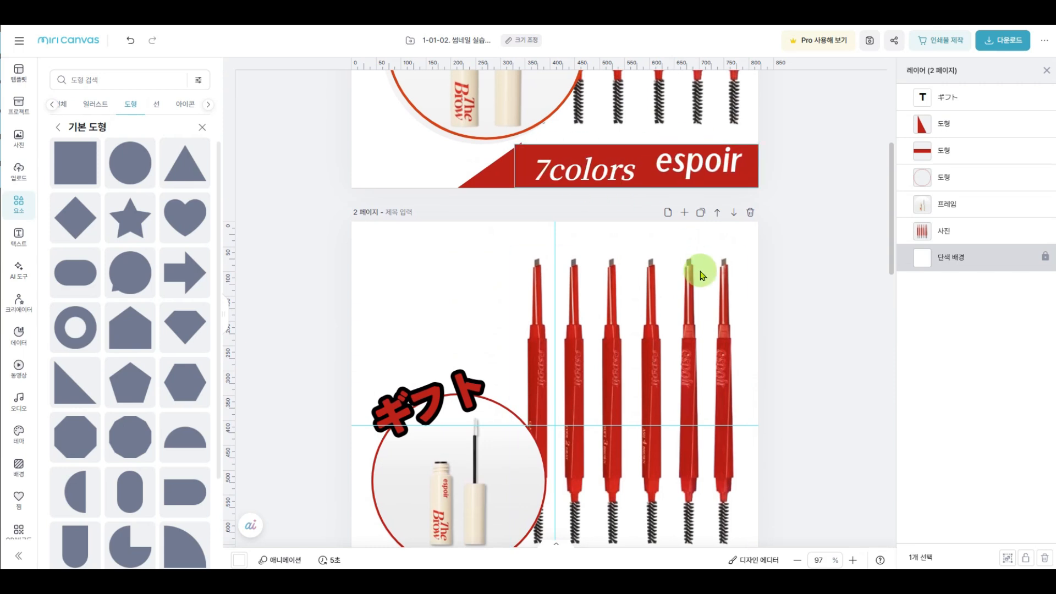
{"action": "scroll", "coordinate": [701, 273], "scroll_direction": "down", "scroll_amount": 4}
{"action": "scroll", "coordinate": [539, 372], "scroll_direction": "up", "scroll_amount": 3}
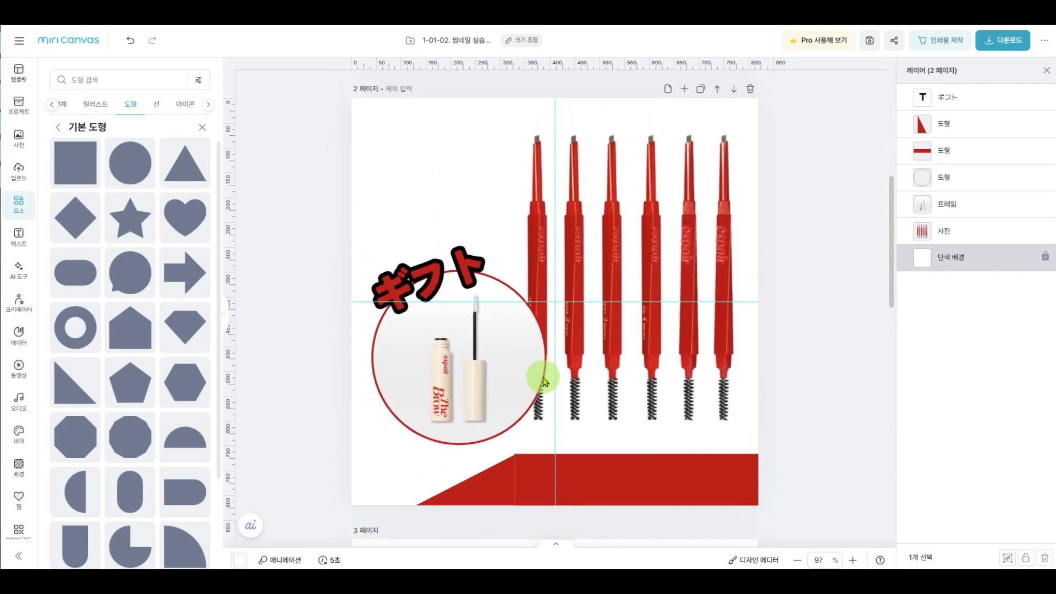
{"action": "scroll", "coordinate": [556, 365], "scroll_direction": "down", "scroll_amount": 3}
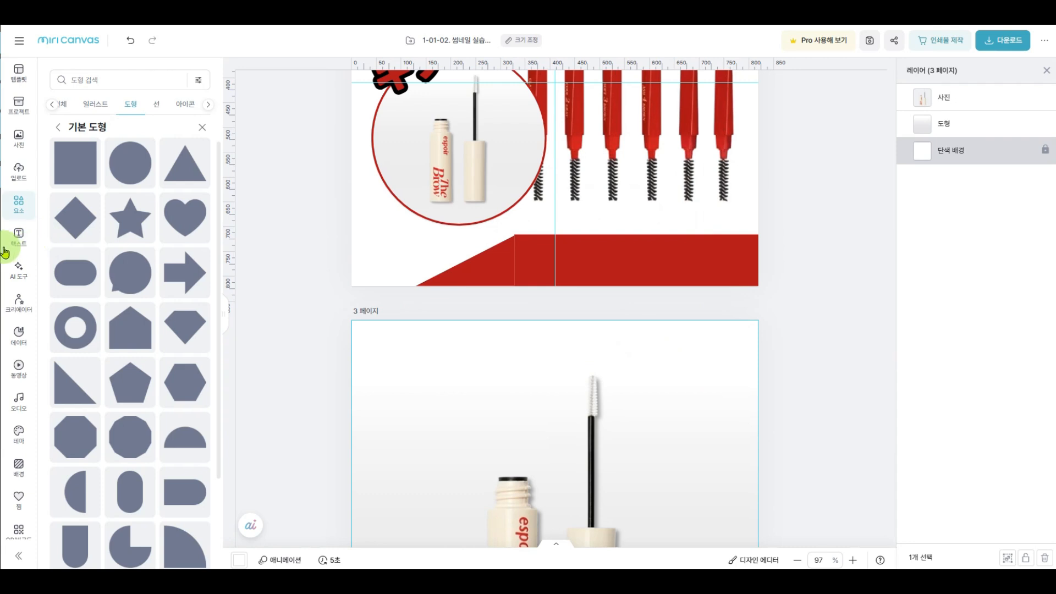
{"action": "left_click", "coordinate": [19, 237]}
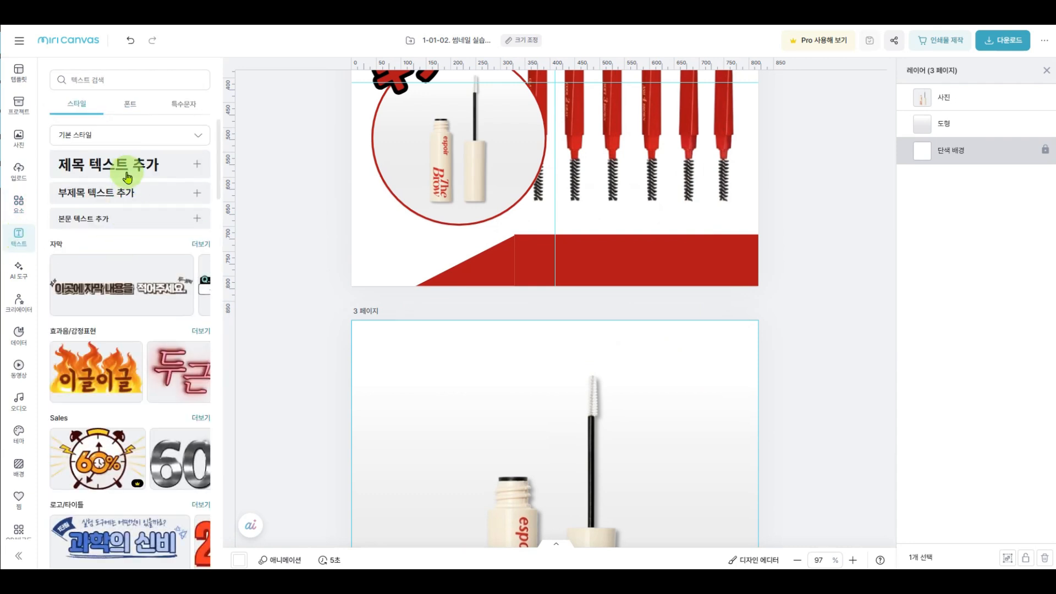
{"action": "left_click", "coordinate": [111, 193]}
{"action": "left_click", "coordinate": [729, 501]}
{"action": "left_click_drag", "start_coordinate": [635, 534], "coordinate": [672, 269]}
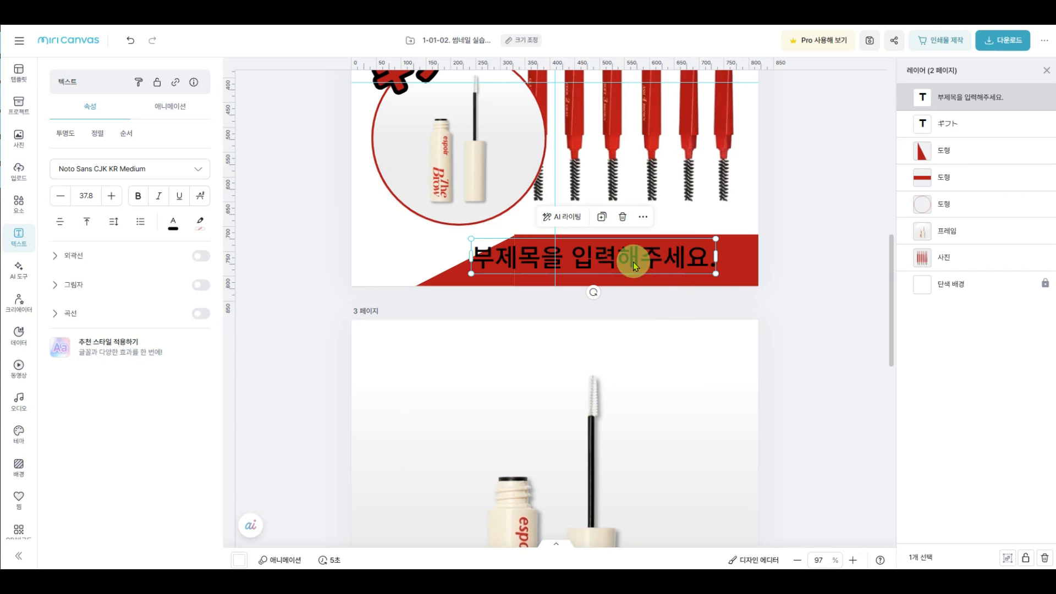
{"action": "double_click", "coordinate": [545, 259]}
{"action": "type", "text": "7co"}
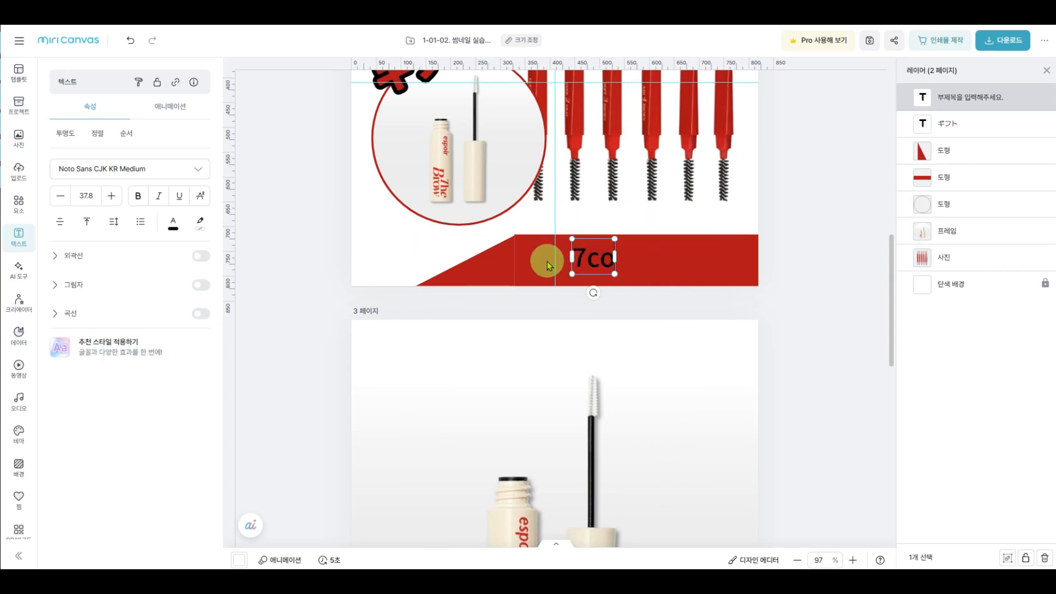
{"action": "type", "text": "lors"}
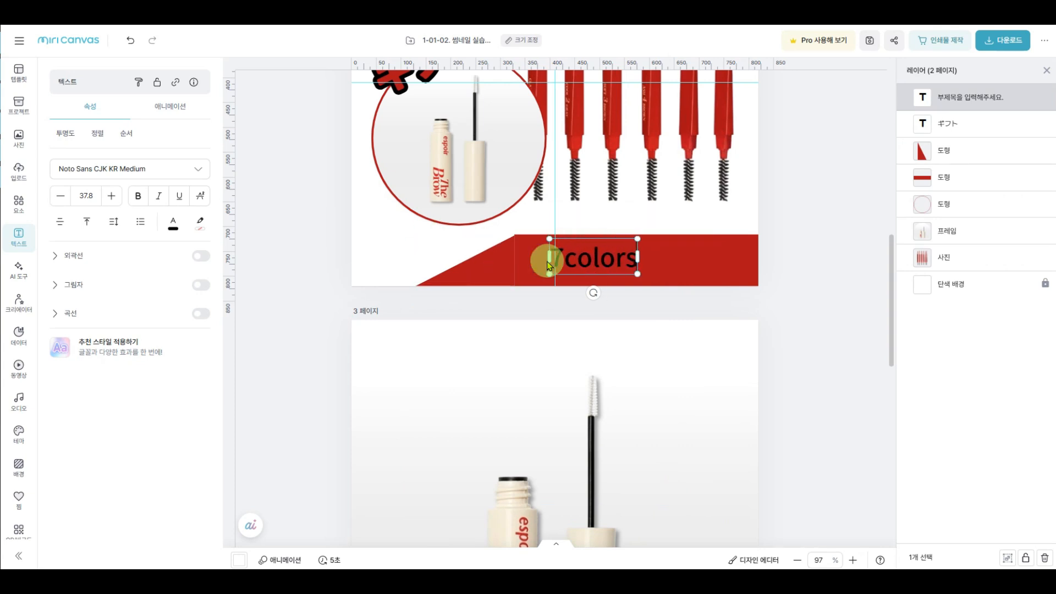
Step: Colour the "7colors" text white and set its font to Noto Serif JP SemiBold
{"action": "left_click", "coordinate": [176, 225]}
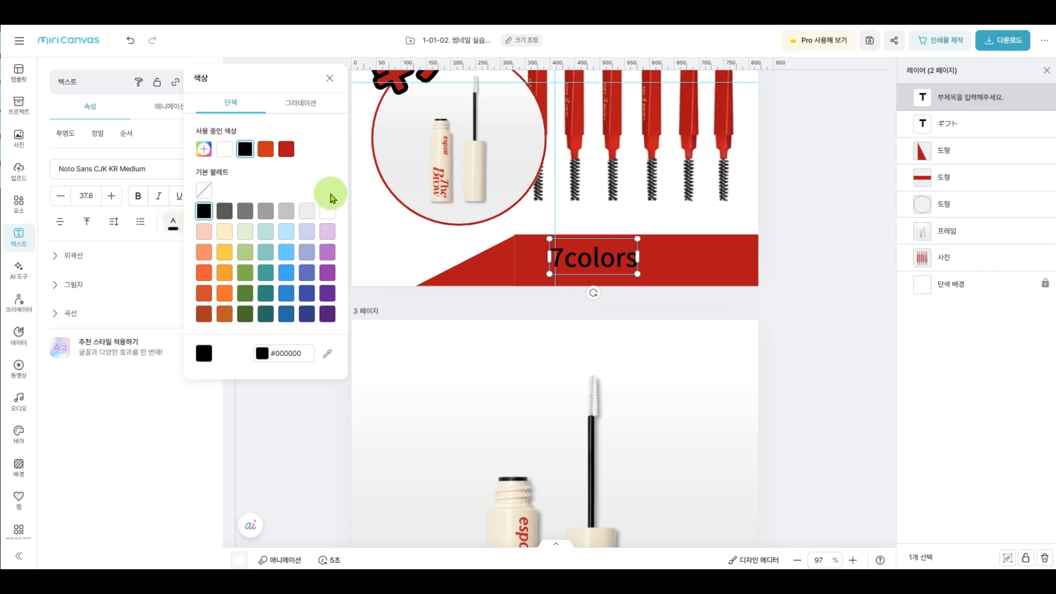
{"action": "left_click", "coordinate": [327, 205]}
{"action": "left_click", "coordinate": [617, 257]}
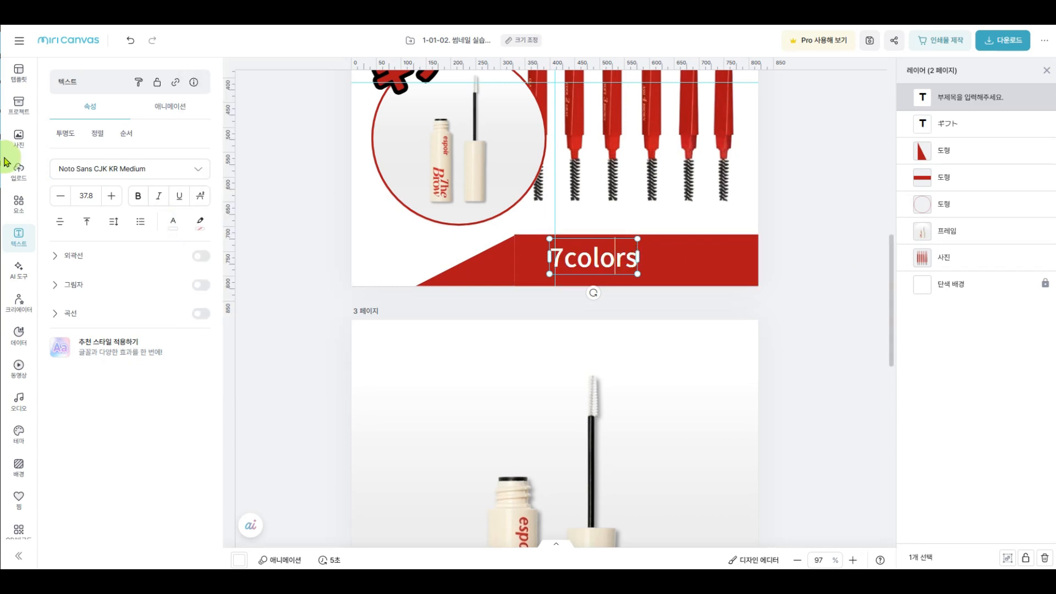
{"action": "left_click", "coordinate": [202, 170]}
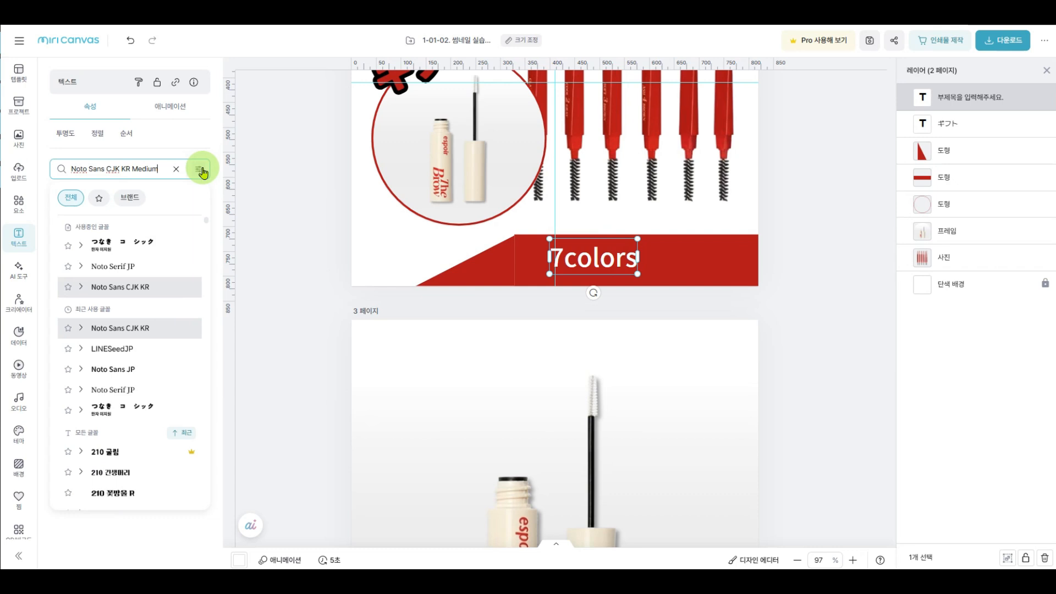
{"action": "left_click", "coordinate": [94, 269]}
{"action": "left_click", "coordinate": [142, 373]}
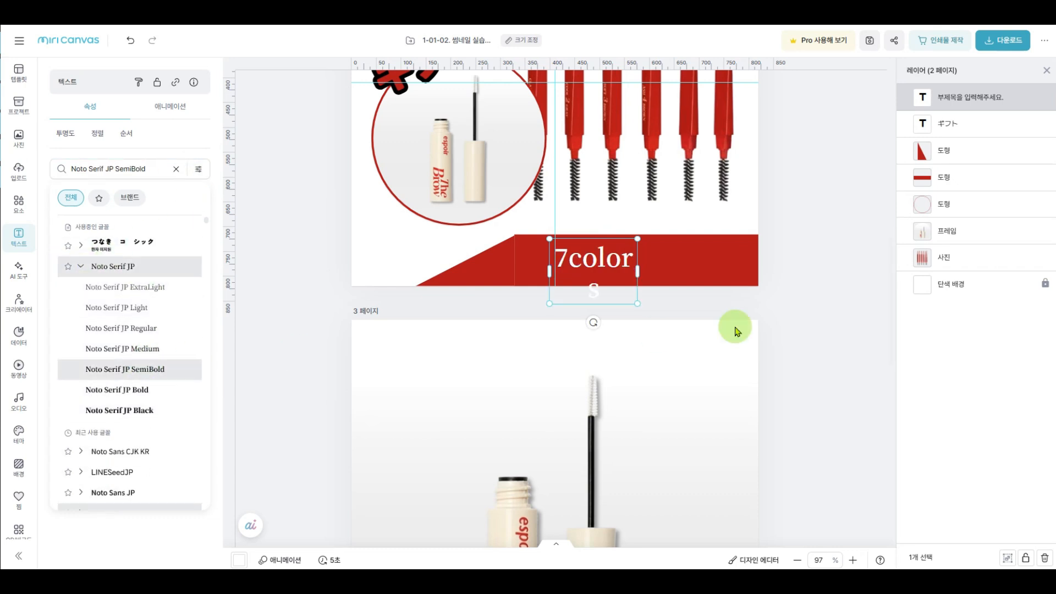
Step: Widen the "7colors" text box so the word fits on one line and place it within the red banner
{"action": "left_click", "coordinate": [677, 269]}
{"action": "left_click", "coordinate": [608, 274]}
{"action": "left_click_drag", "start_coordinate": [638, 271], "coordinate": [558, 267]}
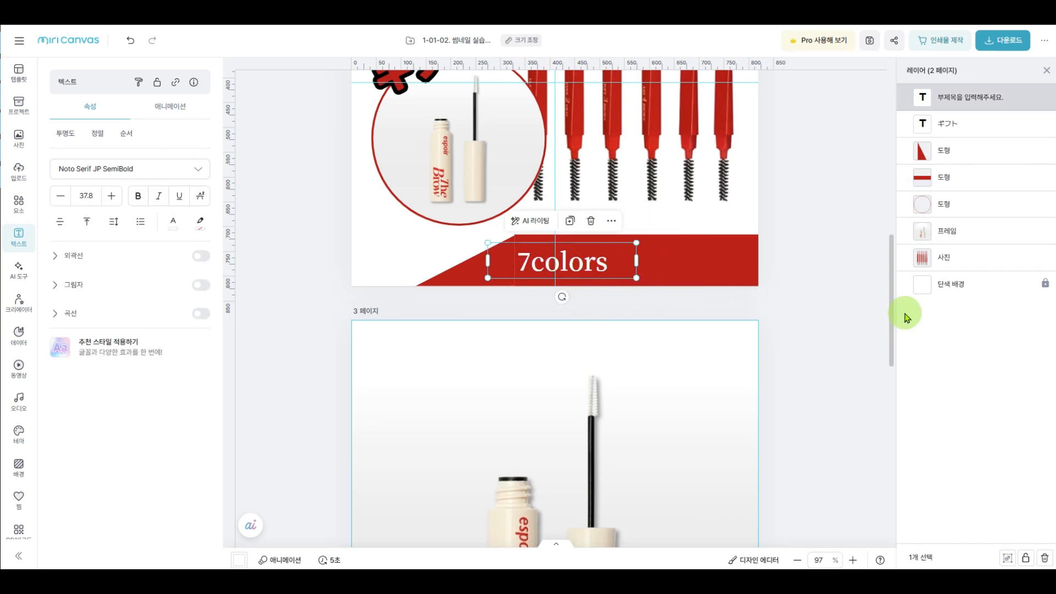
{"action": "left_click", "coordinate": [823, 288]}
Step: Check the banner text on page 1 and enlarge the "7colors" text on page 2 to a font size of about 45.6
{"action": "scroll", "coordinate": [810, 272], "scroll_direction": "up", "scroll_amount": 3}
{"action": "scroll", "coordinate": [708, 172], "scroll_direction": "up", "scroll_amount": 5}
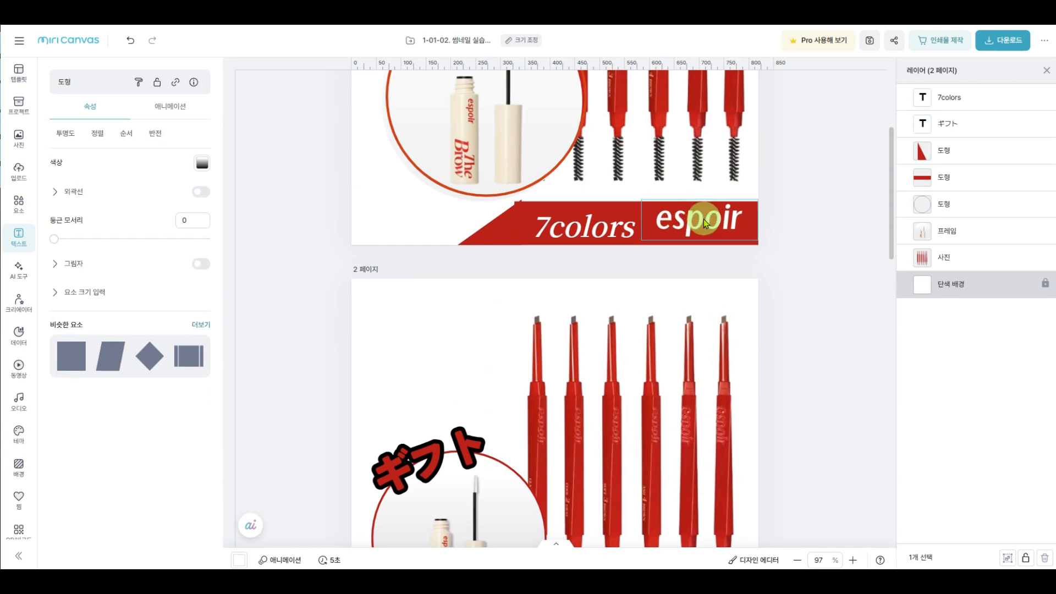
{"action": "scroll", "coordinate": [704, 223], "scroll_direction": "down", "scroll_amount": 6}
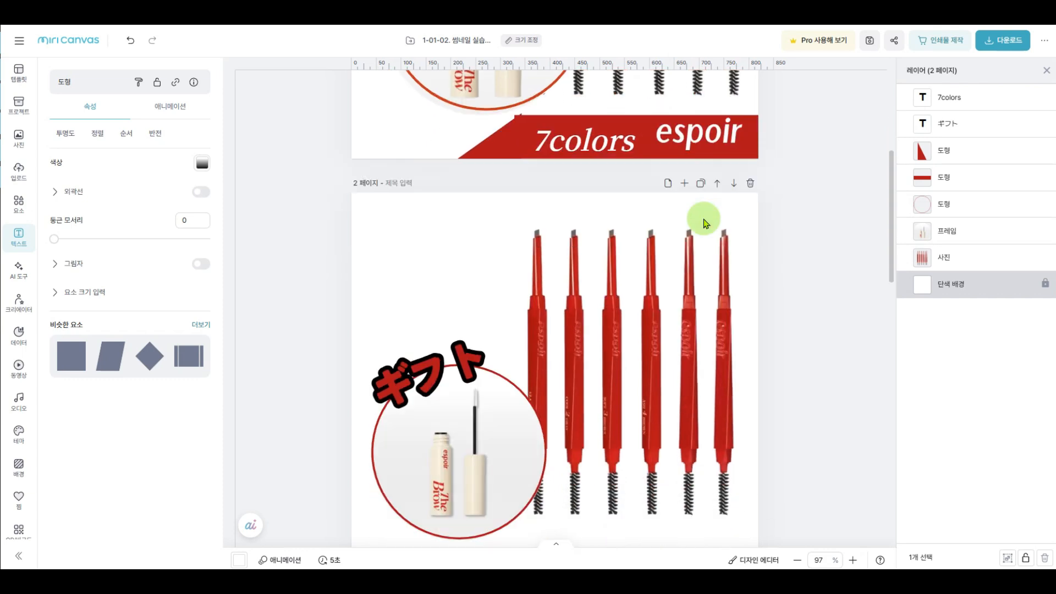
{"action": "left_click", "coordinate": [560, 318]}
{"action": "left_click_drag", "start_coordinate": [635, 301], "coordinate": [597, 317]}
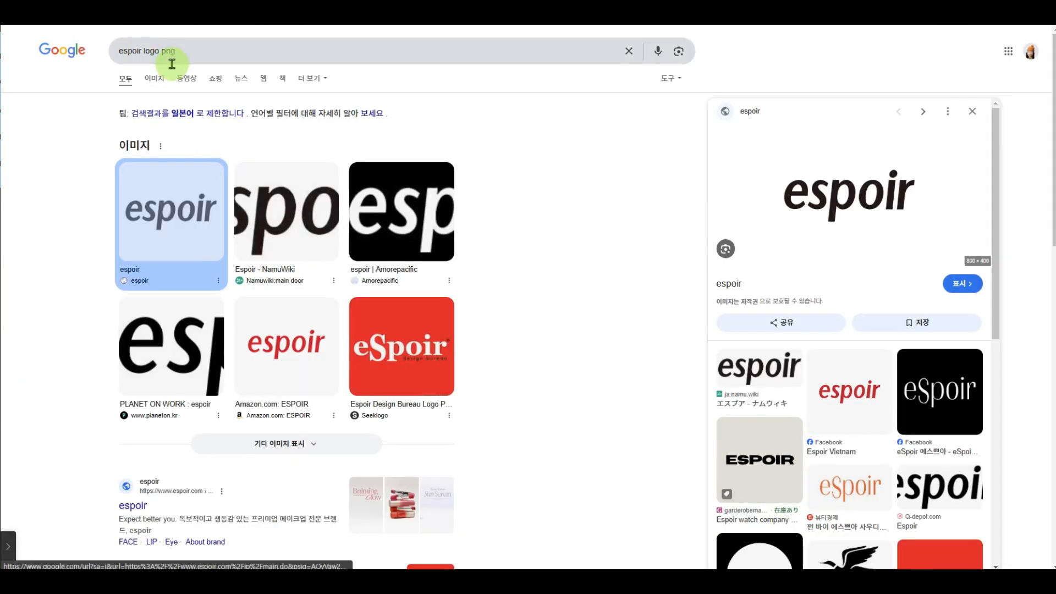
Step: In the Google results for "espoir logo png", save the previewed espoir logo, and bring up the logo's background-removed version in remove.bg
{"action": "double_click", "coordinate": [153, 63]}
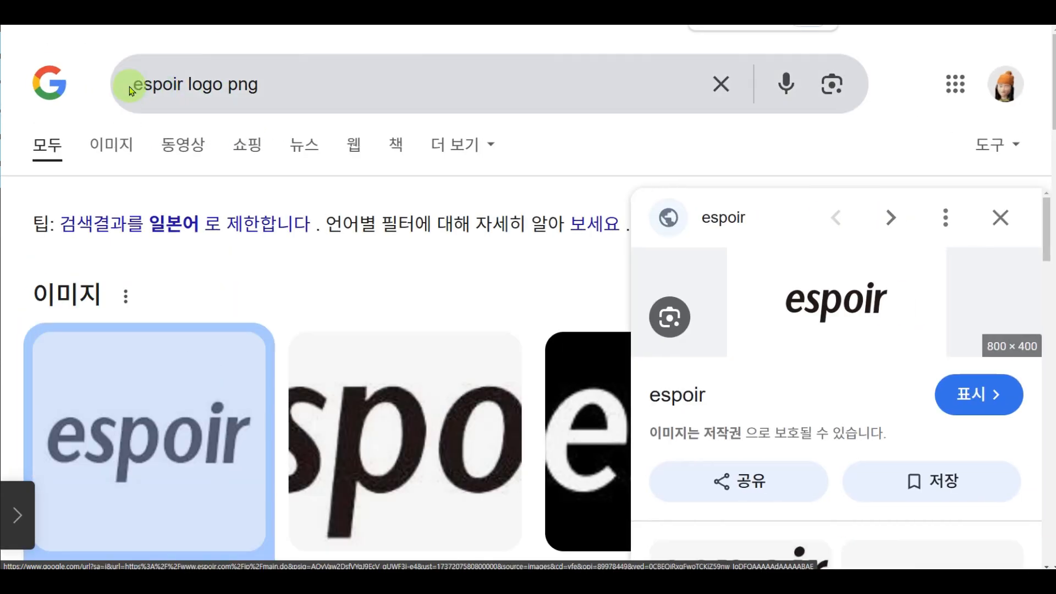
{"action": "left_click_drag", "start_coordinate": [273, 84], "coordinate": [118, 85]}
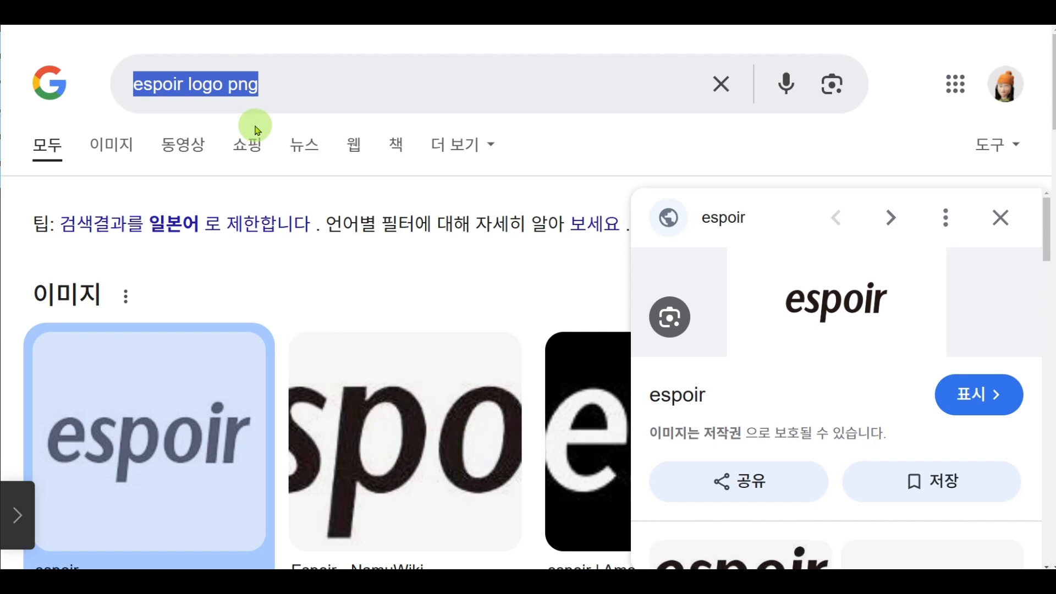
{"action": "scroll", "coordinate": [293, 182], "scroll_direction": "down", "scroll_amount": 3}
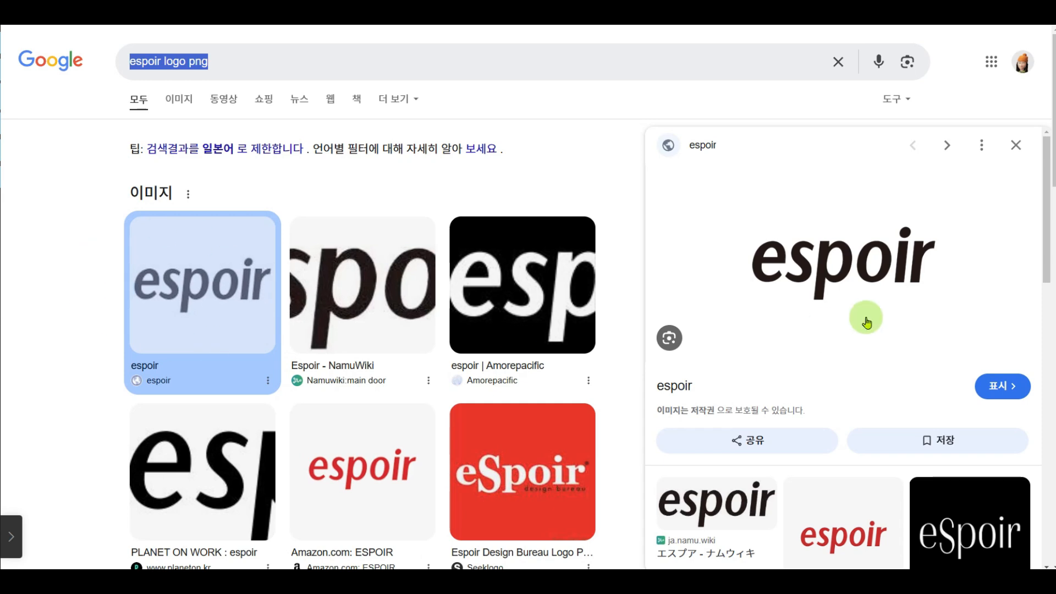
{"action": "right_click", "coordinate": [804, 251]}
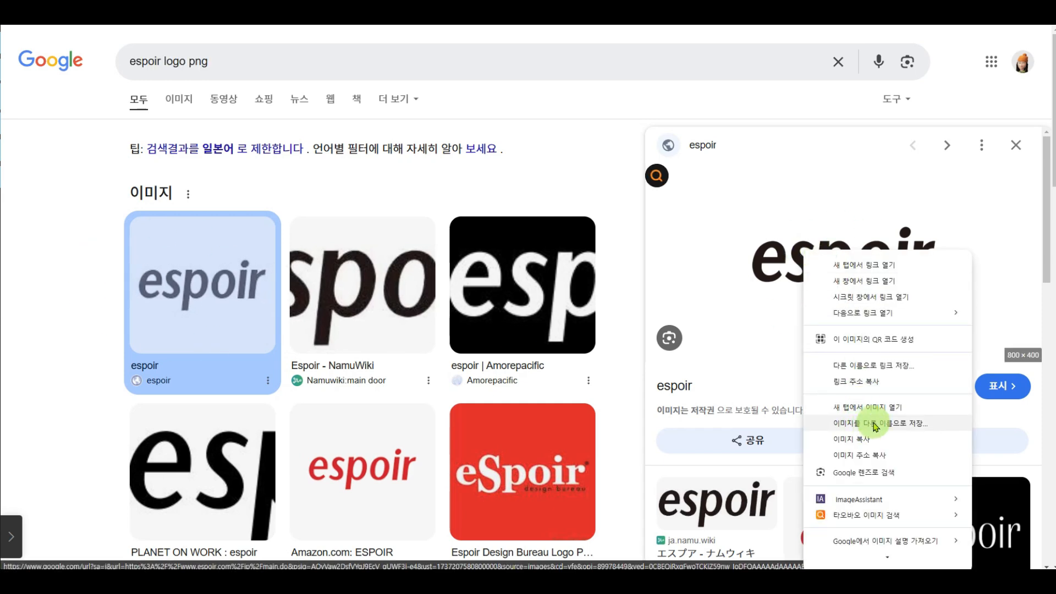
{"action": "left_click", "coordinate": [909, 425]}
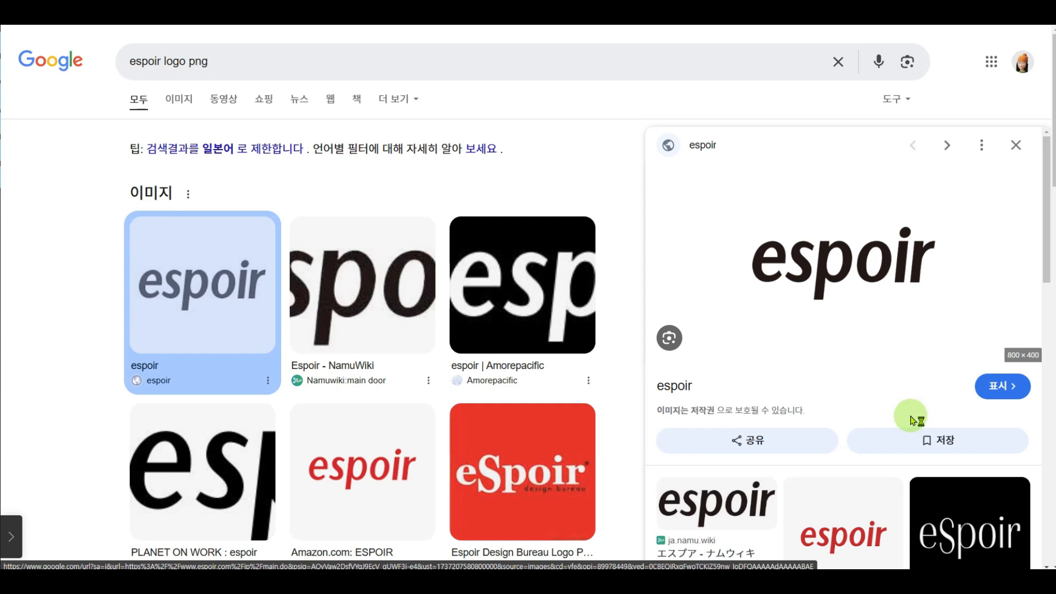
{"action": "left_click", "coordinate": [543, 416]}
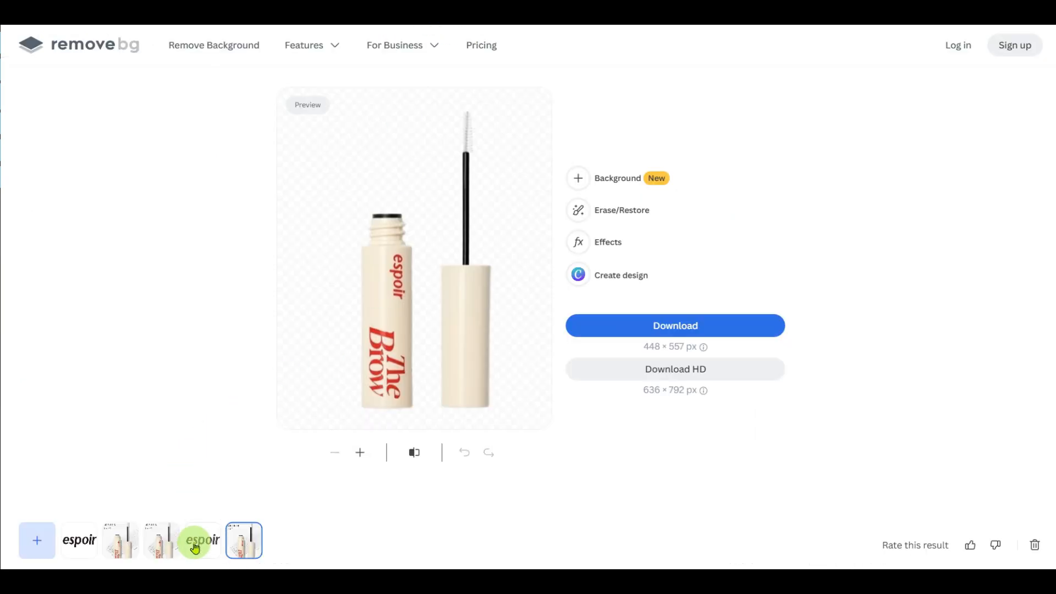
{"action": "left_click", "coordinate": [197, 546]}
{"action": "left_click", "coordinate": [414, 455]}
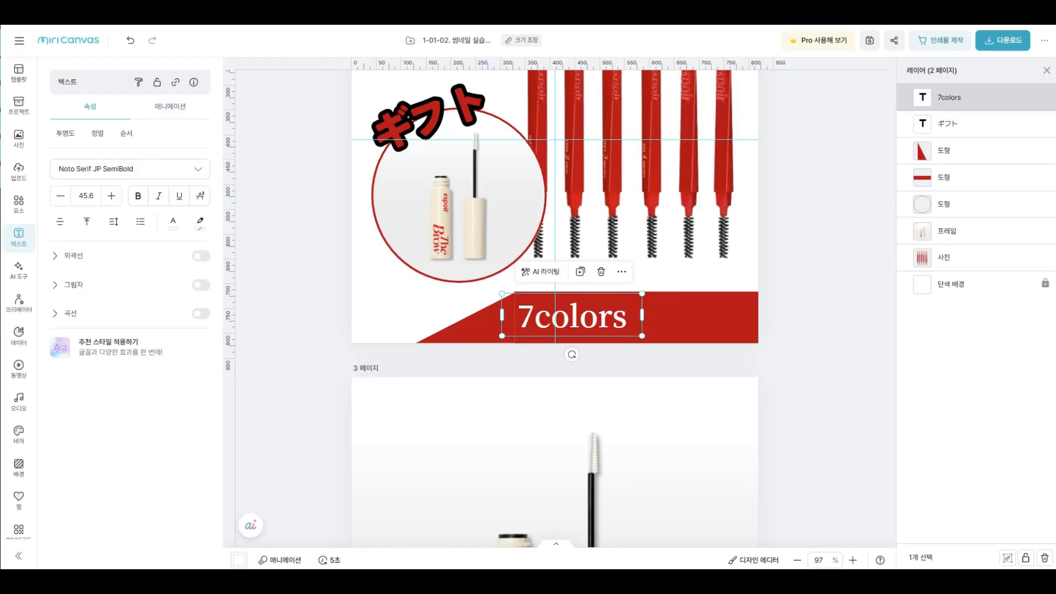
Step: Upload the background-removed espoir logo to MiriCanvas and place it on the red banner beside "7colors"
{"action": "left_click", "coordinate": [19, 171]}
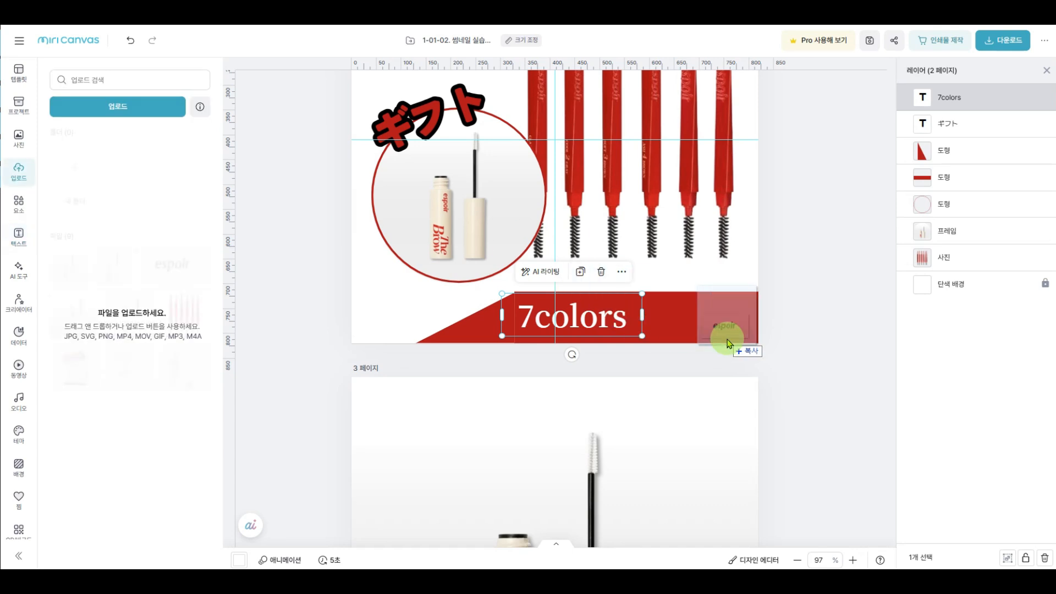
{"action": "left_click_drag", "start_coordinate": [743, 334], "coordinate": [720, 309]}
{"action": "left_click", "coordinate": [613, 318]}
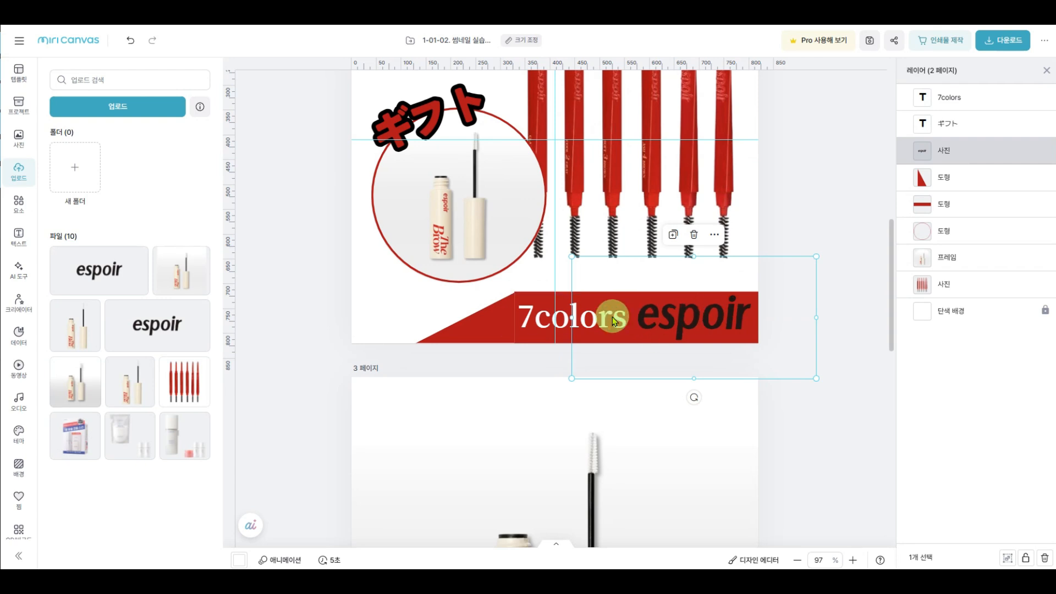
Step: Turn on the colour fill for the espoir logo and set it to white (#FFFFFF)
{"action": "left_click", "coordinate": [687, 316]}
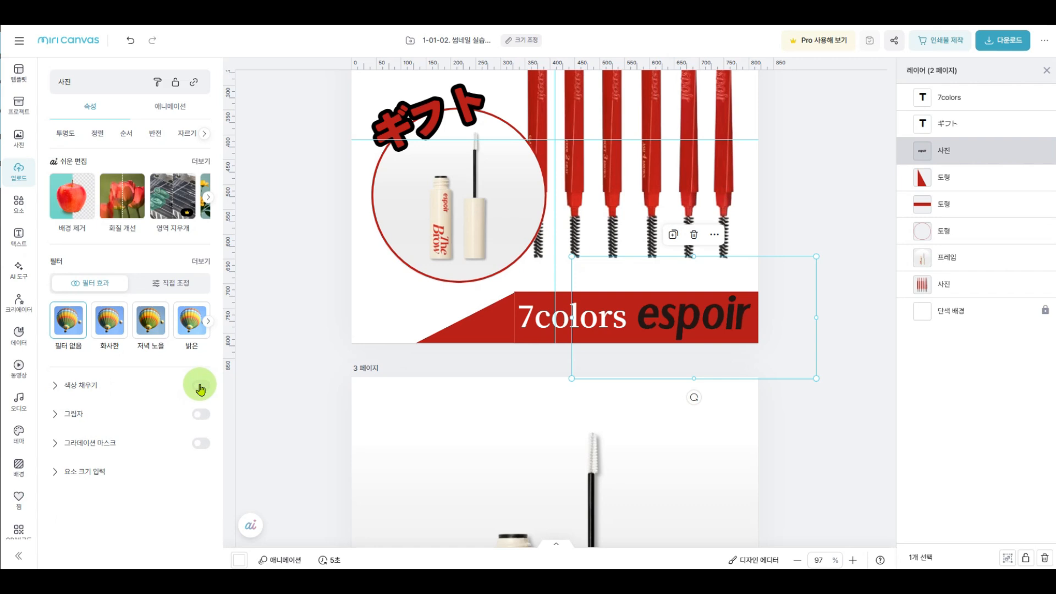
{"action": "left_click", "coordinate": [202, 387]}
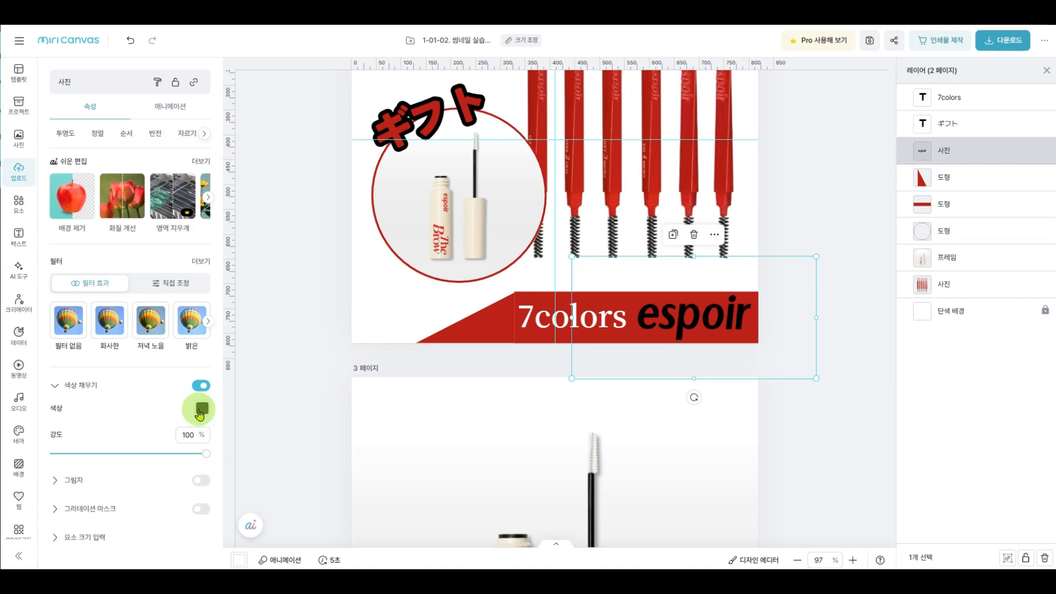
{"action": "left_click", "coordinate": [201, 407]}
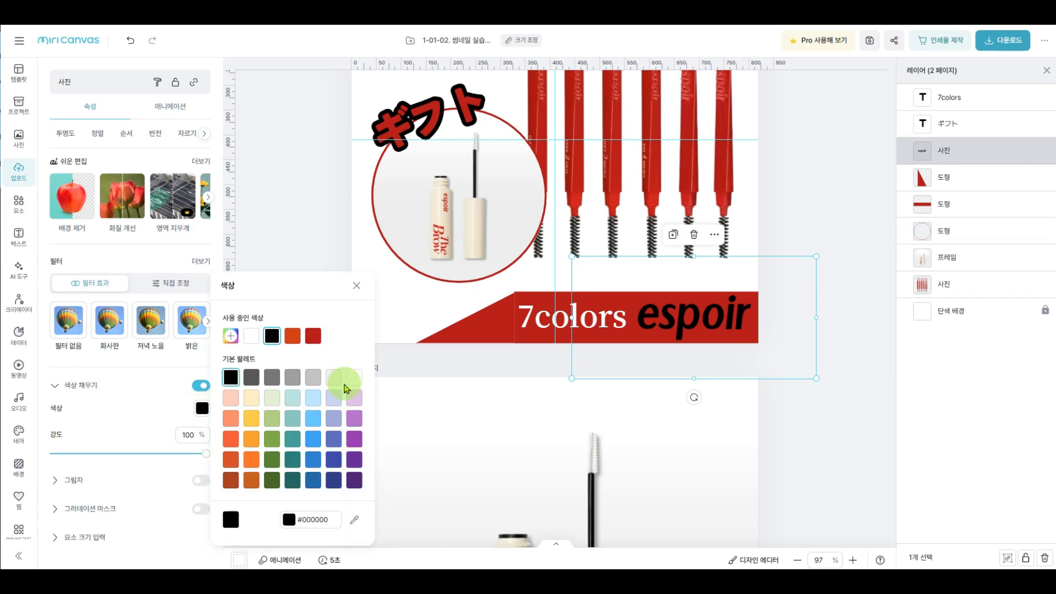
{"action": "left_click", "coordinate": [354, 380]}
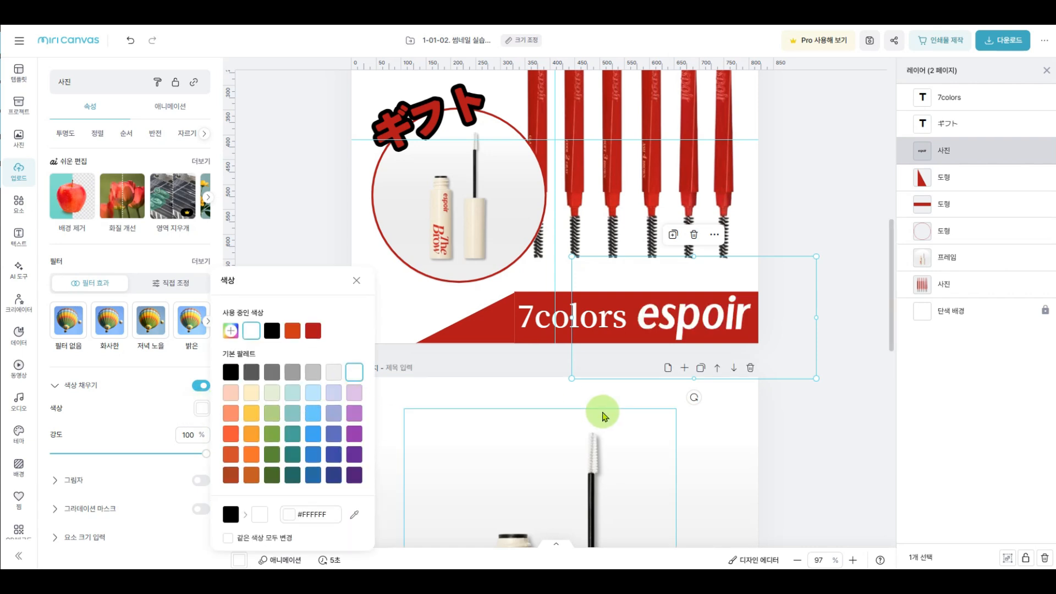
Step: Shrink the espoir logo, shift "7colors" closer to it within the banner, and check page 2 against page 1
{"action": "left_click_drag", "start_coordinate": [816, 256], "coordinate": [736, 296]}
{"action": "left_click_drag", "start_coordinate": [670, 331], "coordinate": [718, 317]}
{"action": "left_click_drag", "start_coordinate": [607, 319], "coordinate": [633, 319]}
{"action": "left_click", "coordinate": [807, 303]}
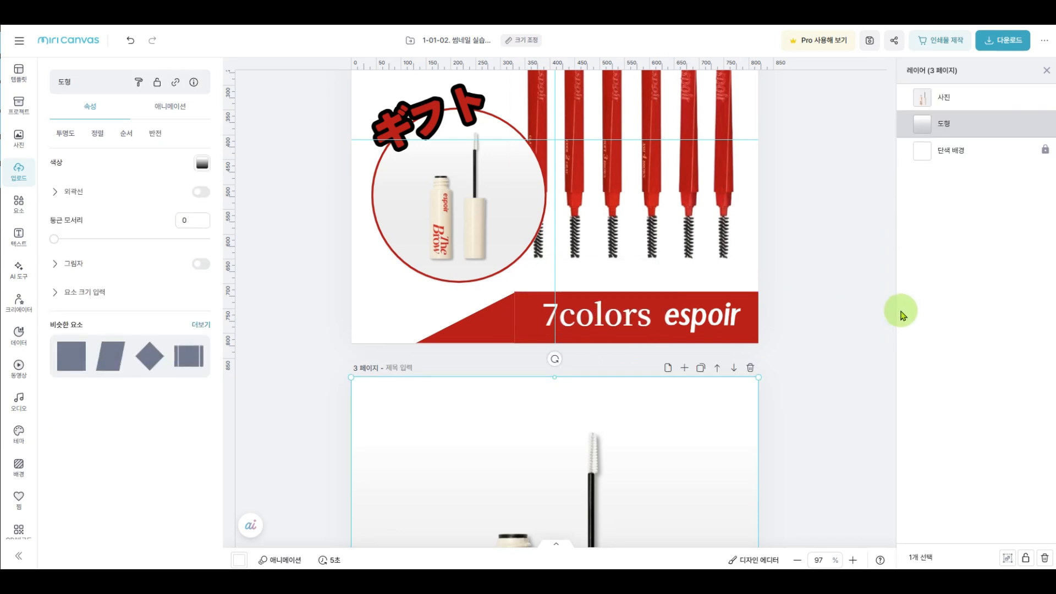
{"action": "scroll", "coordinate": [782, 304], "scroll_direction": "up", "scroll_amount": 1}
{"action": "scroll", "coordinate": [812, 308], "scroll_direction": "down", "scroll_amount": 5}
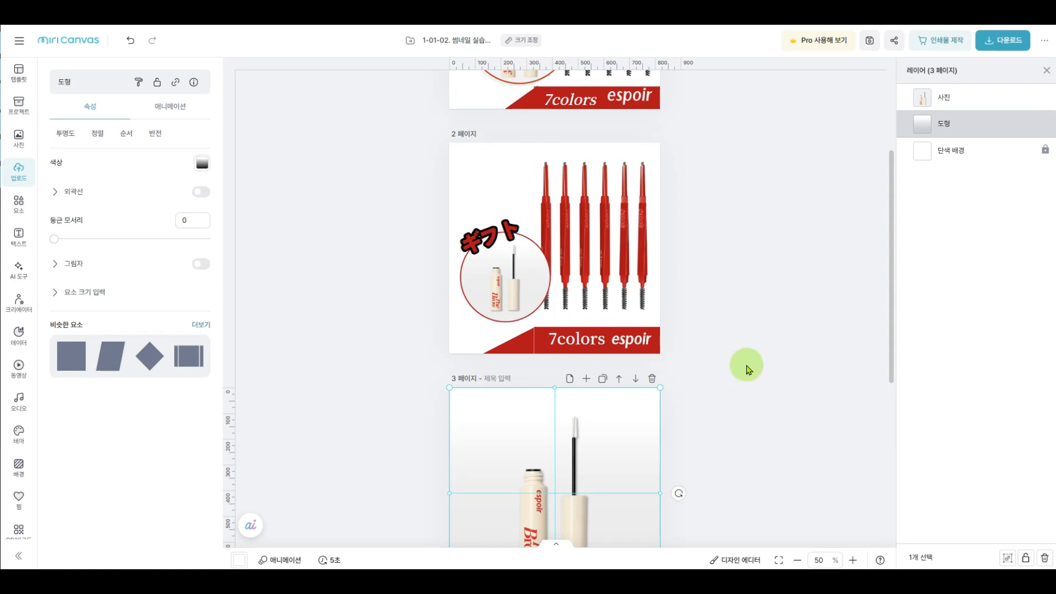
{"action": "scroll", "coordinate": [697, 325], "scroll_direction": "up", "scroll_amount": 4}
{"action": "scroll", "coordinate": [707, 319], "scroll_direction": "up", "scroll_amount": 3}
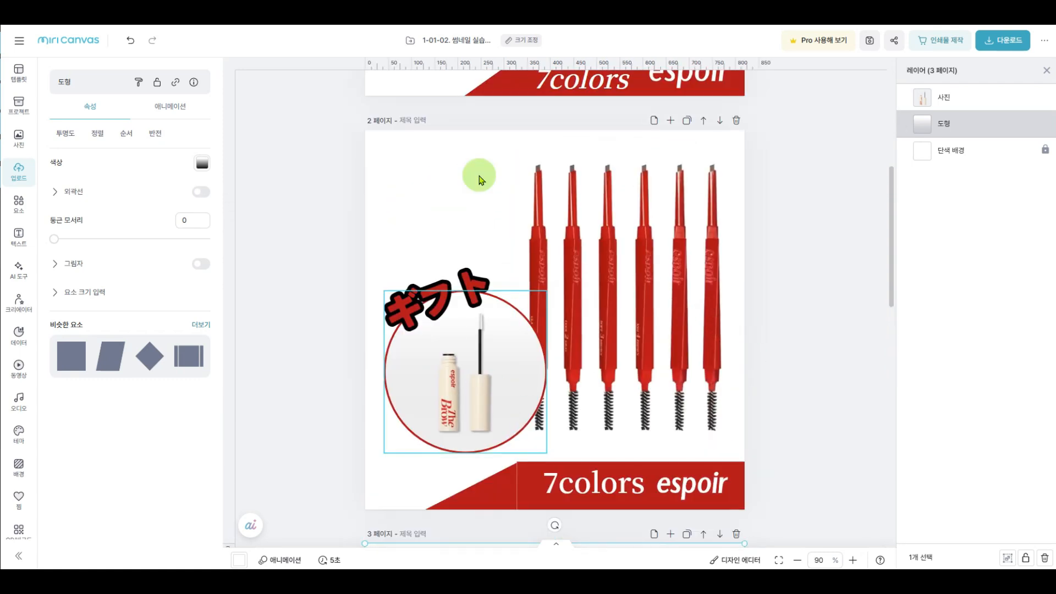